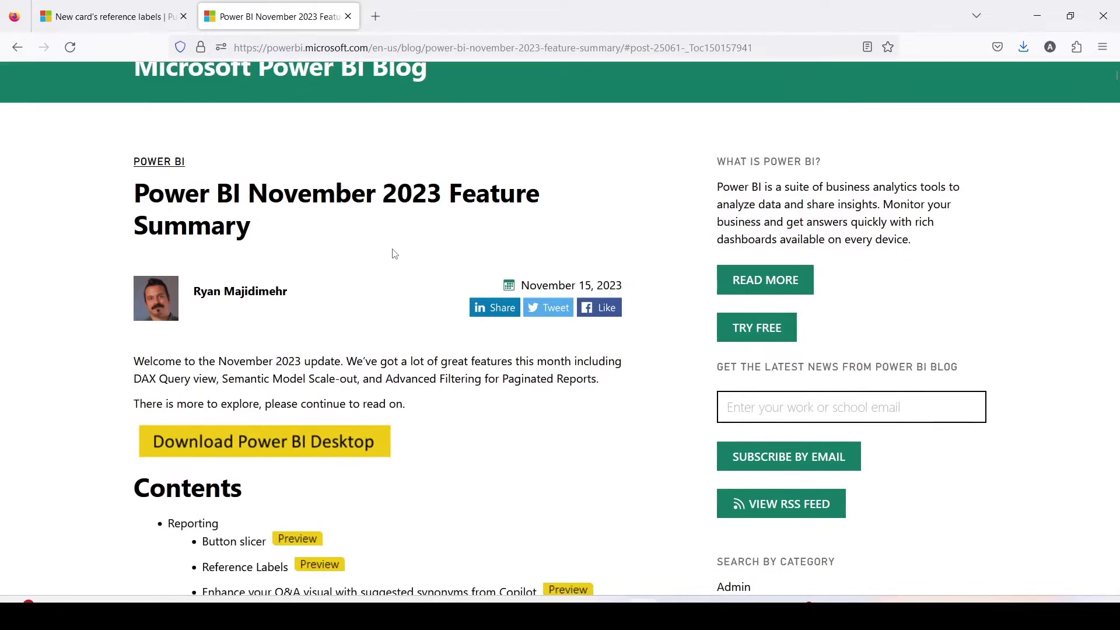
Jump to the Reference Labels section of the November 2023 feature summary
{"action": "scroll", "coordinate": [393, 253], "scroll_direction": "down", "scroll_amount": 4}
{"action": "scroll", "coordinate": [394, 255], "scroll_direction": "down", "scroll_amount": 3}
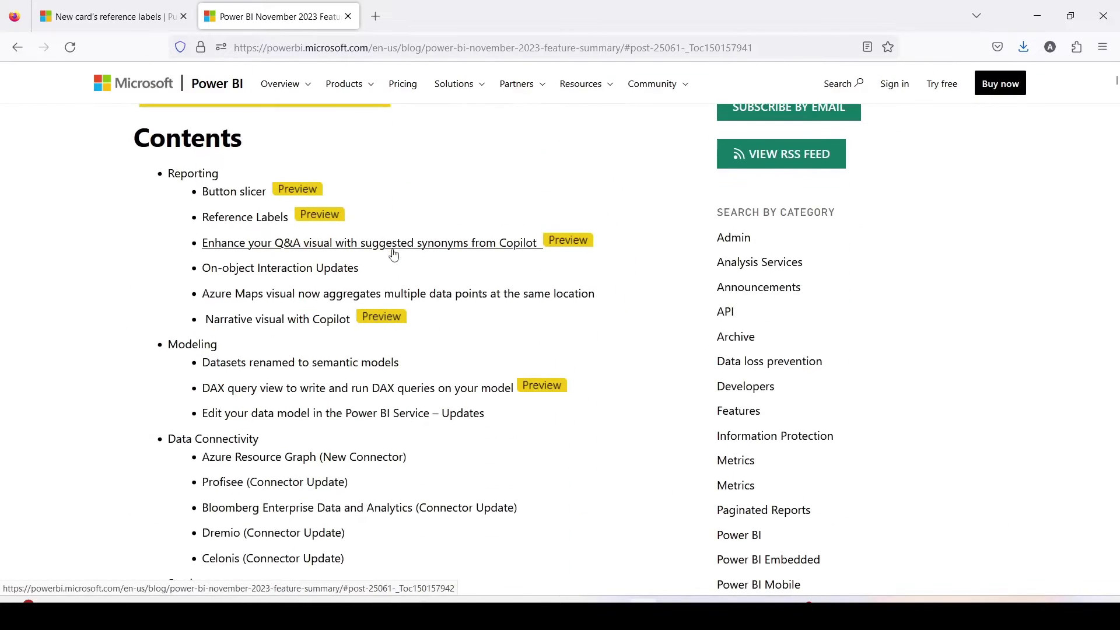
{"action": "scroll", "coordinate": [267, 198], "scroll_direction": "up", "scroll_amount": 1}
{"action": "scroll", "coordinate": [267, 198], "scroll_direction": "up", "scroll_amount": 1}
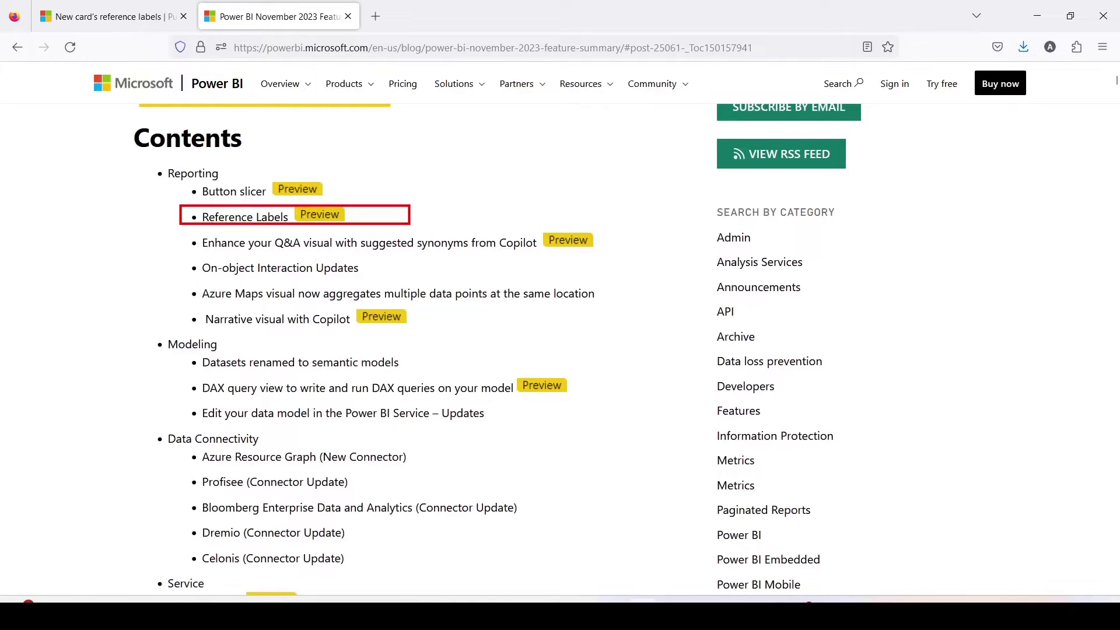
{"action": "scroll", "coordinate": [198, 370], "scroll_direction": "up", "scroll_amount": 3}
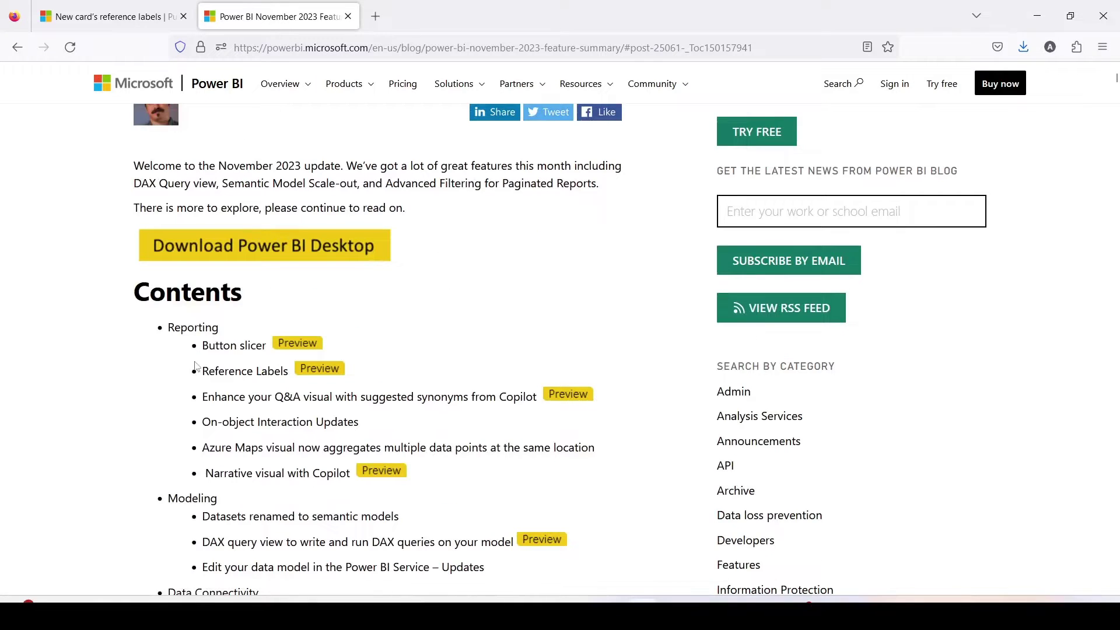
{"action": "left_click", "coordinate": [221, 377]}
{"action": "scroll", "coordinate": [189, 316], "scroll_direction": "up", "scroll_amount": 2}
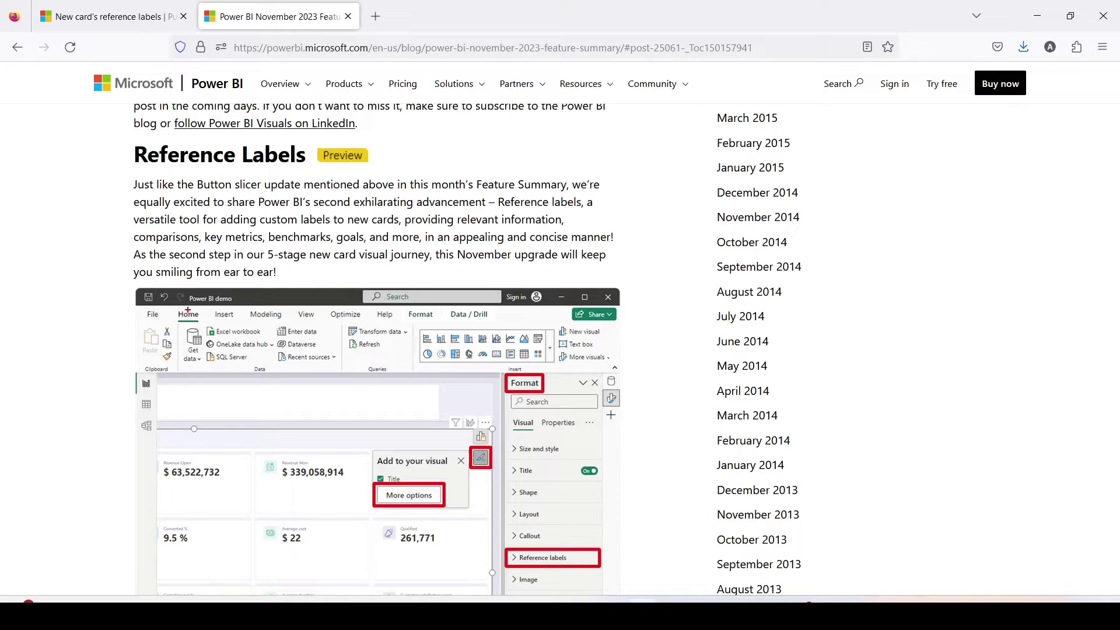
Outline the Reference Labels intro paragraph, then clear the annotations and scroll to its screenshot
{"action": "mouse_move", "coordinate": [112, 171]}
{"action": "left_mouse_down"}
{"action": "mouse_move", "coordinate": [368, 264]}
{"action": "mouse_move", "coordinate": [619, 281]}
{"action": "left_mouse_up"}
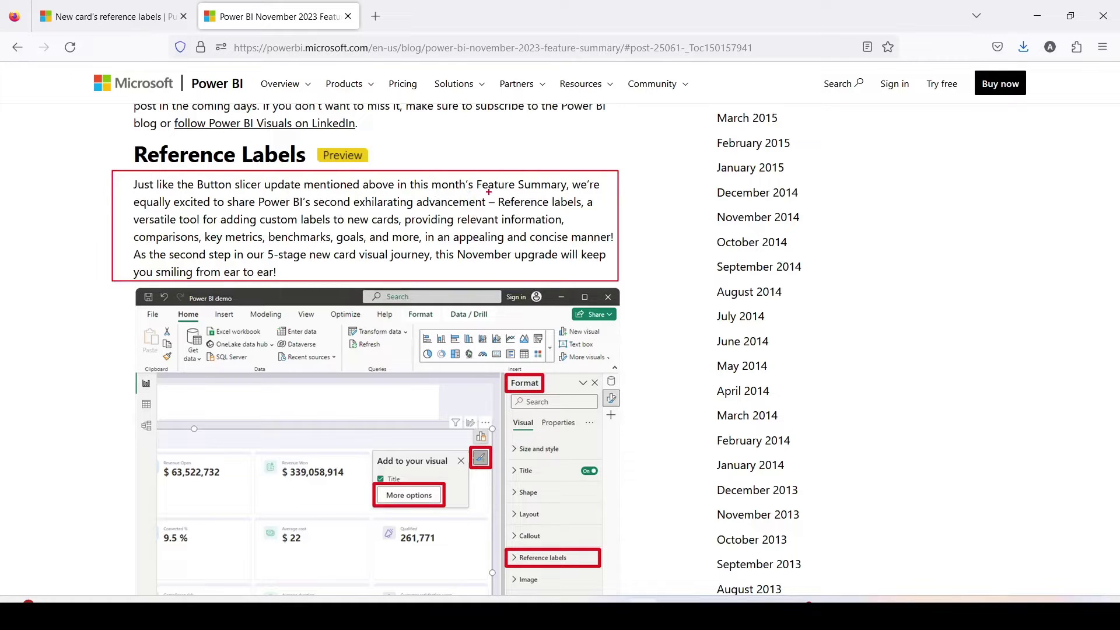
{"action": "left_click_drag", "start_coordinate": [353, 208], "coordinate": [525, 208]}
{"action": "scroll", "coordinate": [526, 208], "scroll_direction": "up", "scroll_amount": 2}
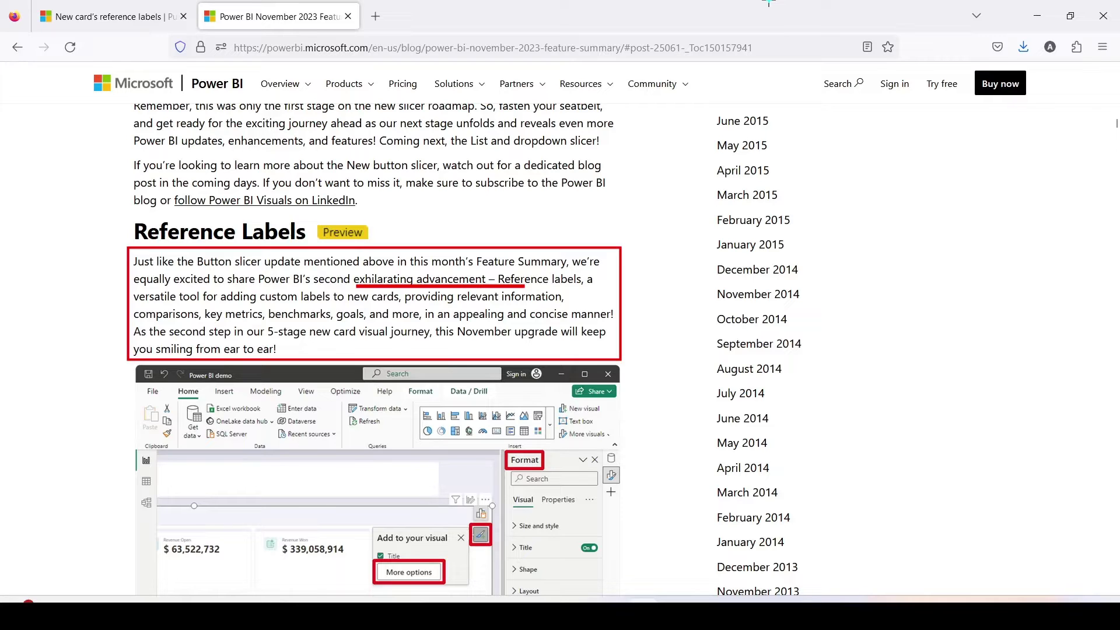
{"action": "scroll", "coordinate": [429, 246], "scroll_direction": "down", "scroll_amount": 2}
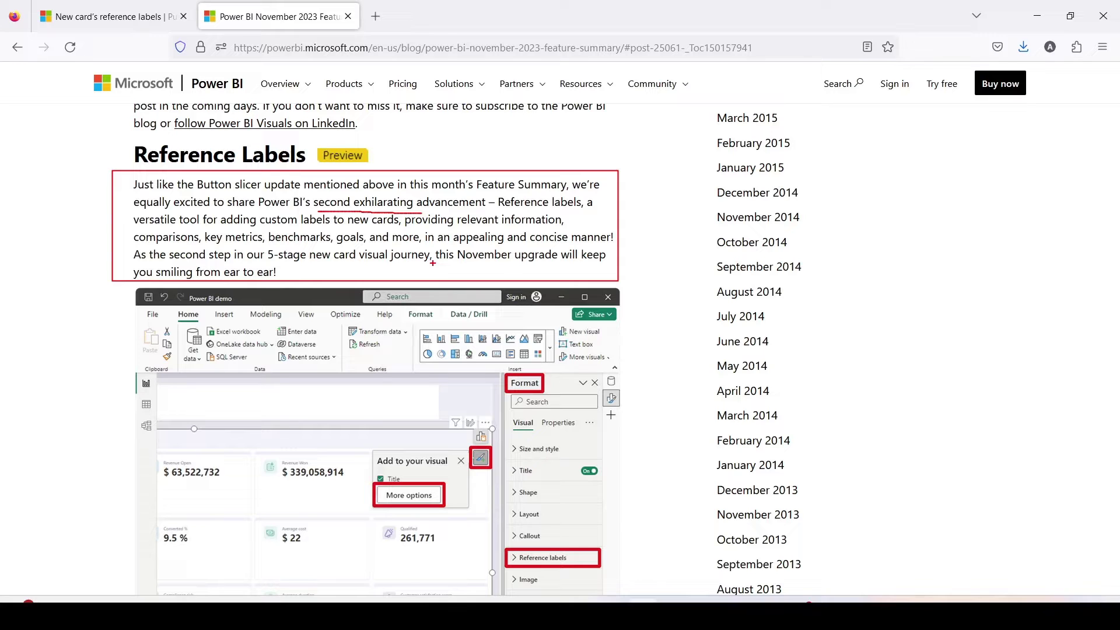
{"action": "key", "text": "Escape"}
{"action": "scroll", "coordinate": [424, 268], "scroll_direction": "down", "scroll_amount": 4}
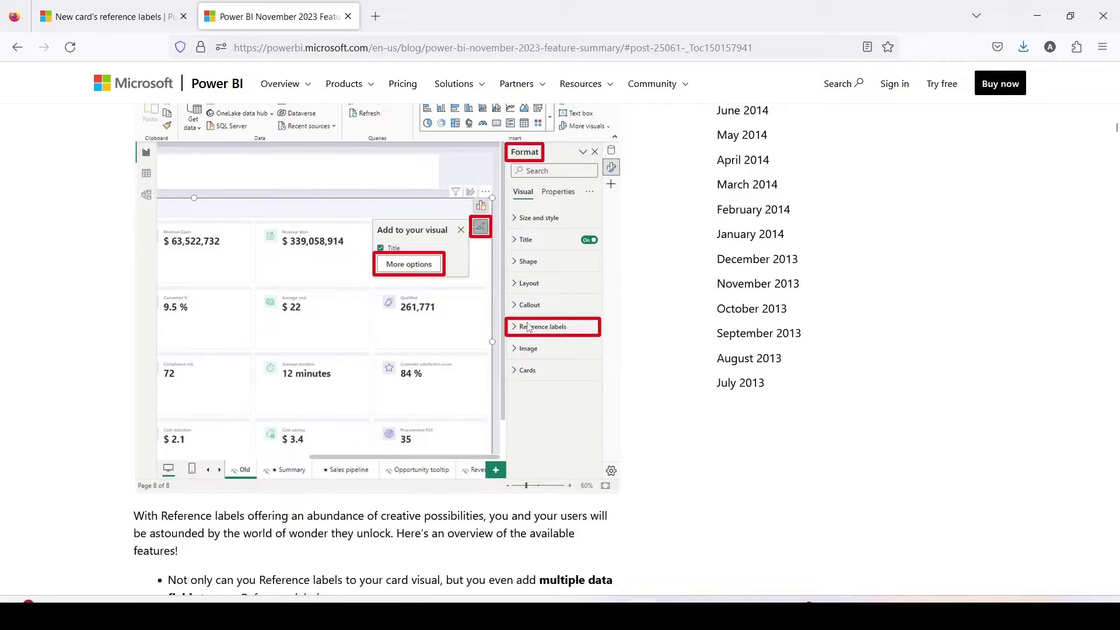
{"action": "scroll", "coordinate": [527, 323], "scroll_direction": "down", "scroll_amount": 7}
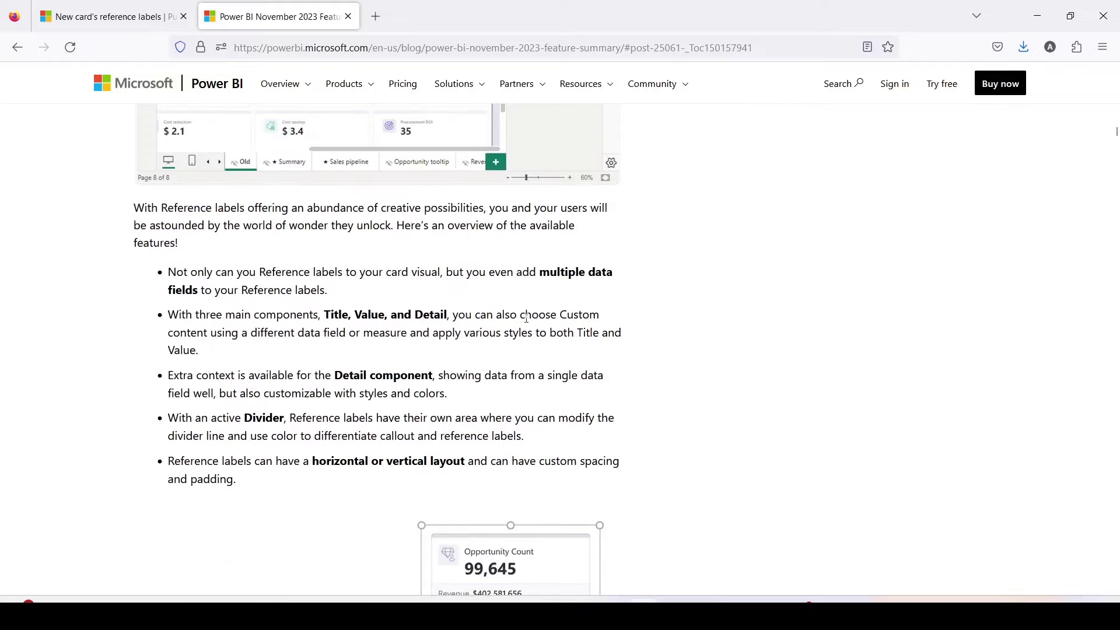
{"action": "scroll", "coordinate": [527, 321], "scroll_direction": "down", "scroll_amount": 4}
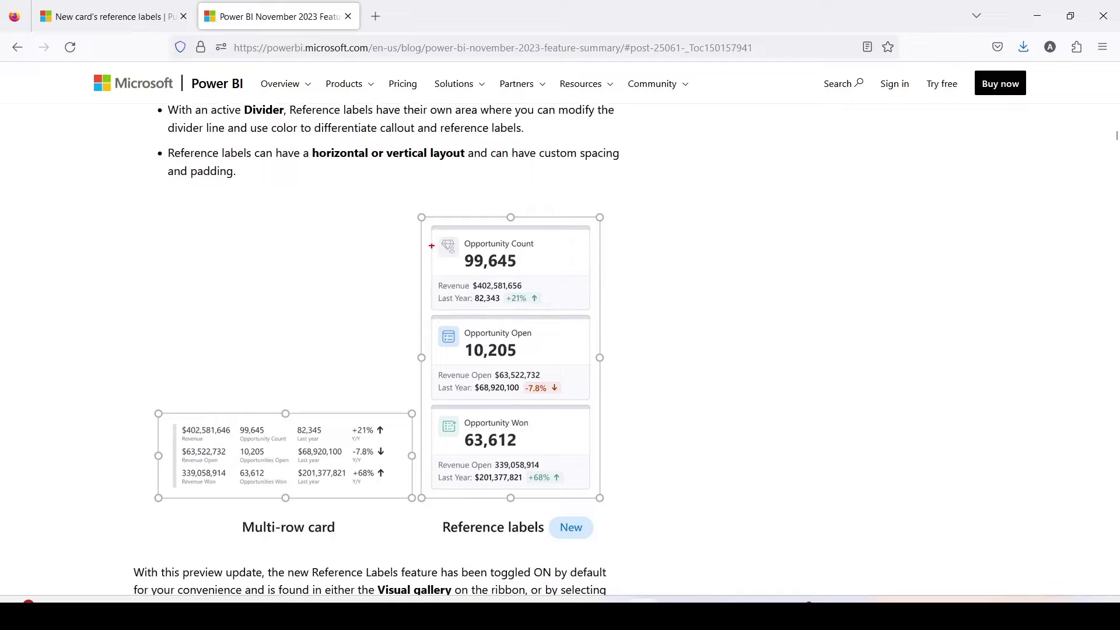
{"action": "mouse_move", "coordinate": [434, 290]}
{"action": "left_mouse_down"}
{"action": "mouse_move", "coordinate": [457, 290]}
{"action": "mouse_move", "coordinate": [463, 306]}
{"action": "mouse_move", "coordinate": [533, 304]}
{"action": "mouse_move", "coordinate": [518, 293]}
{"action": "left_mouse_up"}
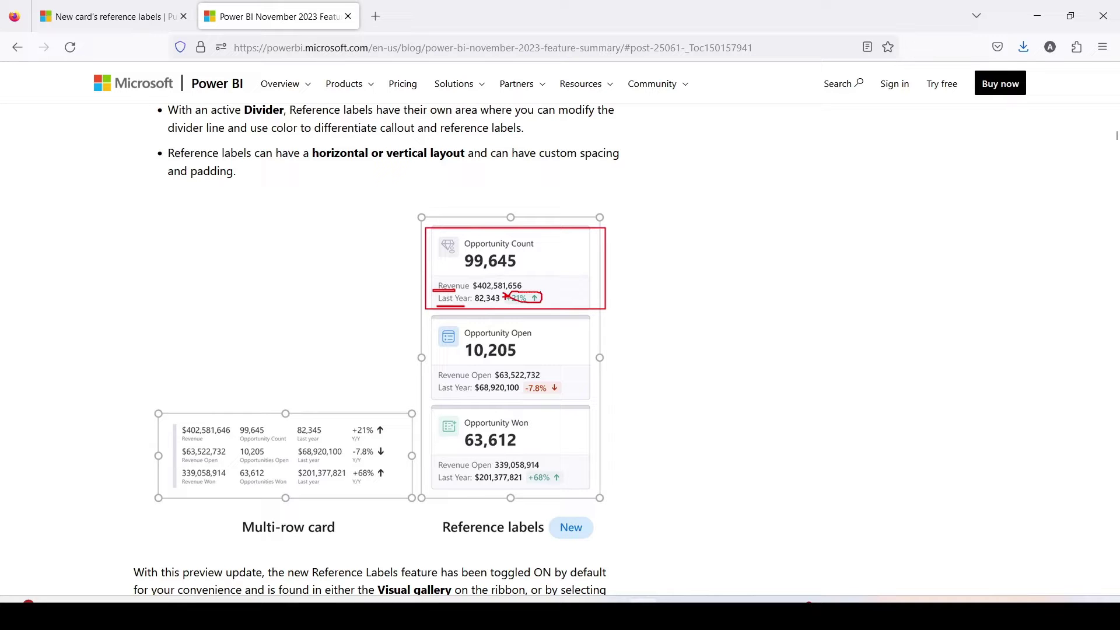
{"action": "key", "text": "Escape"}
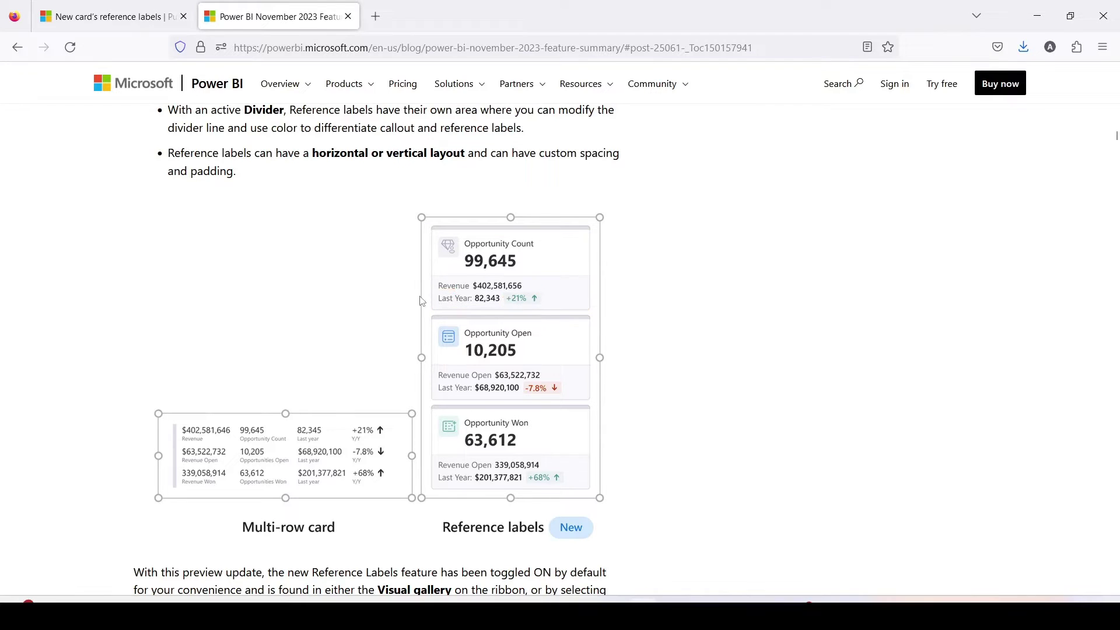
{"action": "scroll", "coordinate": [415, 300], "scroll_direction": "down", "scroll_amount": 5}
{"action": "scroll", "coordinate": [414, 302], "scroll_direction": "up", "scroll_amount": 4}
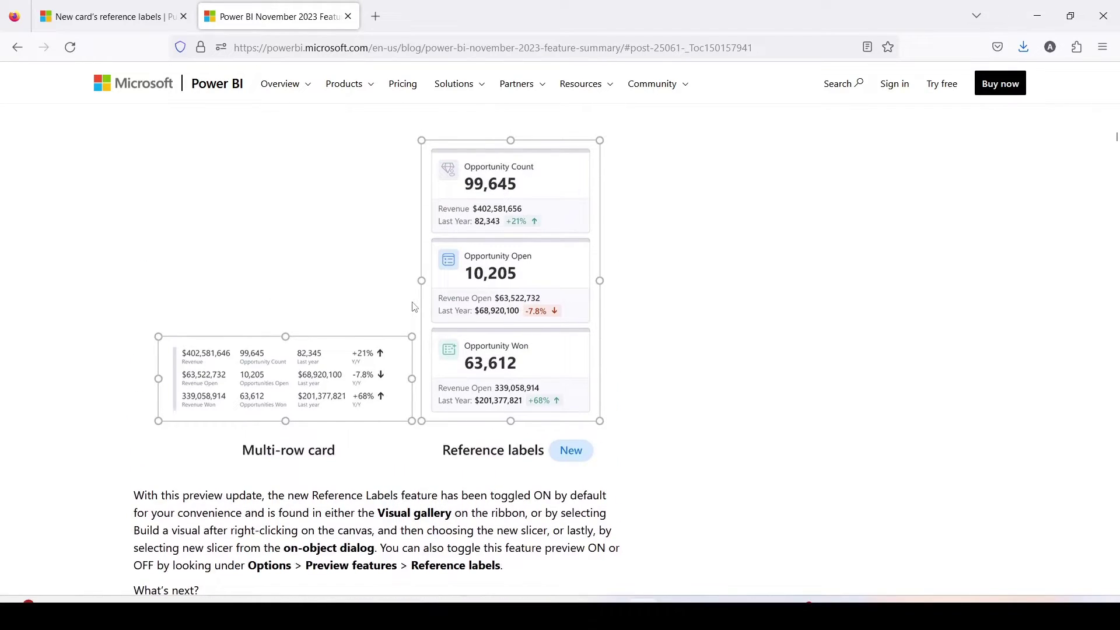
Switch to the New card's reference labels article and scroll to the Add label panel image
{"action": "left_click", "coordinate": [95, 22]}
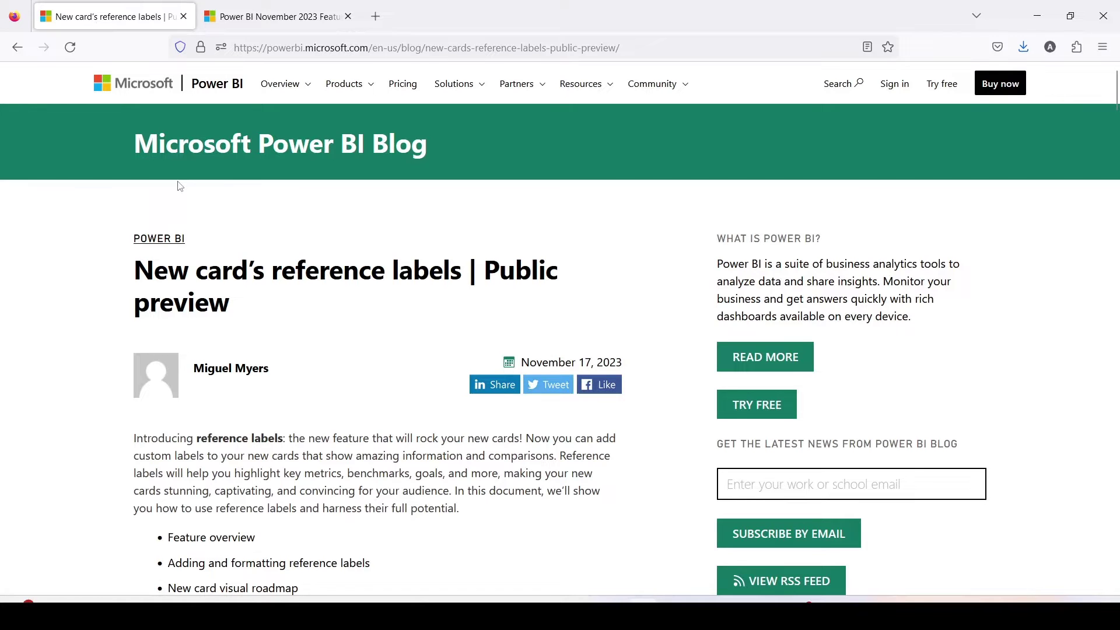
{"action": "scroll", "coordinate": [187, 189], "scroll_direction": "down", "scroll_amount": 3}
{"action": "scroll", "coordinate": [199, 195], "scroll_direction": "up", "scroll_amount": 2}
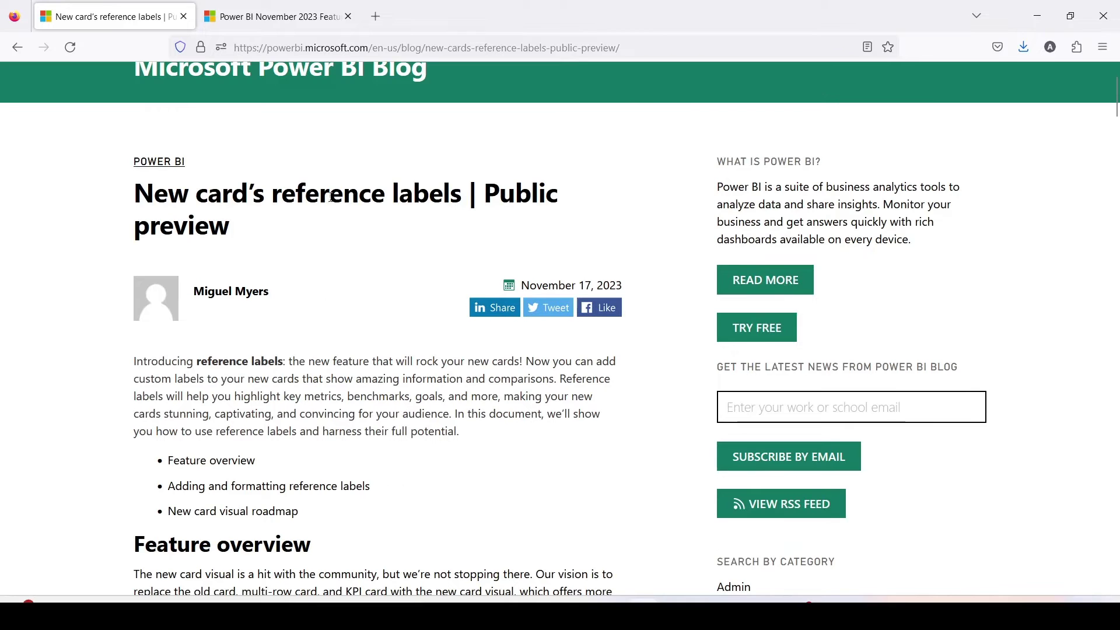
{"action": "scroll", "coordinate": [420, 245], "scroll_direction": "down", "scroll_amount": 10}
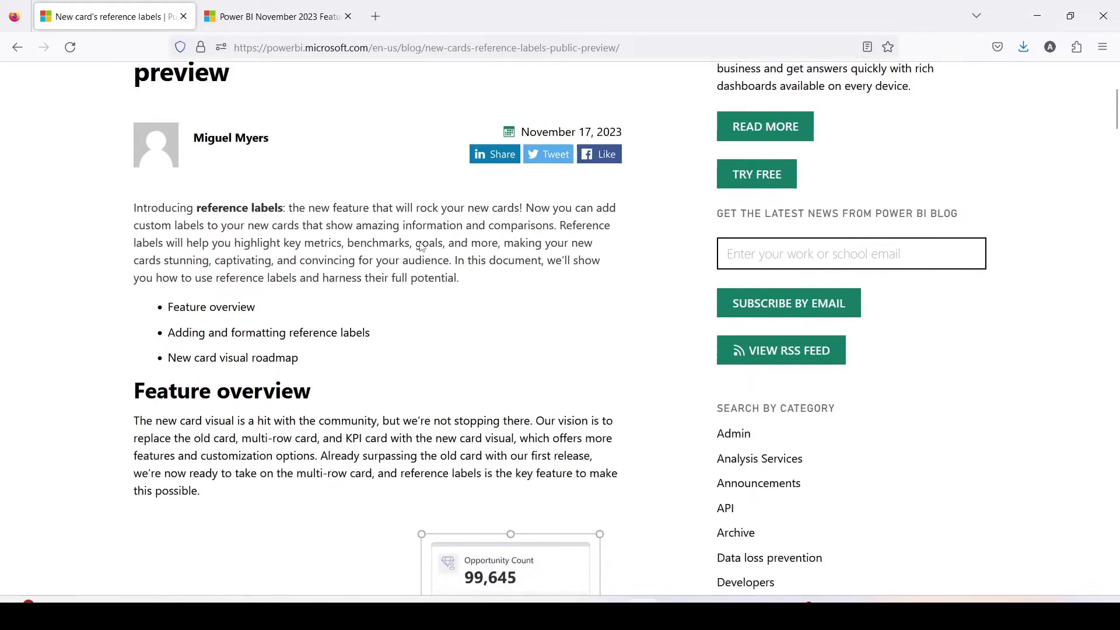
{"action": "scroll", "coordinate": [422, 247], "scroll_direction": "down", "scroll_amount": 3}
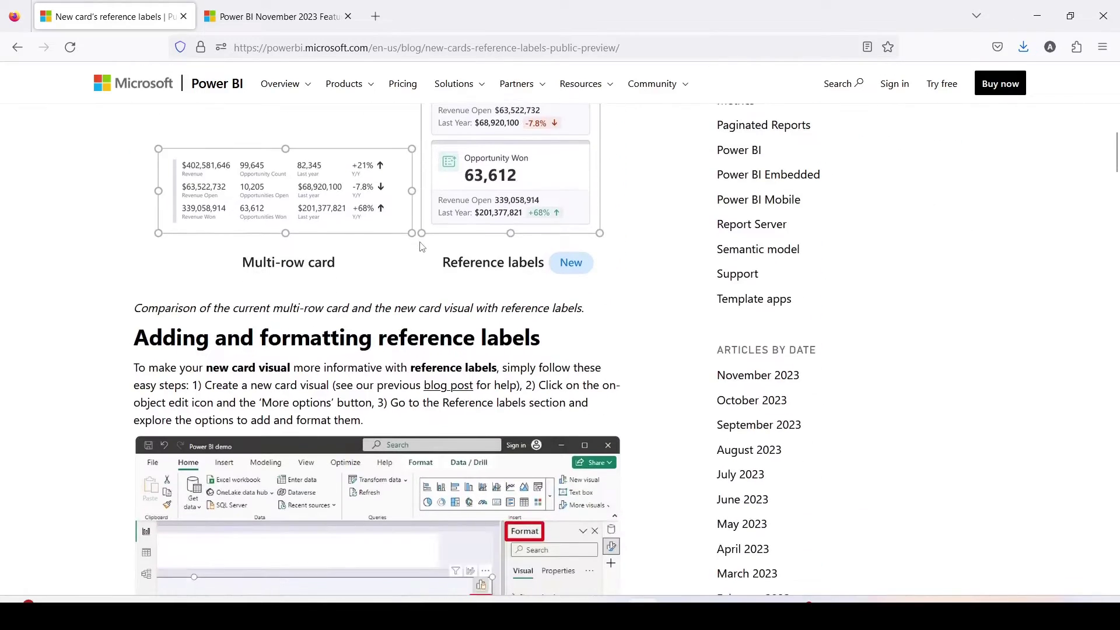
{"action": "scroll", "coordinate": [422, 246], "scroll_direction": "down", "scroll_amount": 3}
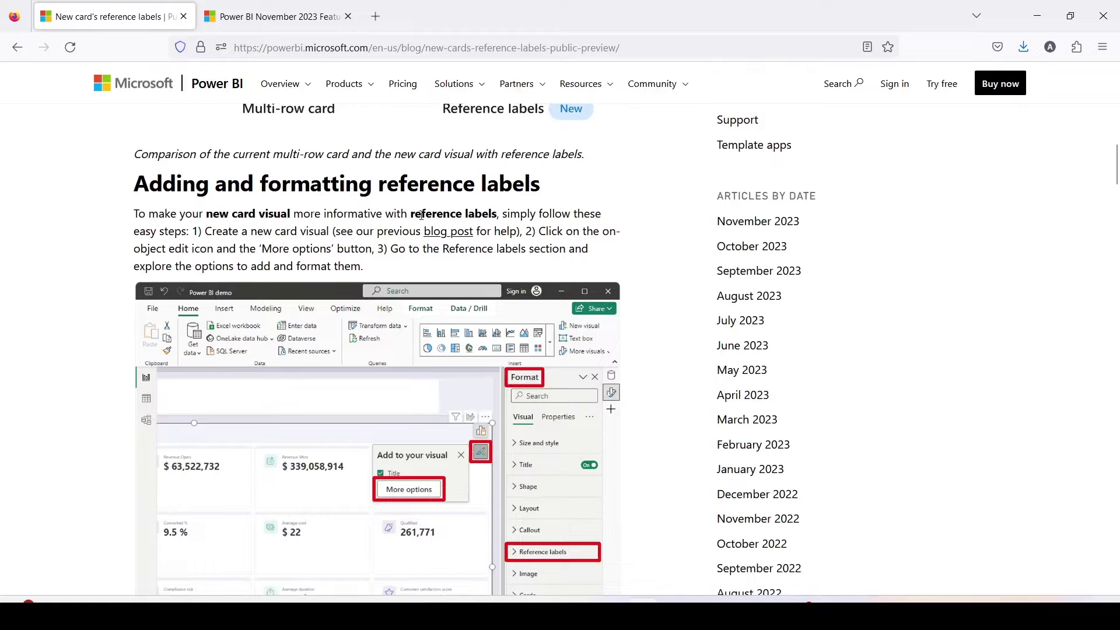
{"action": "scroll", "coordinate": [422, 215], "scroll_direction": "down", "scroll_amount": 12}
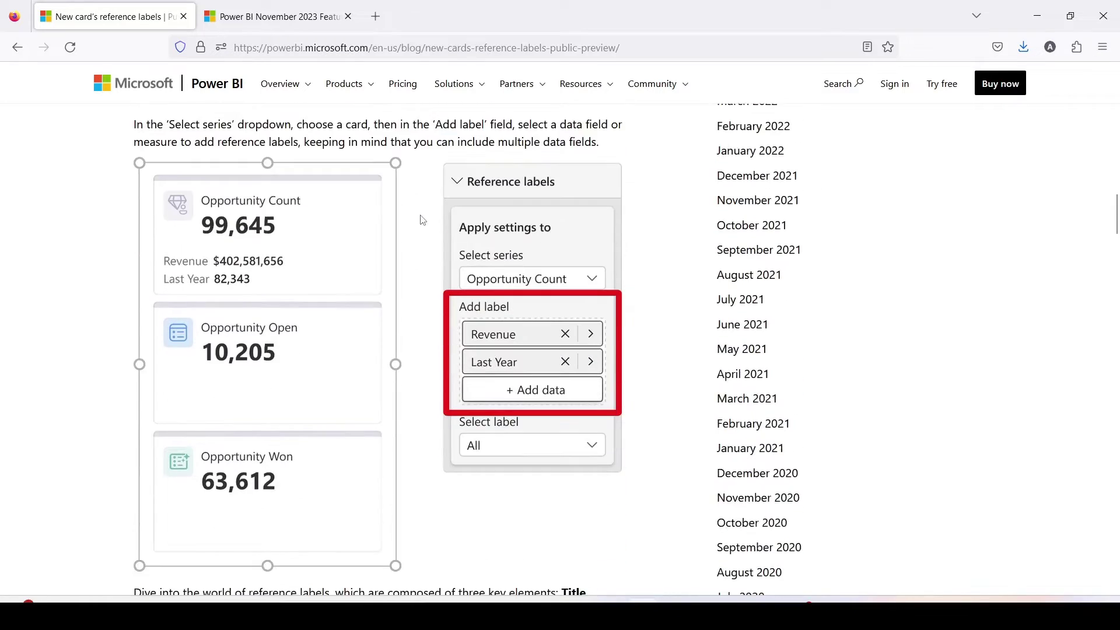
{"action": "scroll", "coordinate": [423, 220], "scroll_direction": "down", "scroll_amount": 2}
{"action": "scroll", "coordinate": [422, 220], "scroll_direction": "up", "scroll_amount": 3}
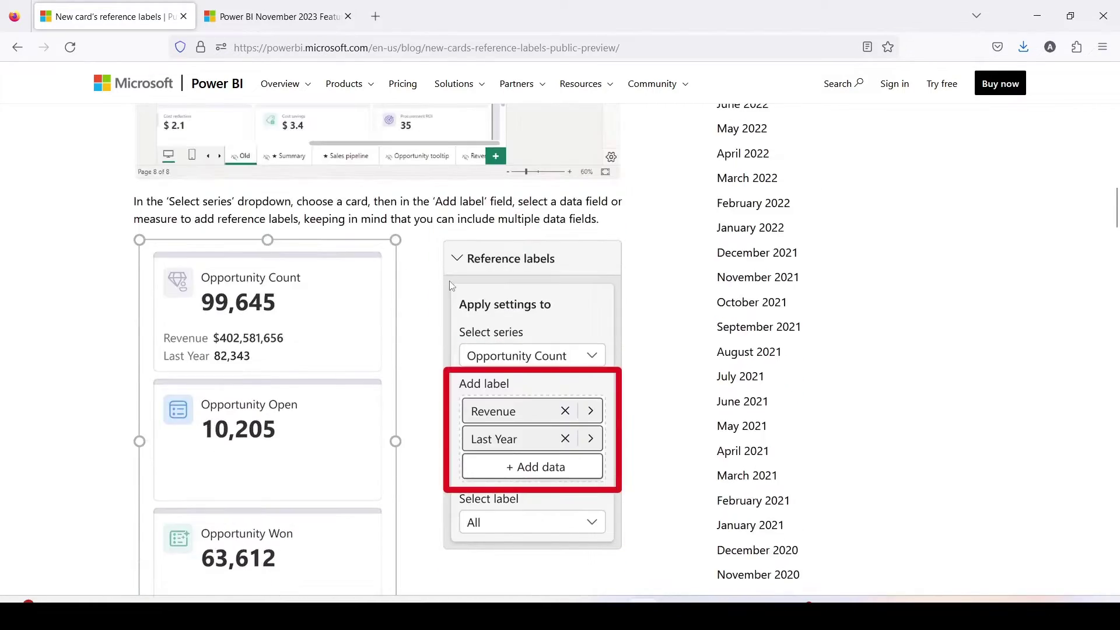
{"action": "scroll", "coordinate": [494, 353], "scroll_direction": "down", "scroll_amount": 2}
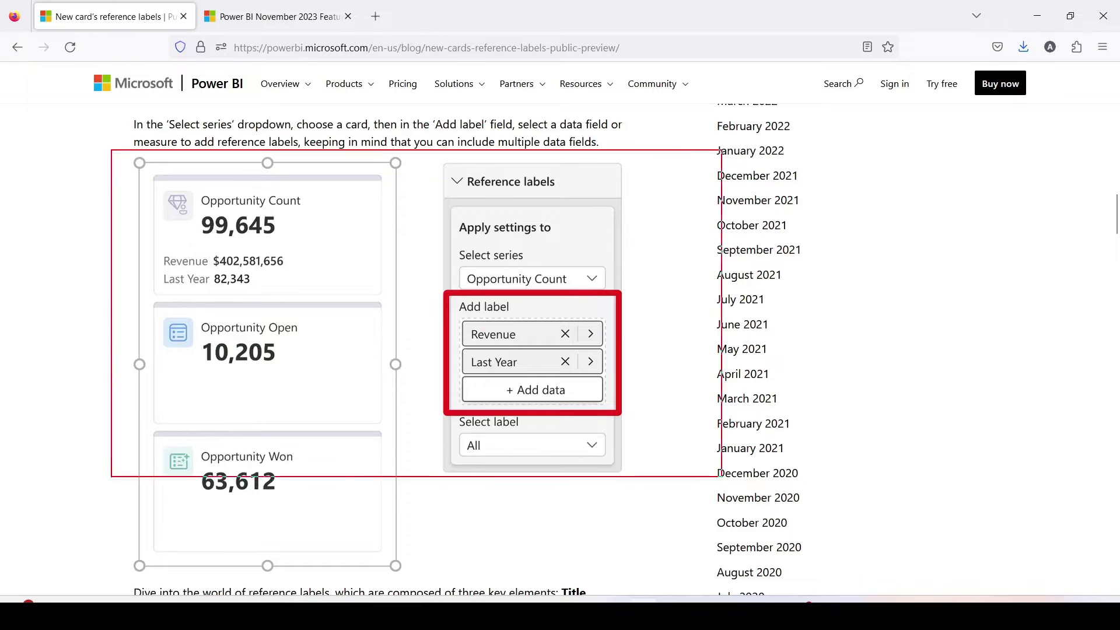
Scroll the reference-labels post down to the New card visual roadmap listing Stage 2 Reference labels
{"action": "scroll", "coordinate": [222, 203], "scroll_direction": "down", "scroll_amount": 10}
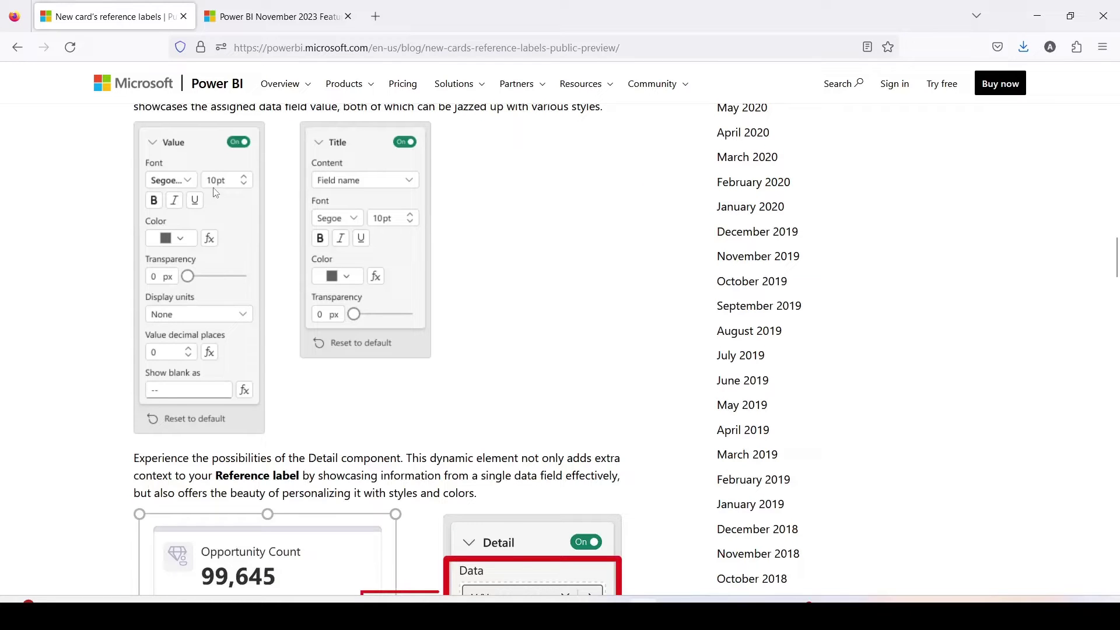
{"action": "scroll", "coordinate": [344, 210], "scroll_direction": "down", "scroll_amount": 7}
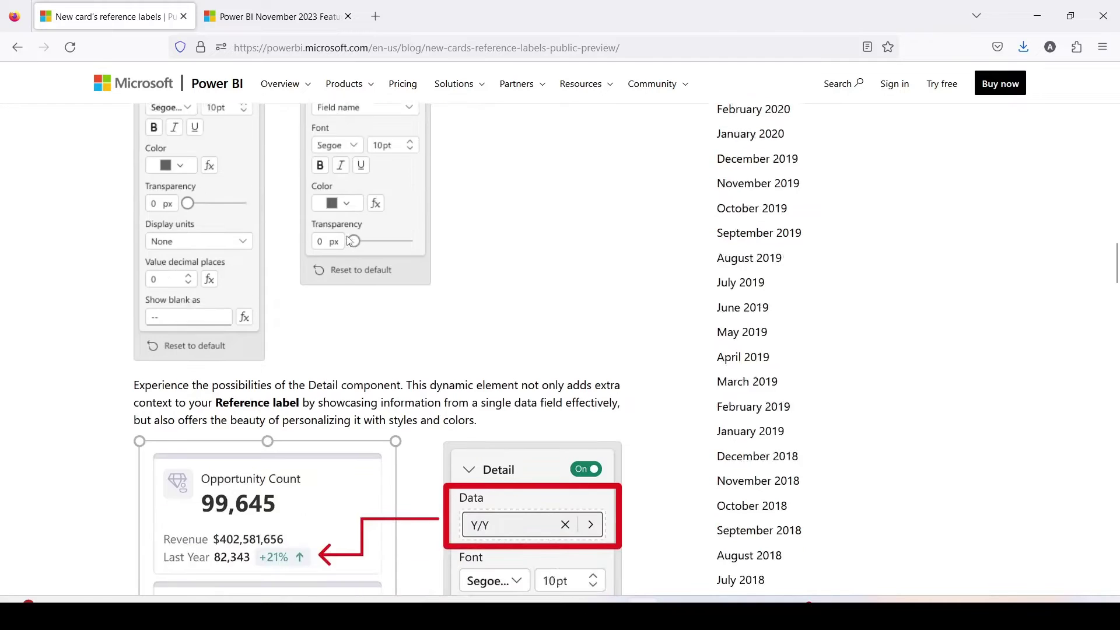
{"action": "scroll", "coordinate": [302, 248], "scroll_direction": "up", "scroll_amount": 1}
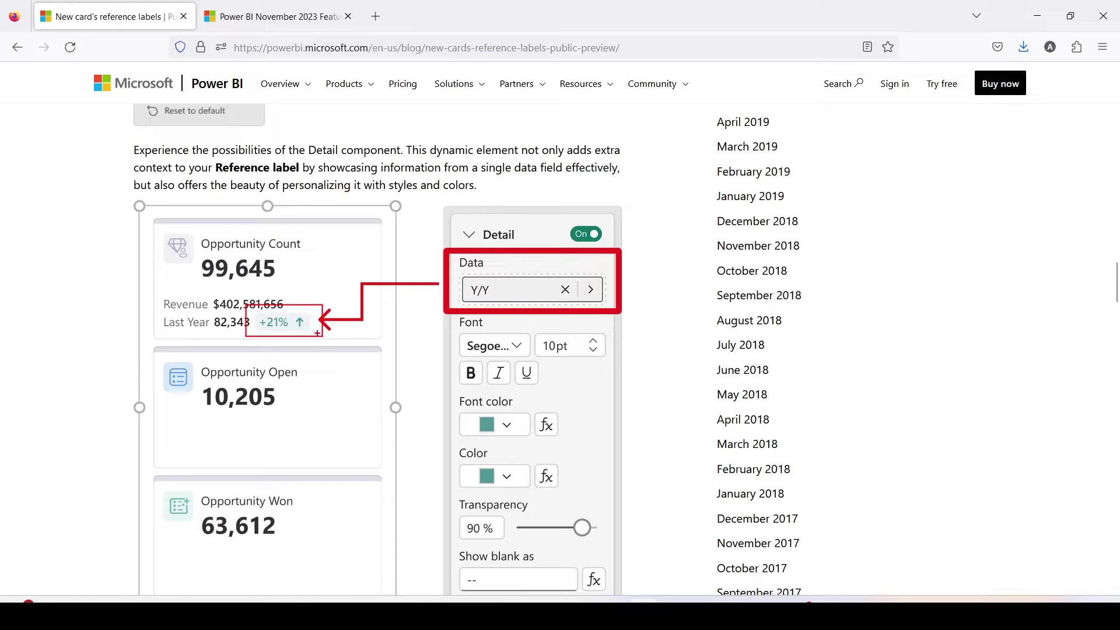
{"action": "scroll", "coordinate": [306, 323], "scroll_direction": "down", "scroll_amount": 9}
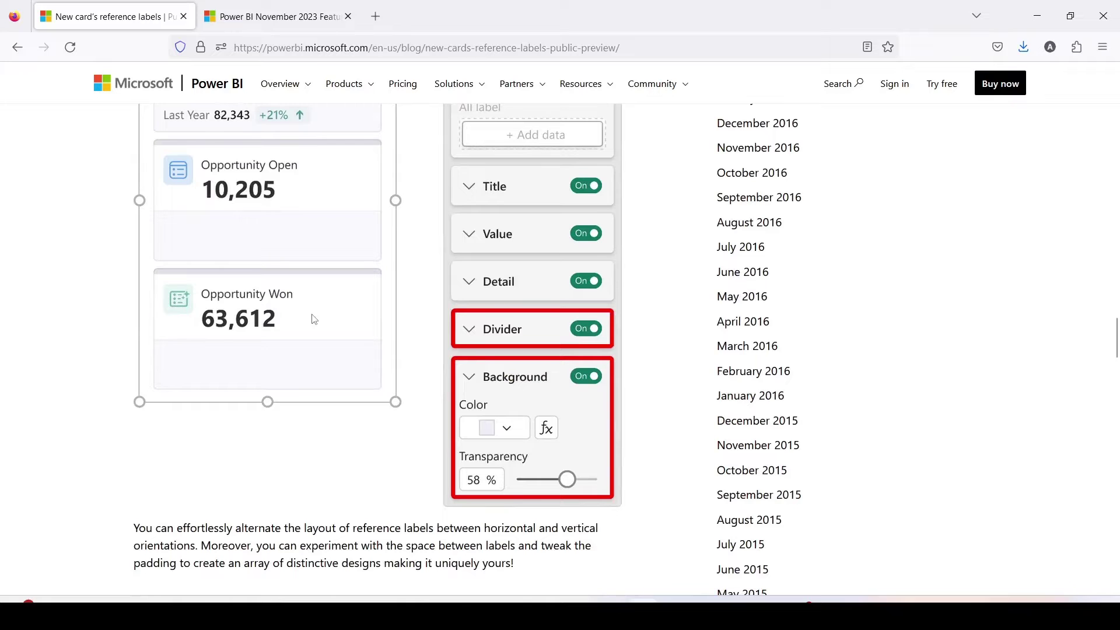
{"action": "scroll", "coordinate": [482, 362], "scroll_direction": "down", "scroll_amount": 10}
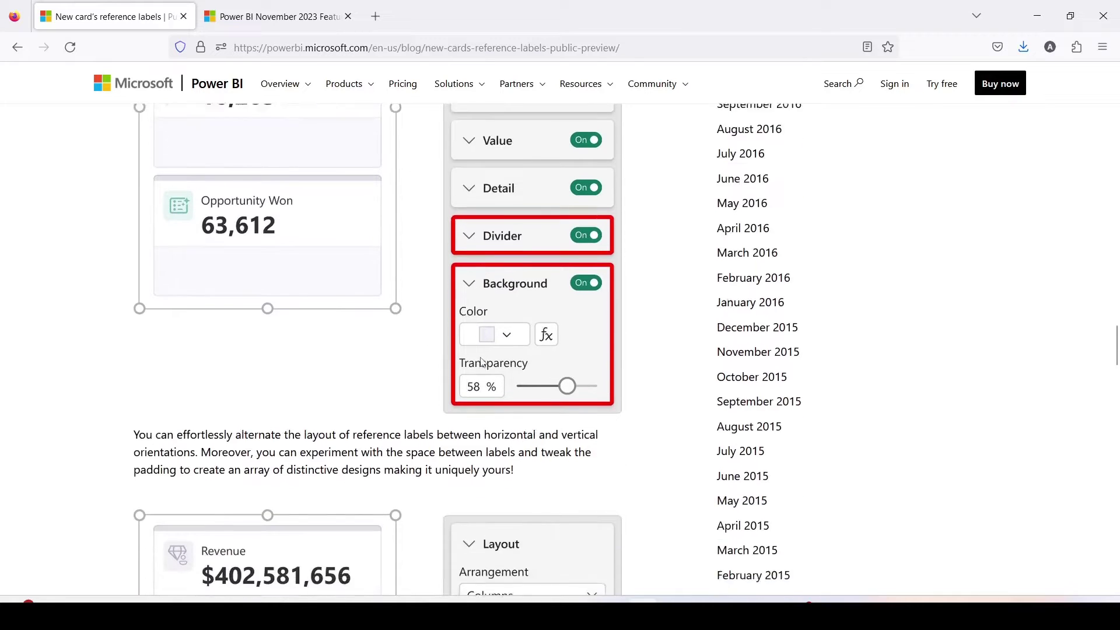
{"action": "scroll", "coordinate": [481, 358], "scroll_direction": "down", "scroll_amount": 1}
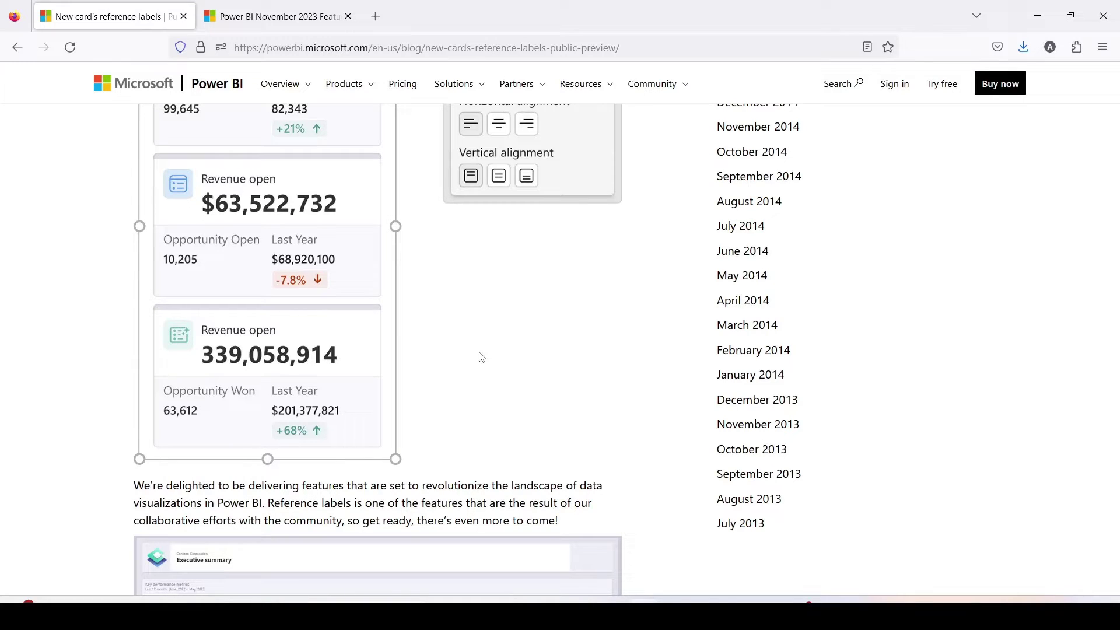
{"action": "scroll", "coordinate": [481, 358], "scroll_direction": "down", "scroll_amount": 4}
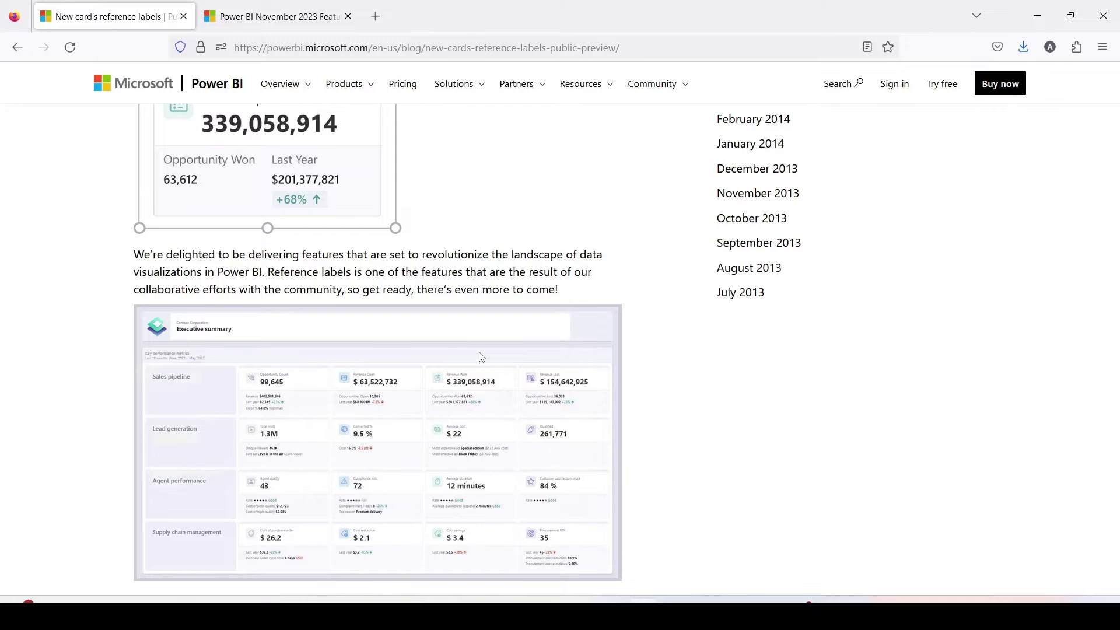
{"action": "scroll", "coordinate": [482, 357], "scroll_direction": "down", "scroll_amount": 5}
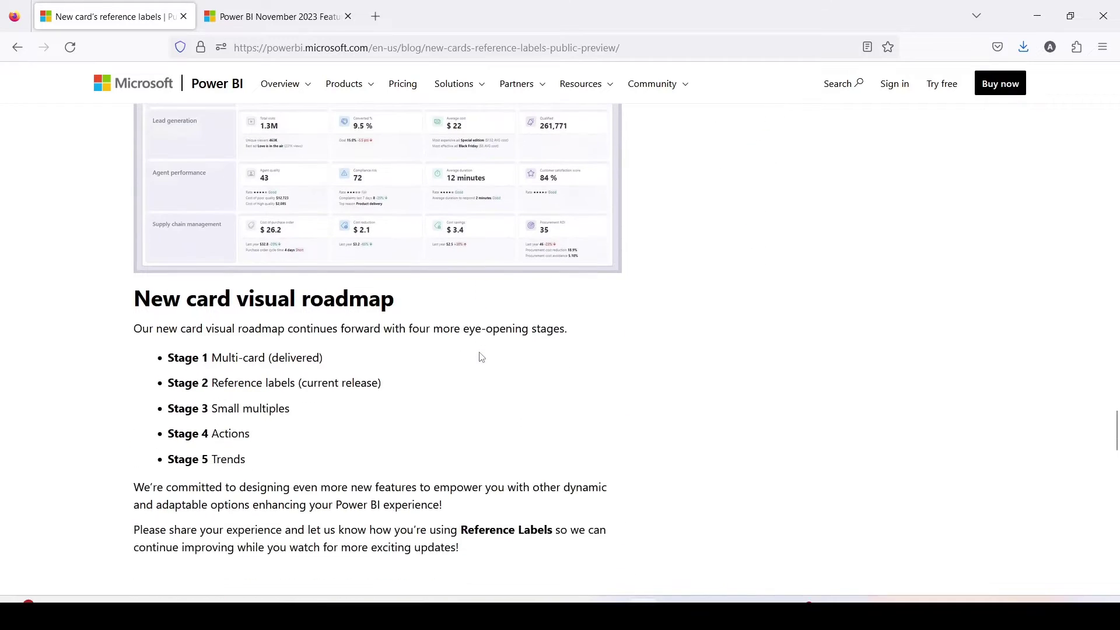
{"action": "scroll", "coordinate": [482, 357], "scroll_direction": "down", "scroll_amount": 1}
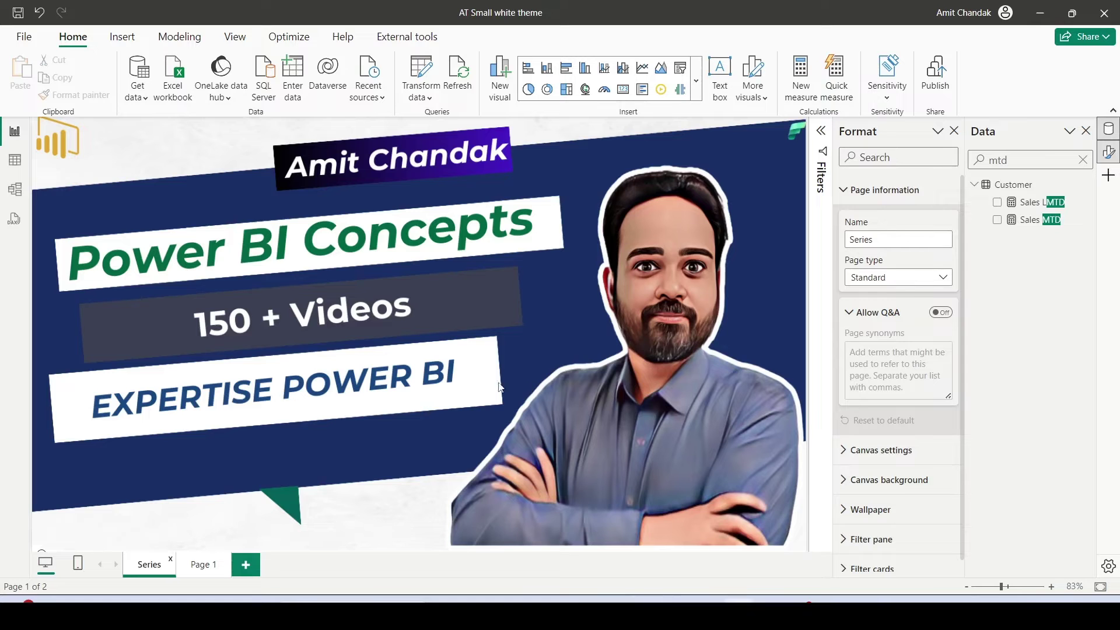
Review the Sales MTD and QTD cards on Page 1, then add a blank Page 2
{"action": "left_click", "coordinate": [202, 569]}
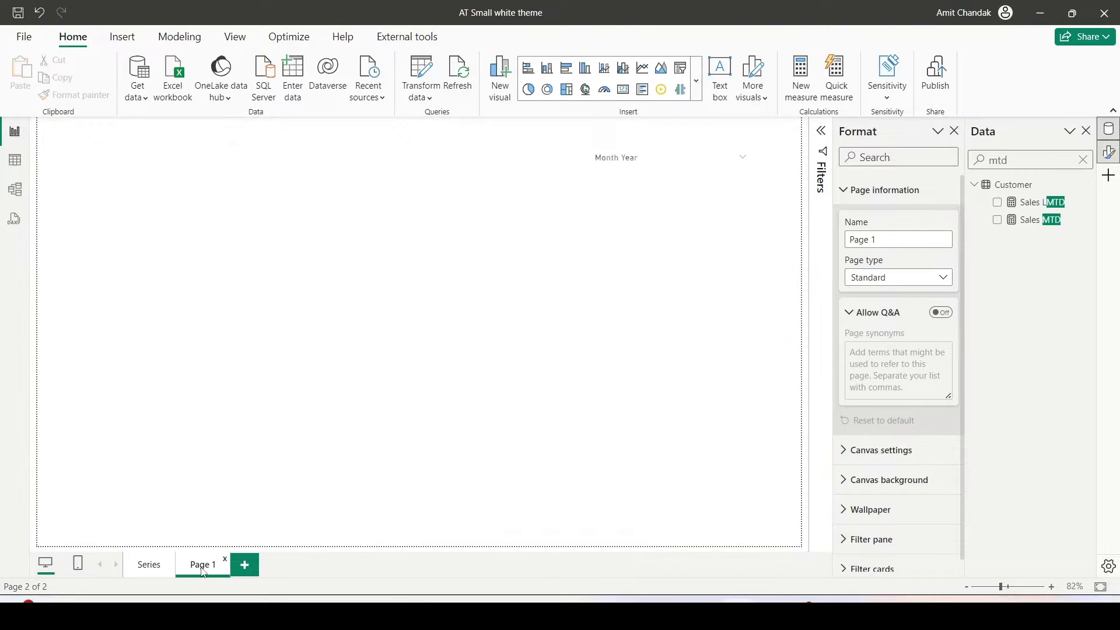
{"action": "mouse_move", "coordinate": [210, 193]}
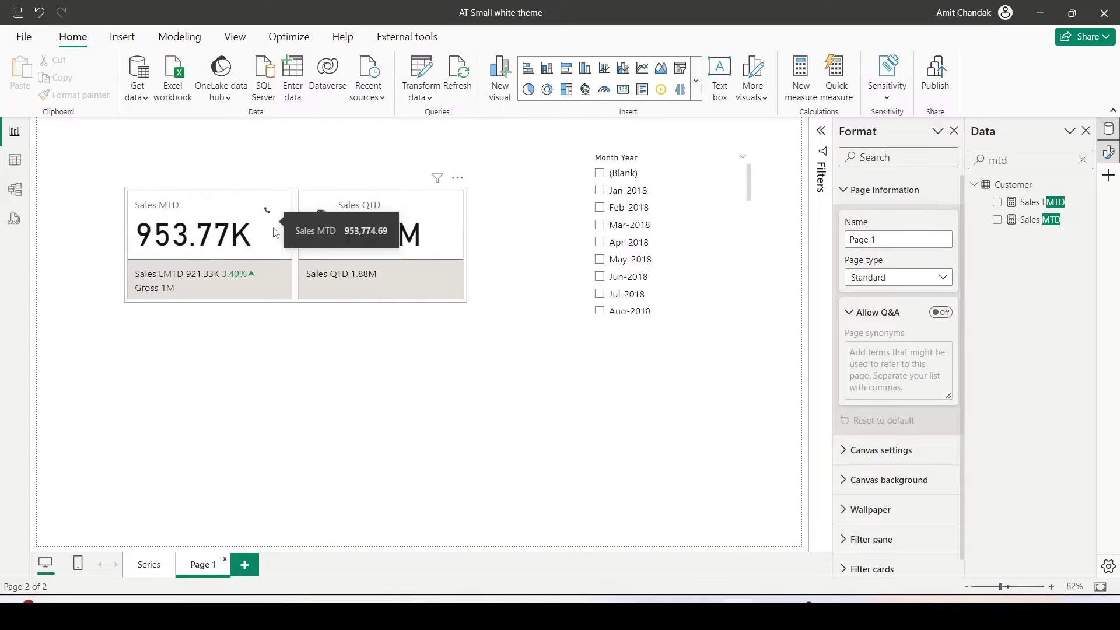
{"action": "mouse_move", "coordinate": [126, 193]}
{"action": "left_mouse_down"}
{"action": "mouse_move", "coordinate": [175, 235]}
{"action": "mouse_move", "coordinate": [281, 255]}
{"action": "left_mouse_up"}
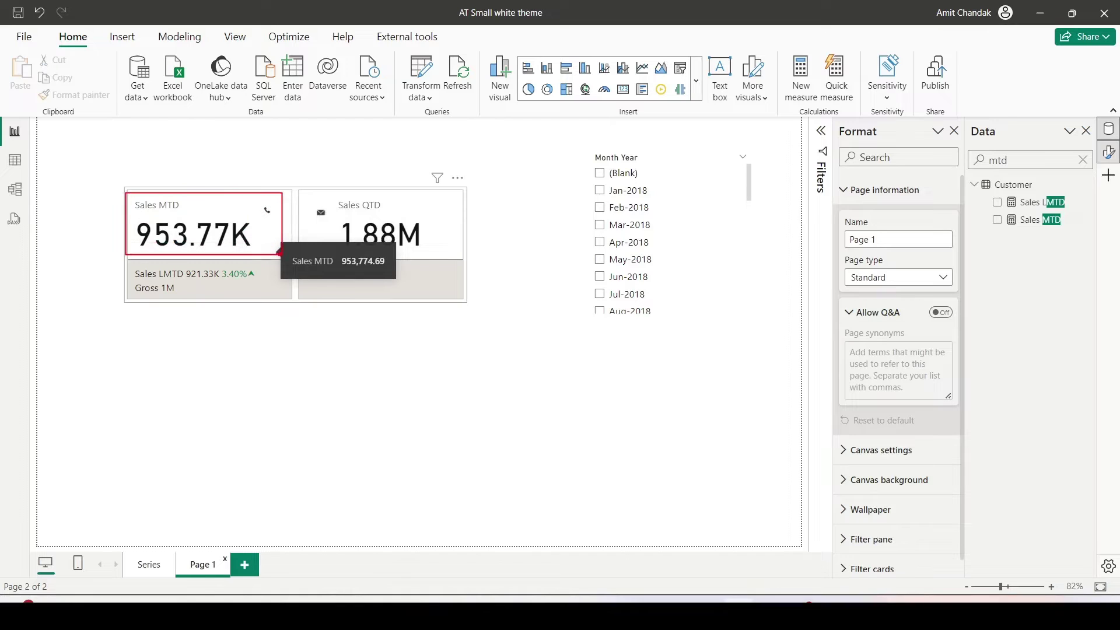
{"action": "mouse_move", "coordinate": [124, 262]}
{"action": "left_mouse_down"}
{"action": "mouse_move", "coordinate": [186, 289]}
{"action": "mouse_move", "coordinate": [268, 300]}
{"action": "left_mouse_up"}
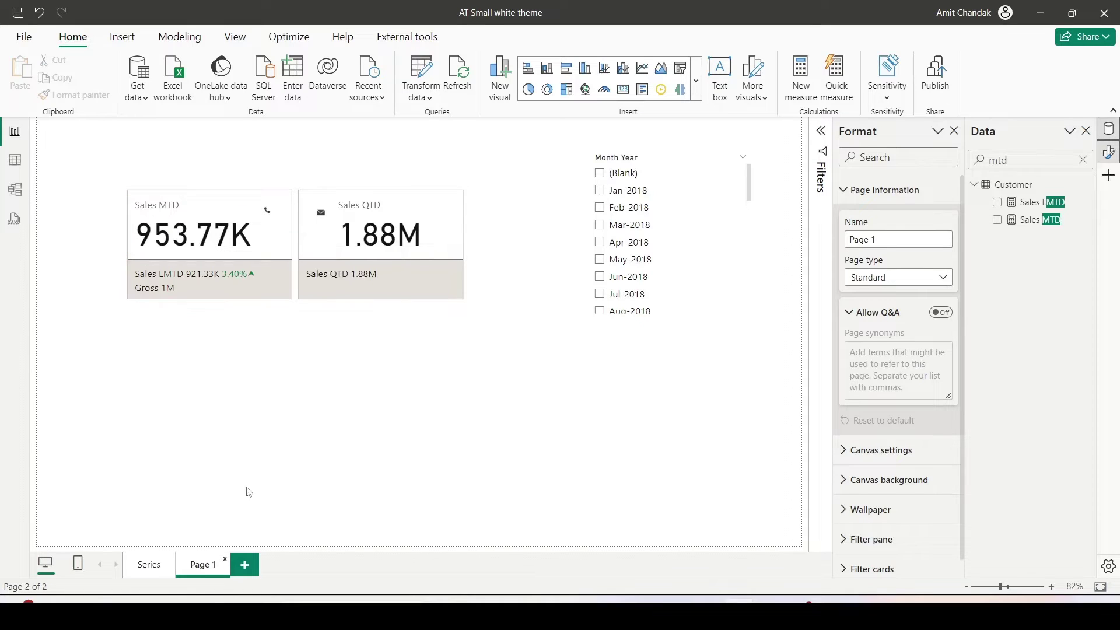
{"action": "left_click", "coordinate": [245, 565]}
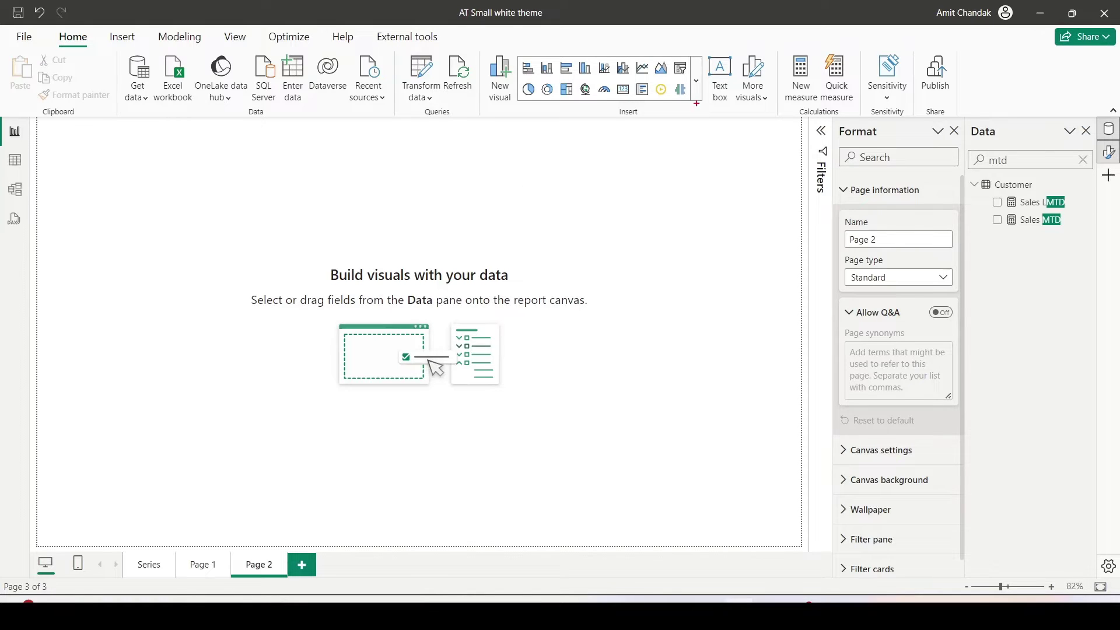
Insert a Card (new) visual on Page 2 and enlarge it
{"action": "mouse_move", "coordinate": [512, 43]}
{"action": "left_mouse_down"}
{"action": "mouse_move", "coordinate": [558, 87]}
{"action": "mouse_move", "coordinate": [707, 126]}
{"action": "left_mouse_up"}
{"action": "left_click", "coordinate": [696, 81]}
{"action": "scroll", "coordinate": [640, 192], "scroll_direction": "down", "scroll_amount": 4}
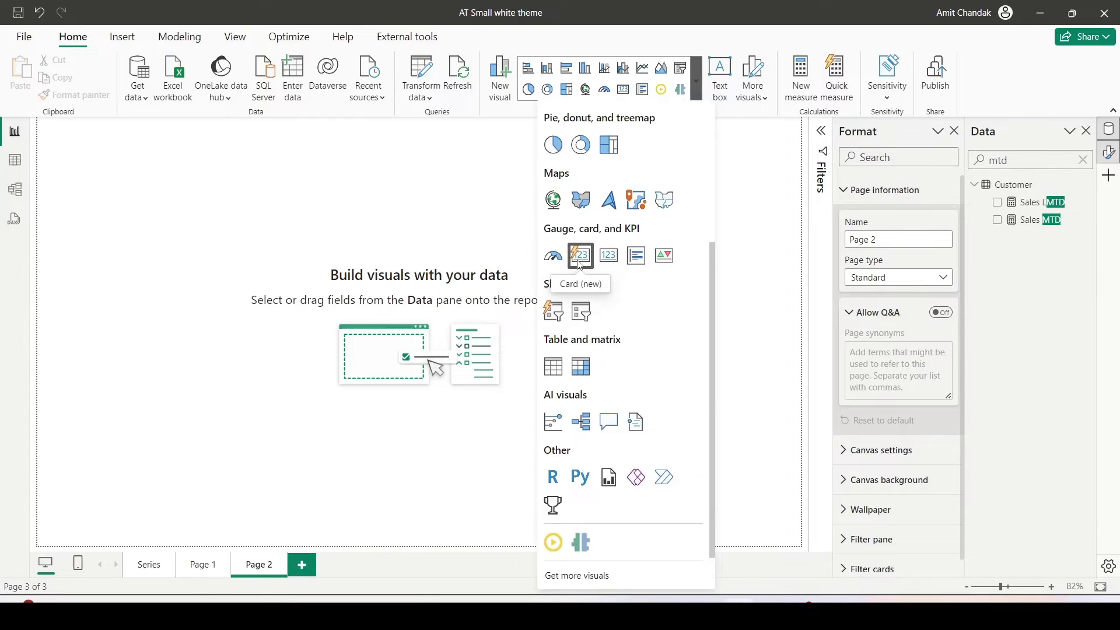
{"action": "left_click", "coordinate": [579, 263]}
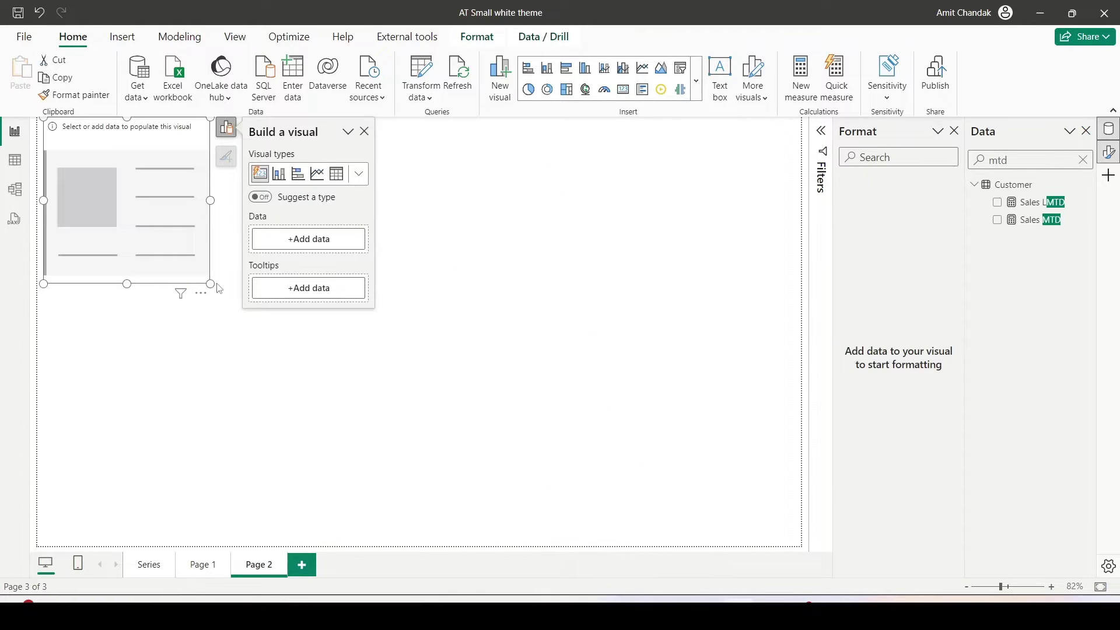
{"action": "left_click_drag", "start_coordinate": [211, 285], "coordinate": [465, 379]}
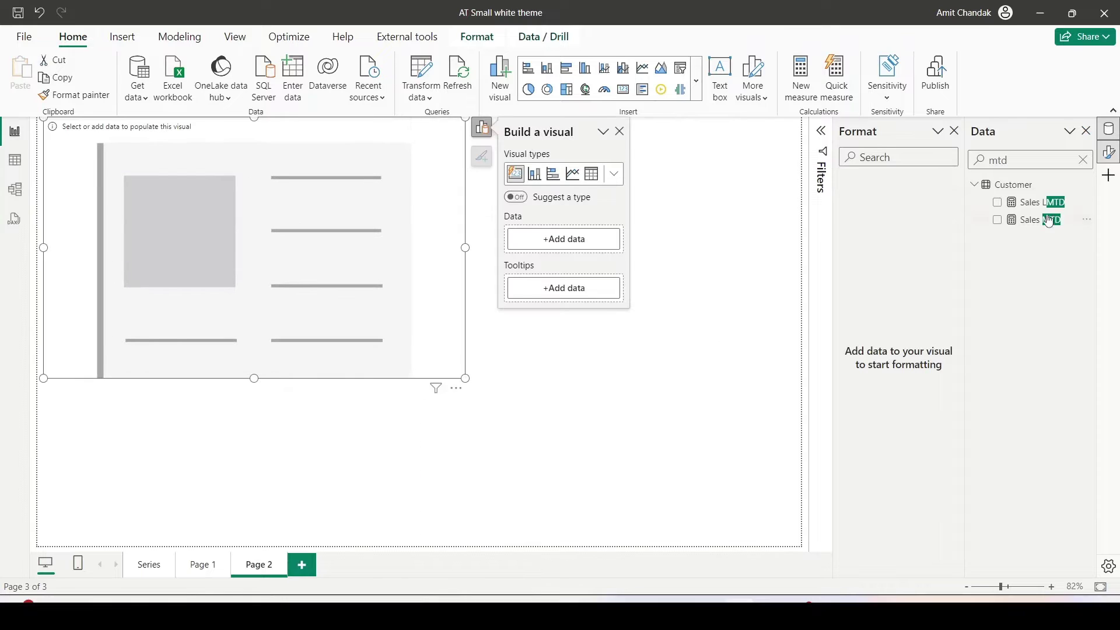
Search the Data pane for MTD and add Sales MTD (220.41K) to the card
{"action": "double_click", "coordinate": [1017, 159]}
{"action": "key", "text": "BackSpace"}
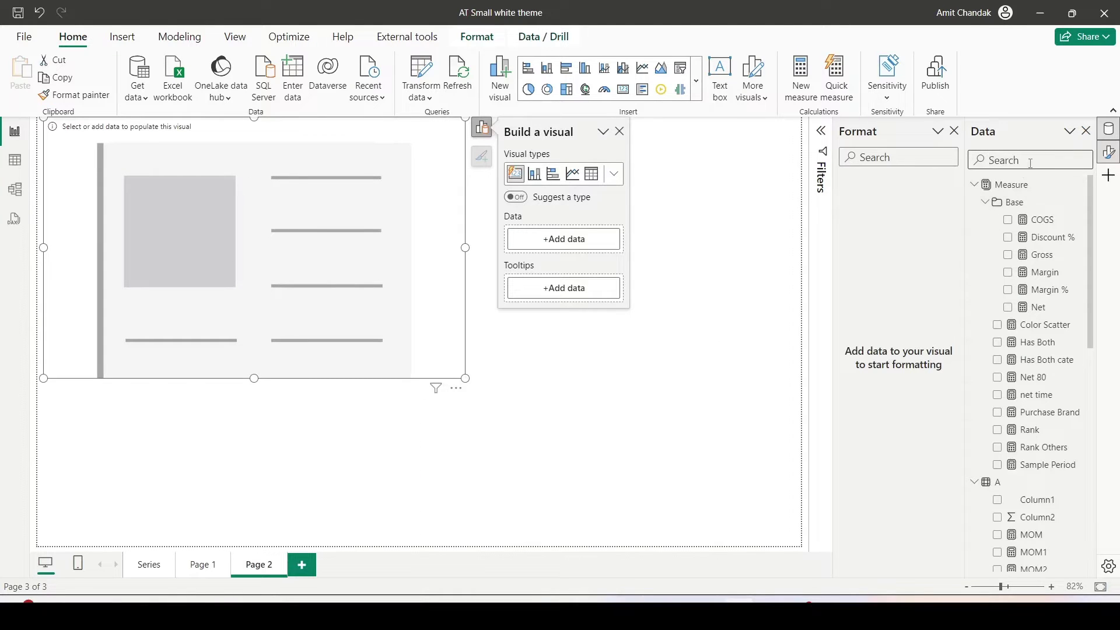
{"action": "type", "text": "MTD"}
{"action": "left_click_drag", "start_coordinate": [1041, 219], "coordinate": [204, 210]}
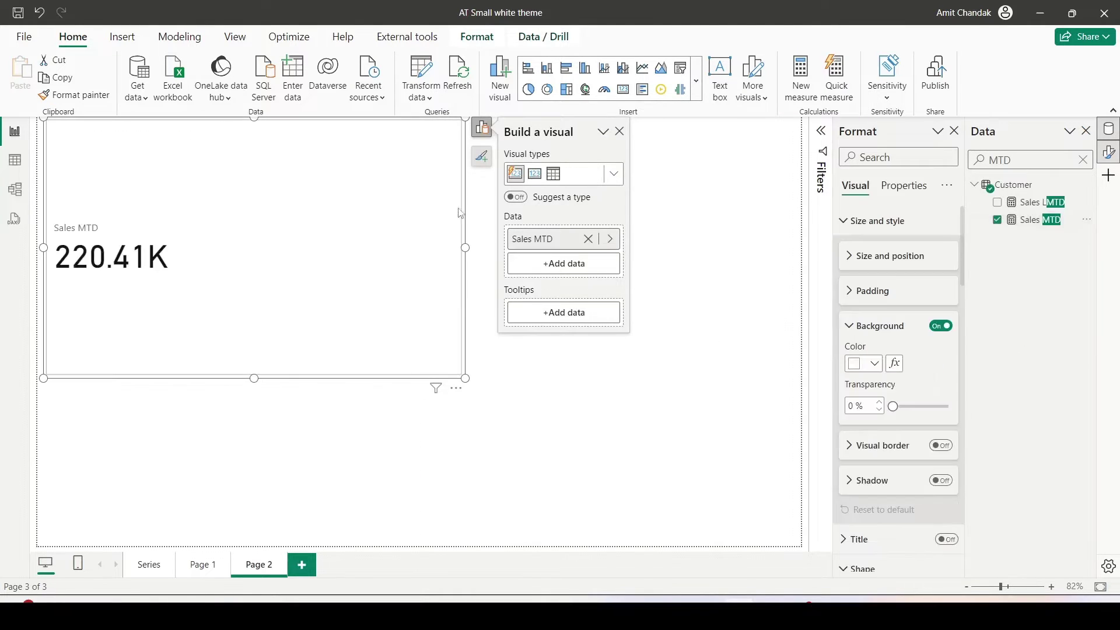
{"action": "double_click", "coordinate": [1016, 161]}
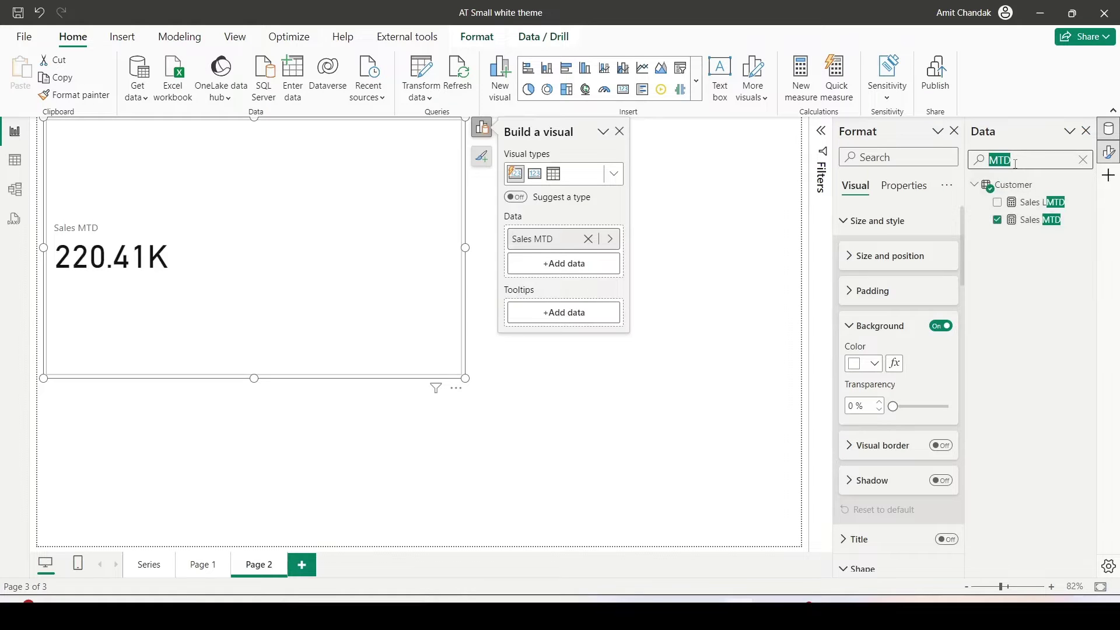
Add Sales QTD beside Sales MTD on the card and resize the card wider and shorter
{"action": "type", "text": "QTD"}
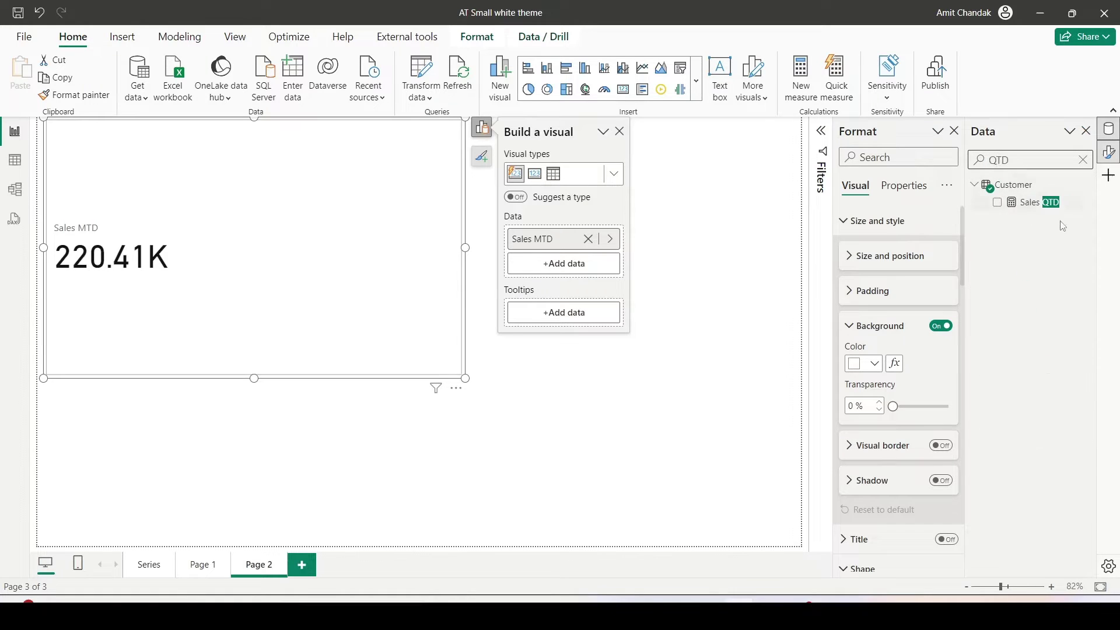
{"action": "left_click_drag", "start_coordinate": [1040, 204], "coordinate": [380, 233]}
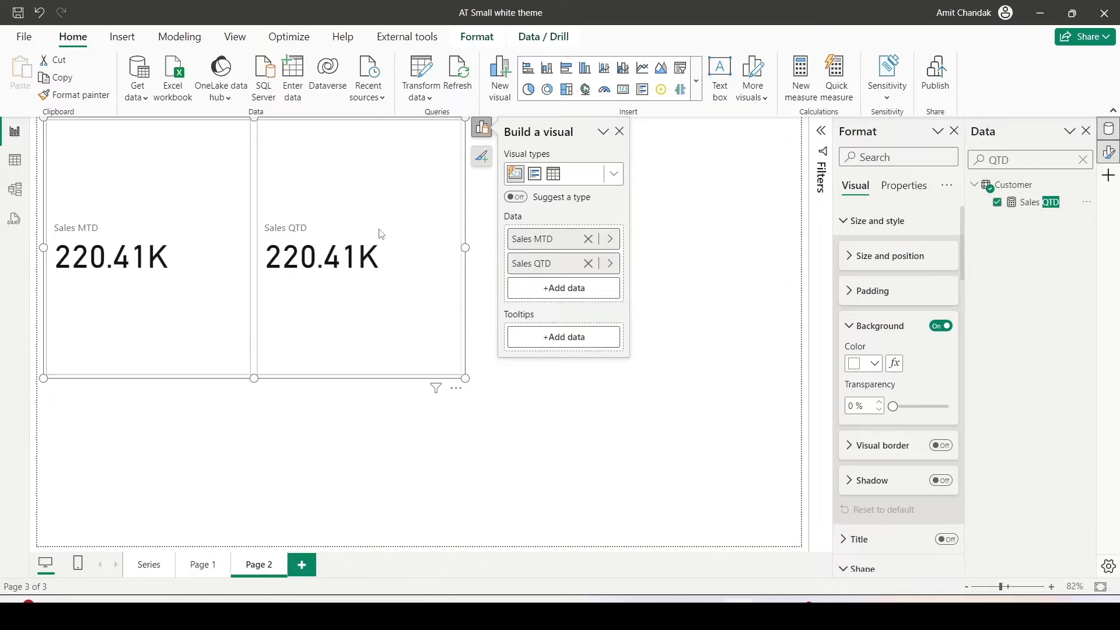
{"action": "left_click_drag", "start_coordinate": [467, 381], "coordinate": [494, 298]}
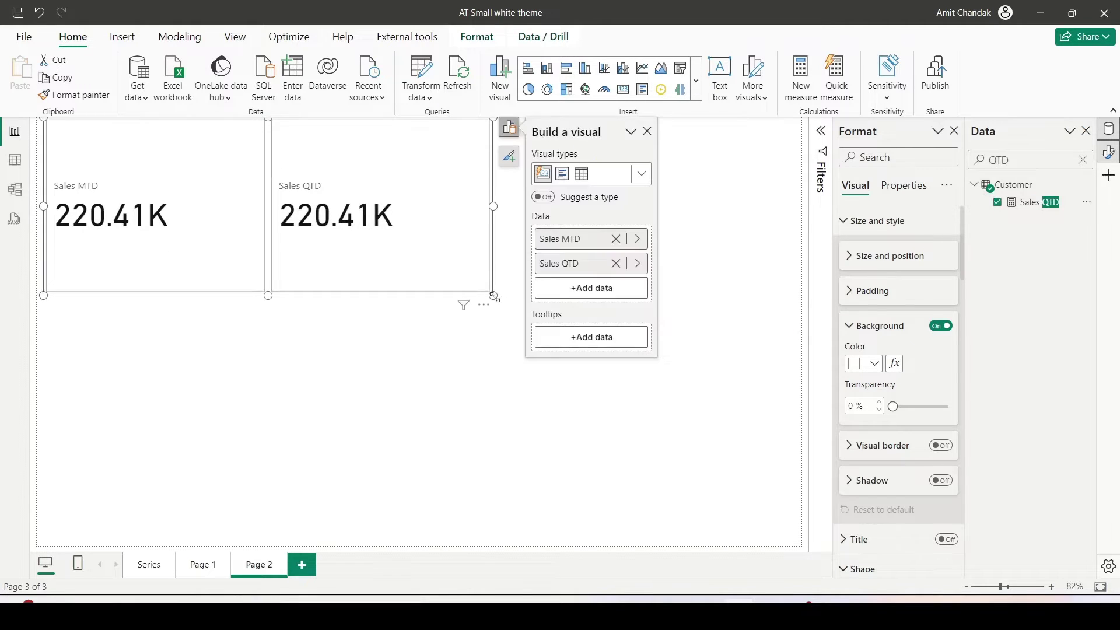
{"action": "left_click", "coordinate": [457, 382]}
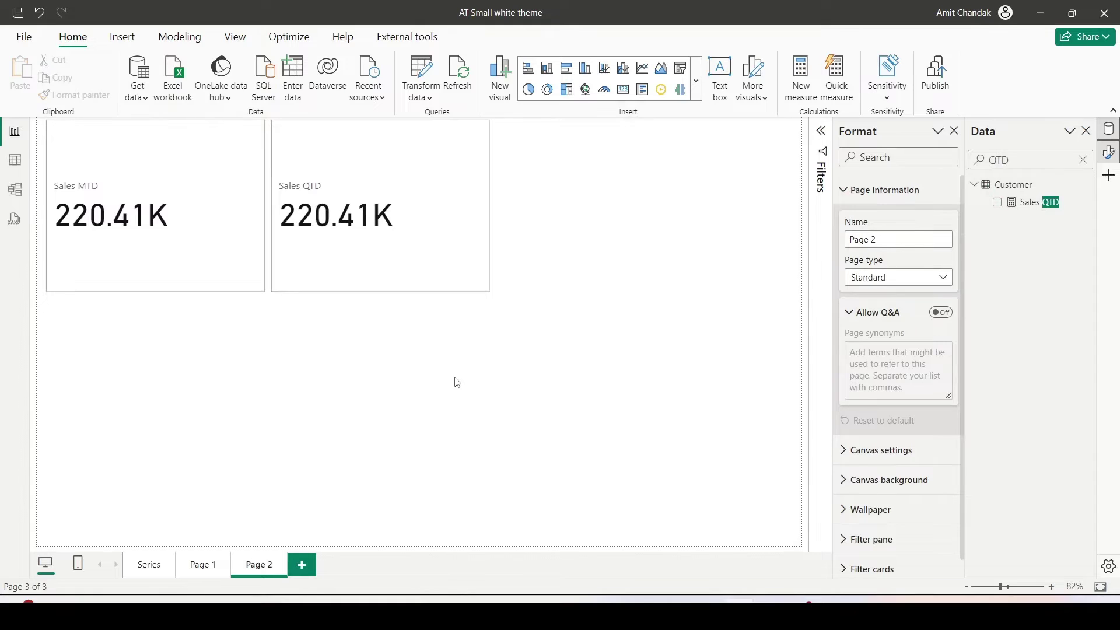
{"action": "left_click", "coordinate": [382, 300]}
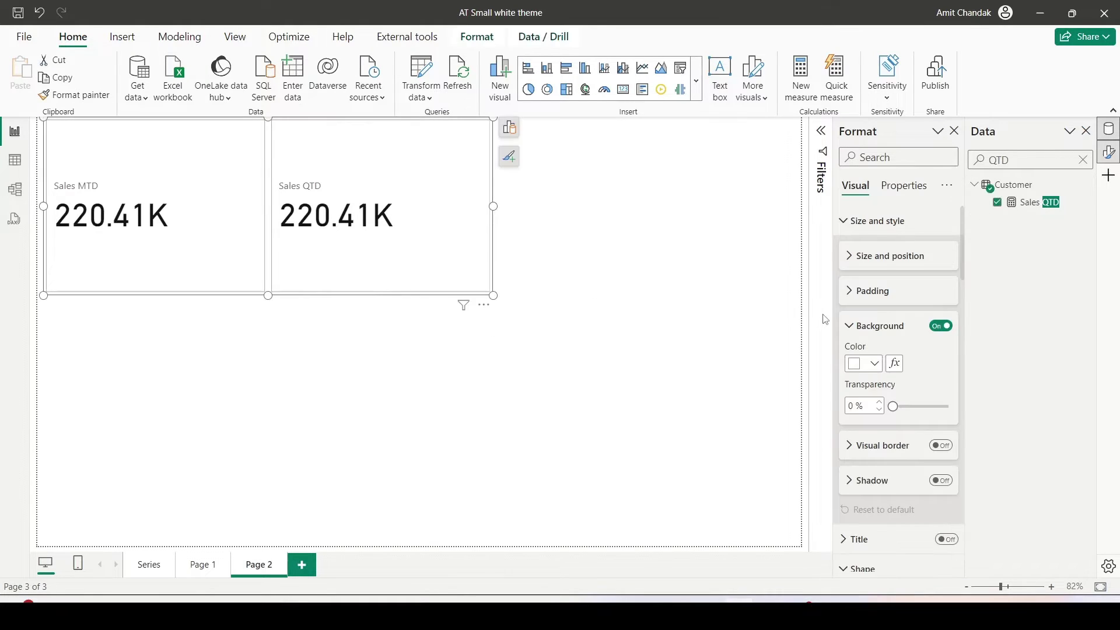
Set the card's Layout orientation to Vertical and resize it narrower and taller
{"action": "scroll", "coordinate": [852, 293], "scroll_direction": "down", "scroll_amount": 5}
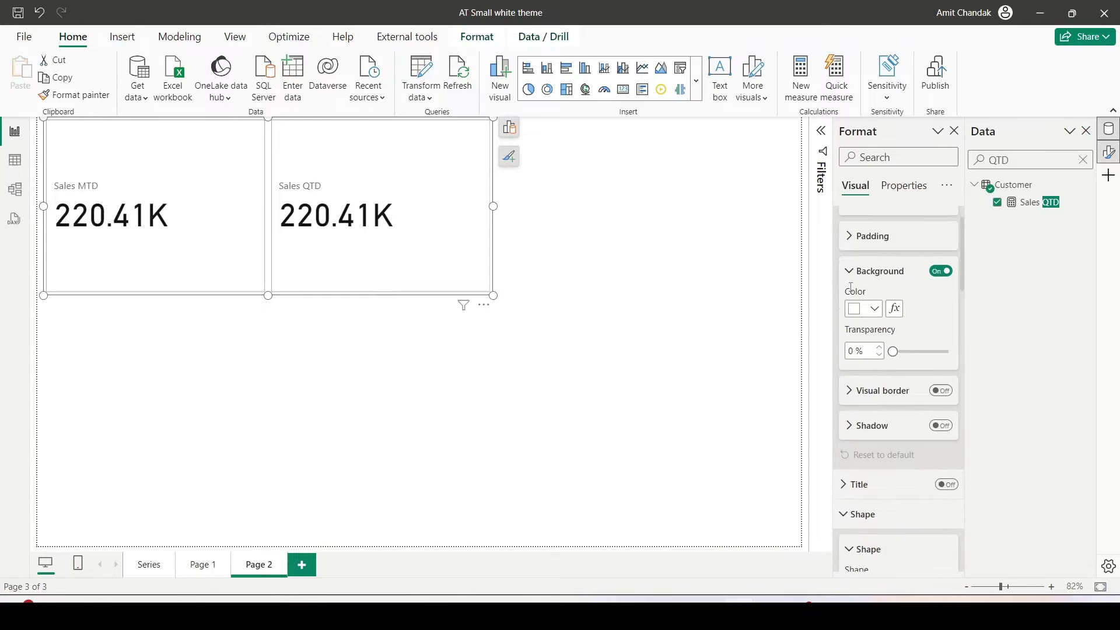
{"action": "scroll", "coordinate": [852, 292], "scroll_direction": "down", "scroll_amount": 6}
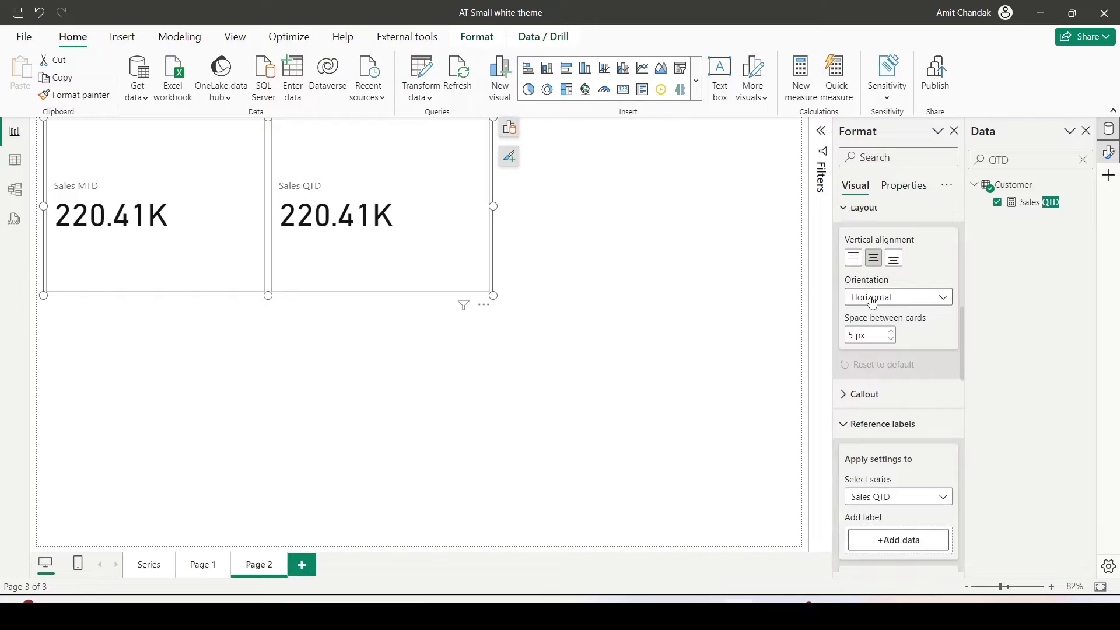
{"action": "left_click", "coordinate": [872, 302]}
{"action": "left_click", "coordinate": [866, 333]}
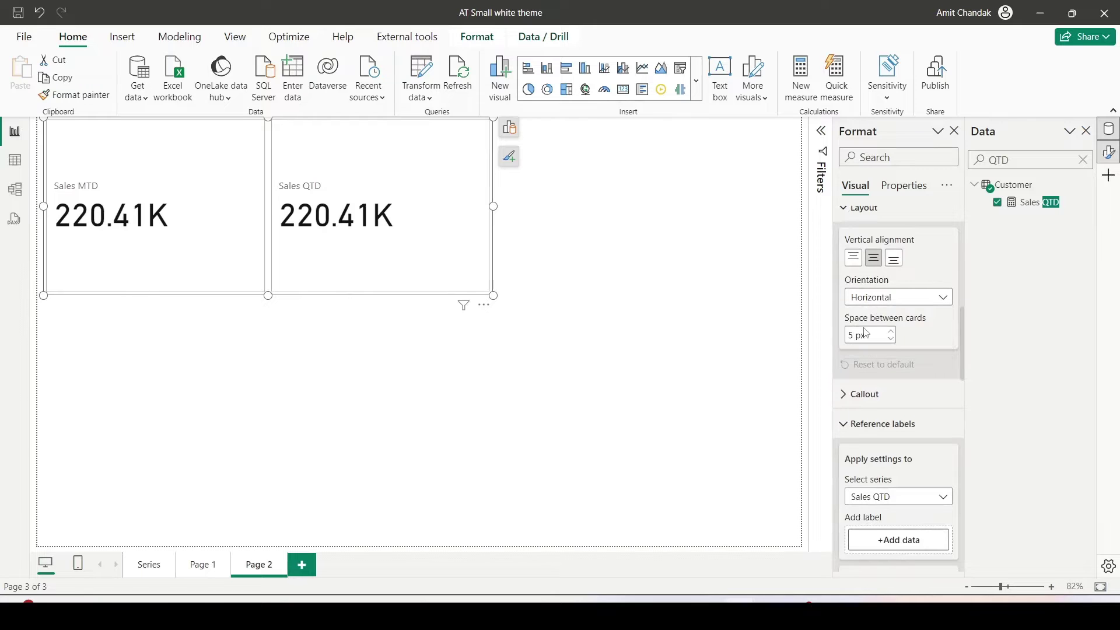
{"action": "left_click_drag", "start_coordinate": [495, 323], "coordinate": [457, 439]}
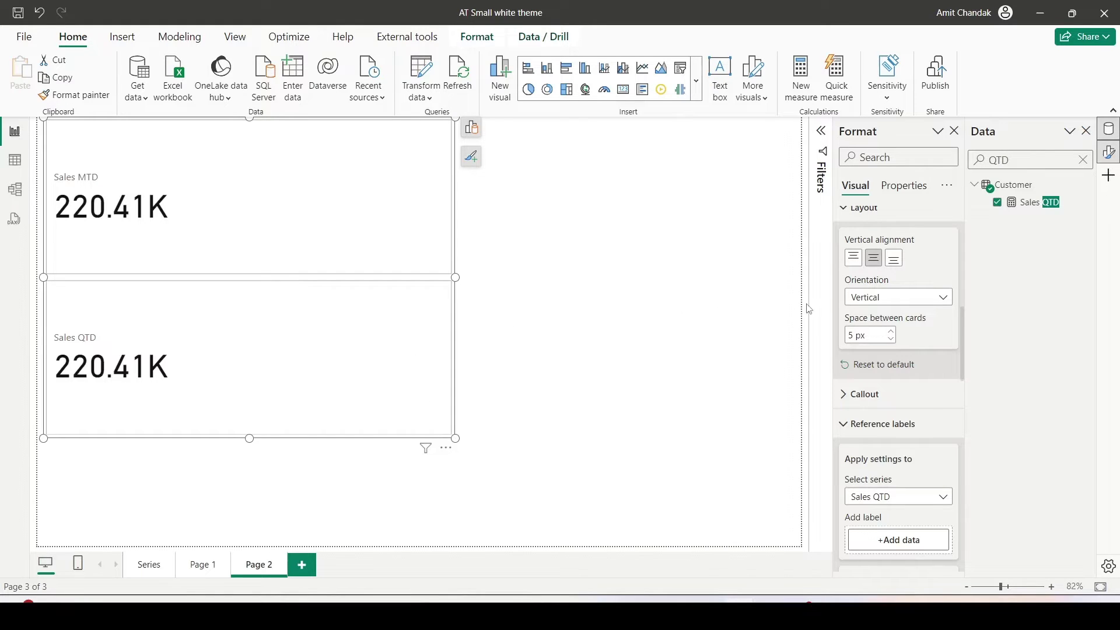
{"action": "scroll", "coordinate": [886, 337], "scroll_direction": "down", "scroll_amount": 2}
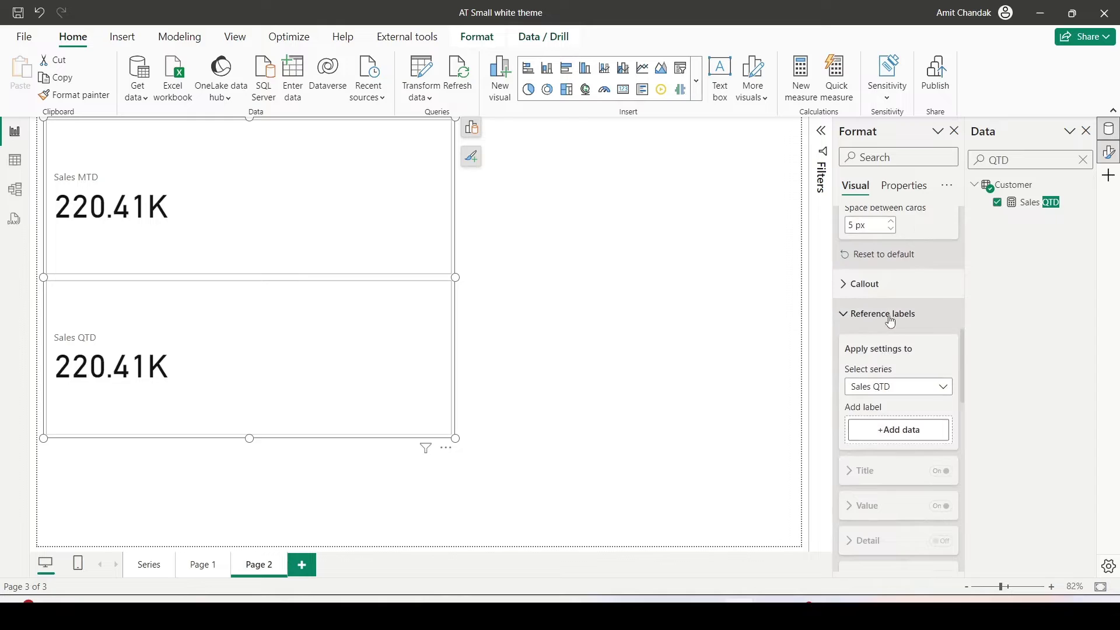
Apply the card's Reference labels settings to the Sales MTD series
{"action": "scroll", "coordinate": [886, 358], "scroll_direction": "down", "scroll_amount": 1}
{"action": "left_click", "coordinate": [897, 334]}
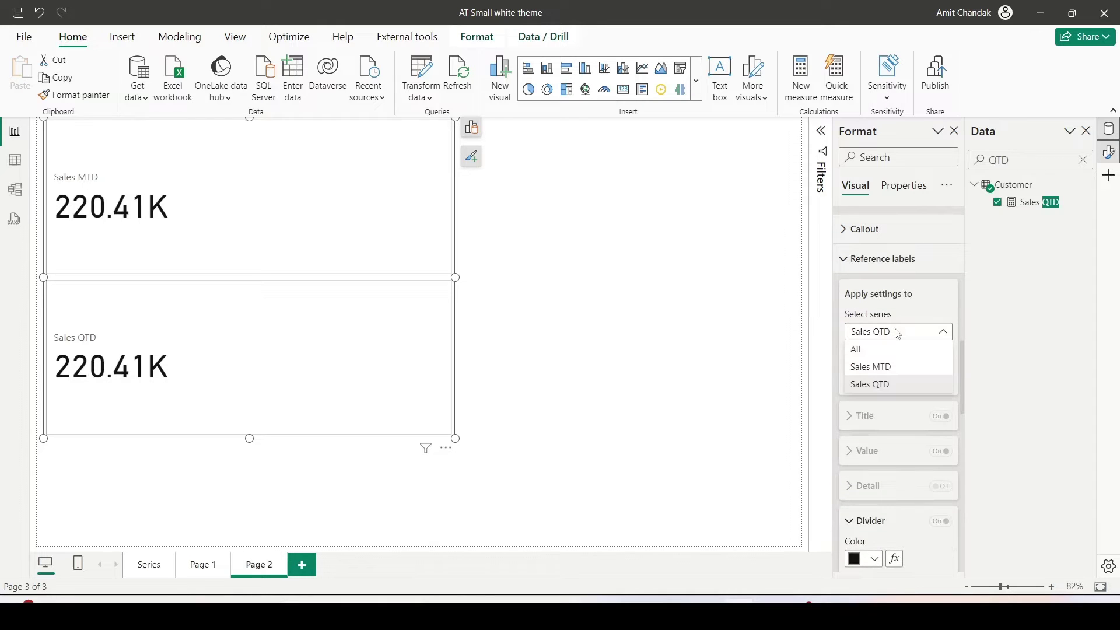
{"action": "left_click", "coordinate": [874, 369]}
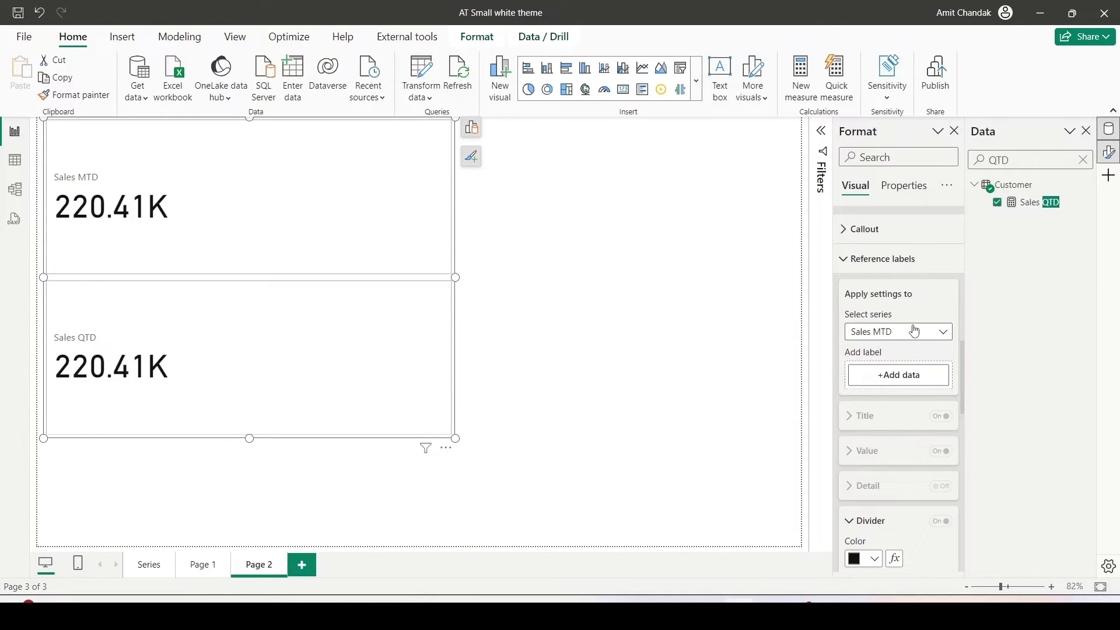
{"action": "left_click_drag", "start_coordinate": [843, 248], "coordinate": [944, 272]}
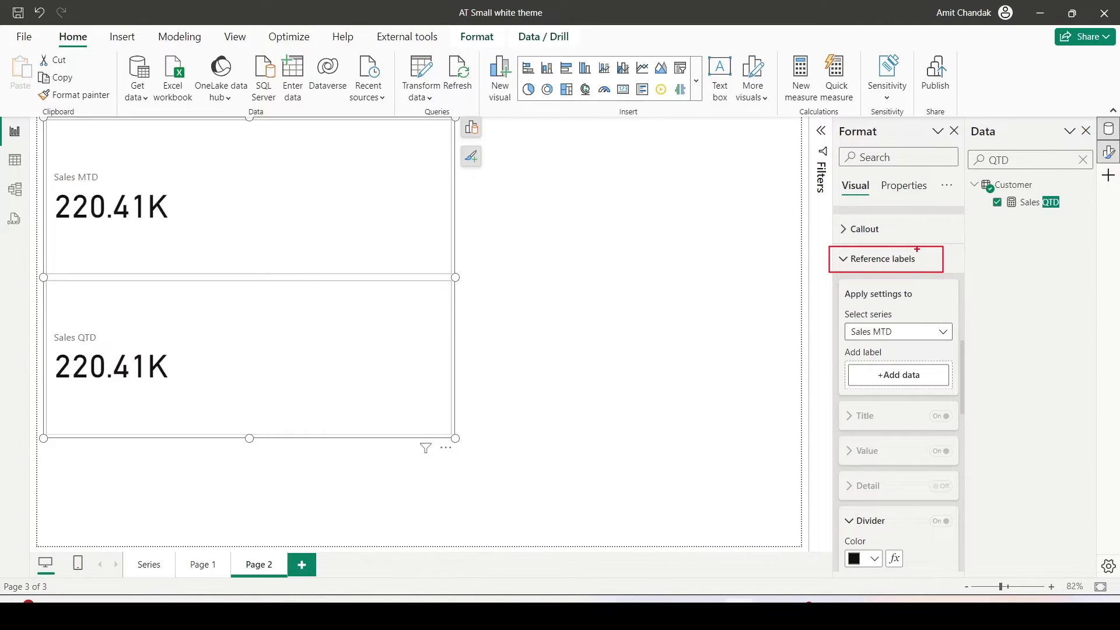
Open the card's full formatting options, close the quick format popup, and switch to View
{"action": "left_click", "coordinate": [470, 155]}
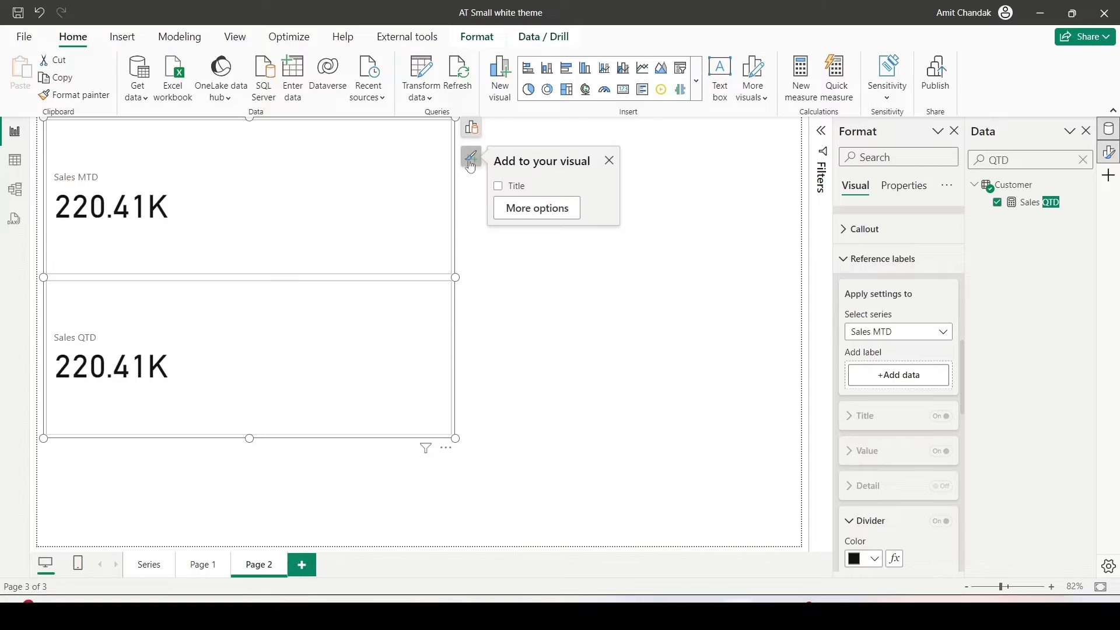
{"action": "left_click", "coordinate": [513, 210]}
{"action": "left_click", "coordinate": [610, 161]}
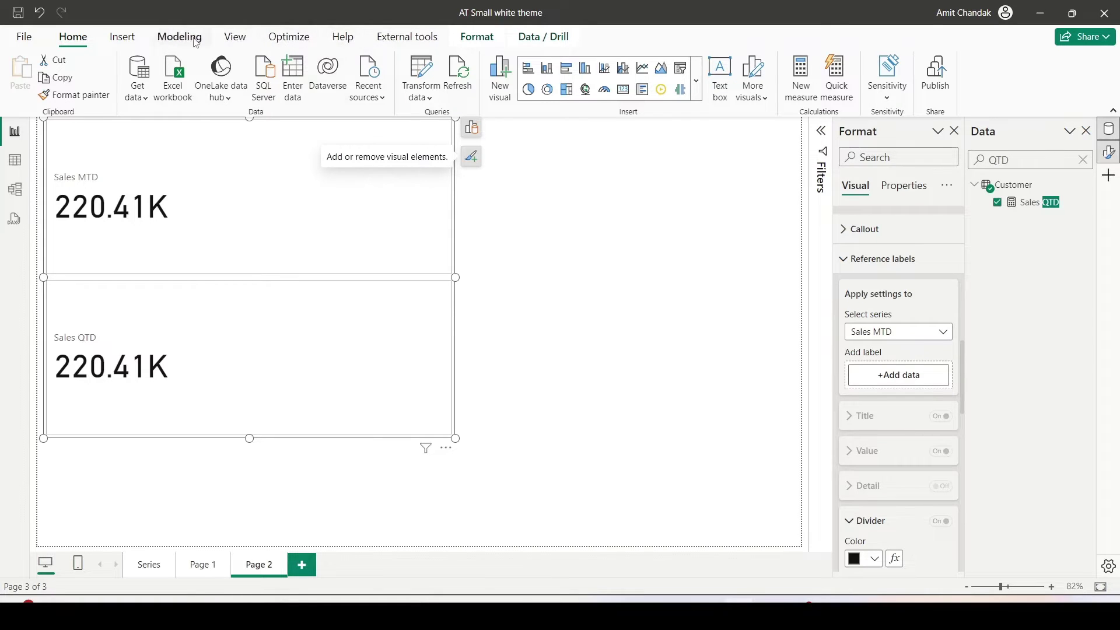
{"action": "left_click", "coordinate": [235, 37]}
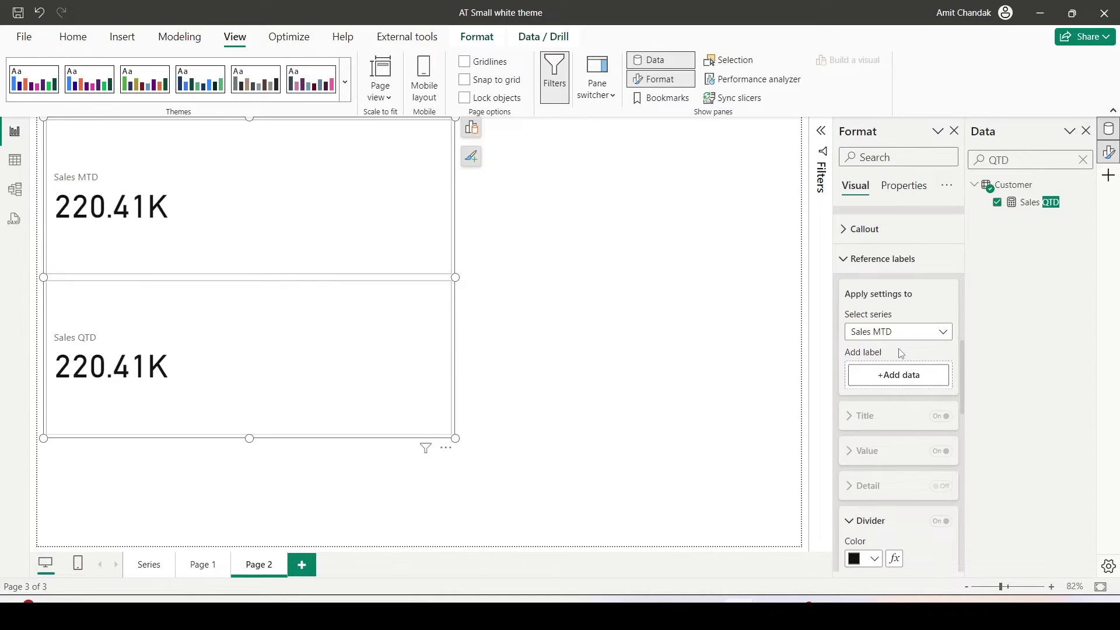
Add Sales LMTD (198.04K) and Gross (10M) as reference labels on the Sales MTD card
{"action": "left_click", "coordinate": [1084, 159]}
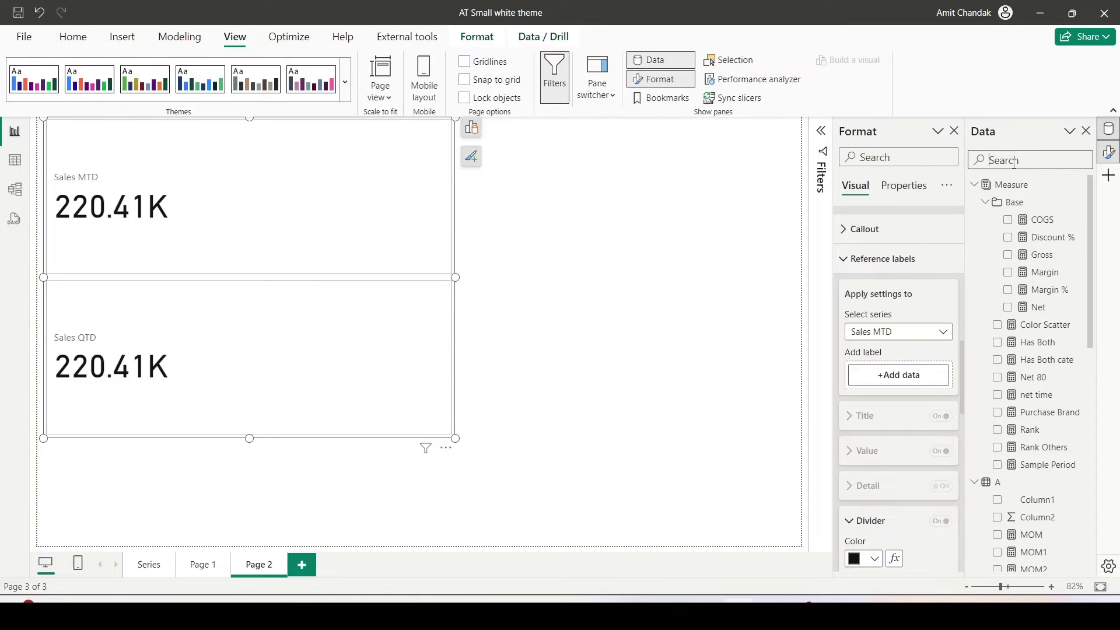
{"action": "type", "text": "l"}
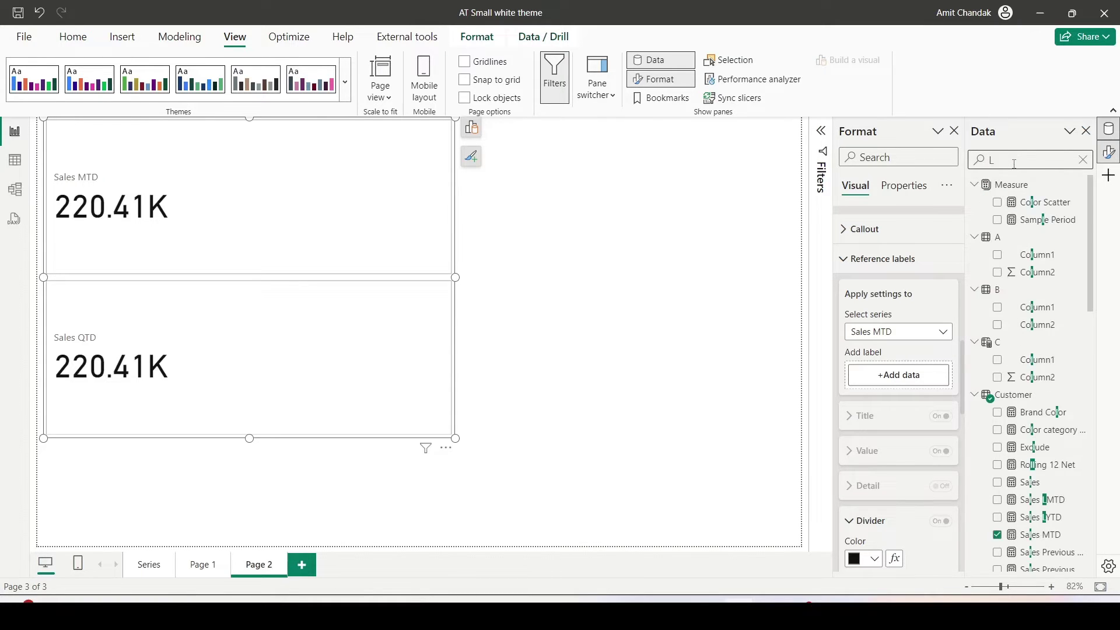
{"action": "type", "text": "MT"}
{"action": "left_click_drag", "start_coordinate": [1045, 202], "coordinate": [918, 378]}
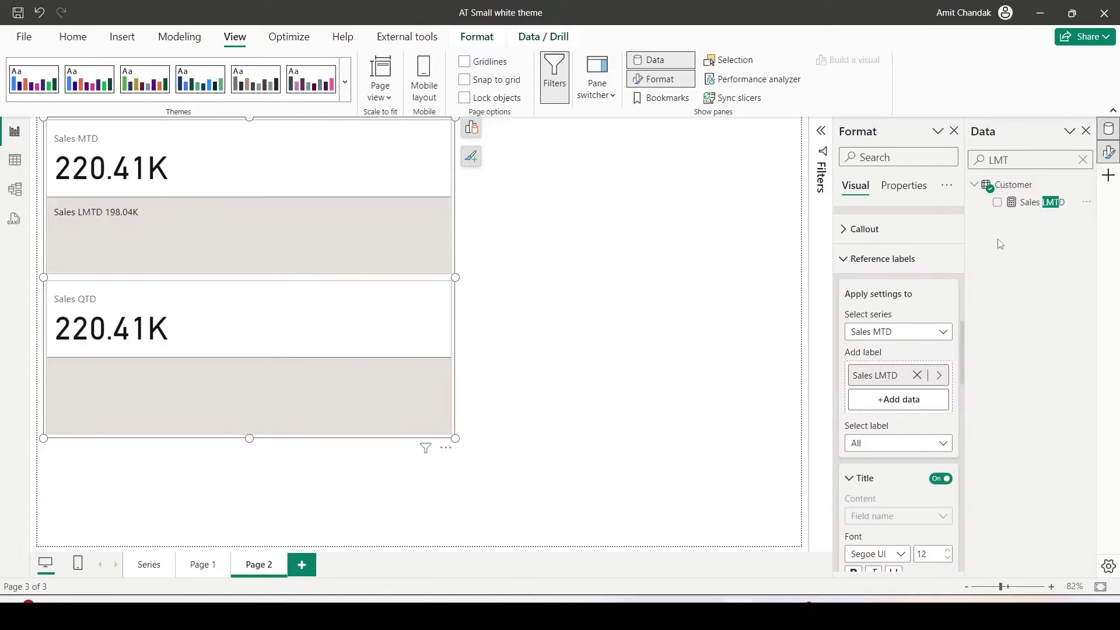
{"action": "double_click", "coordinate": [999, 159]}
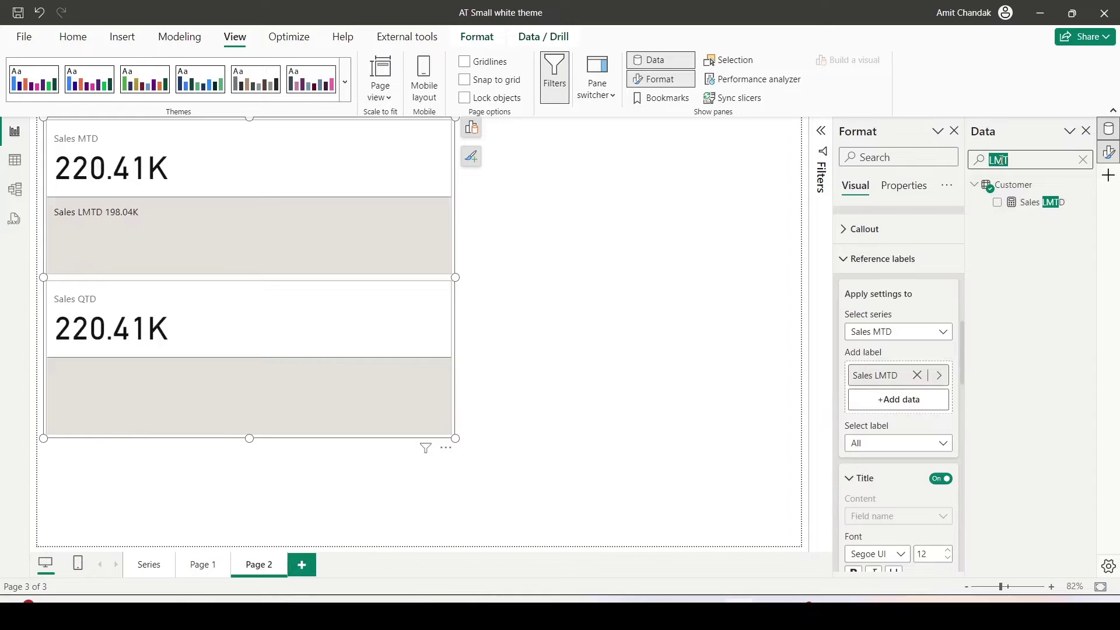
{"action": "type", "text": "GRO"}
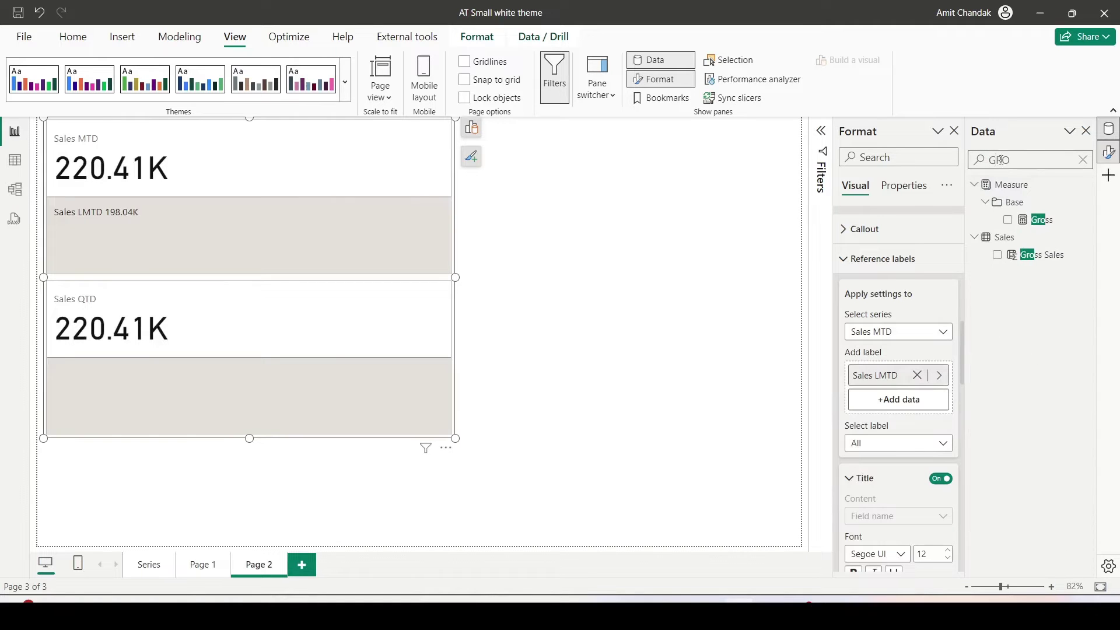
{"action": "left_click_drag", "start_coordinate": [1043, 219], "coordinate": [921, 401]}
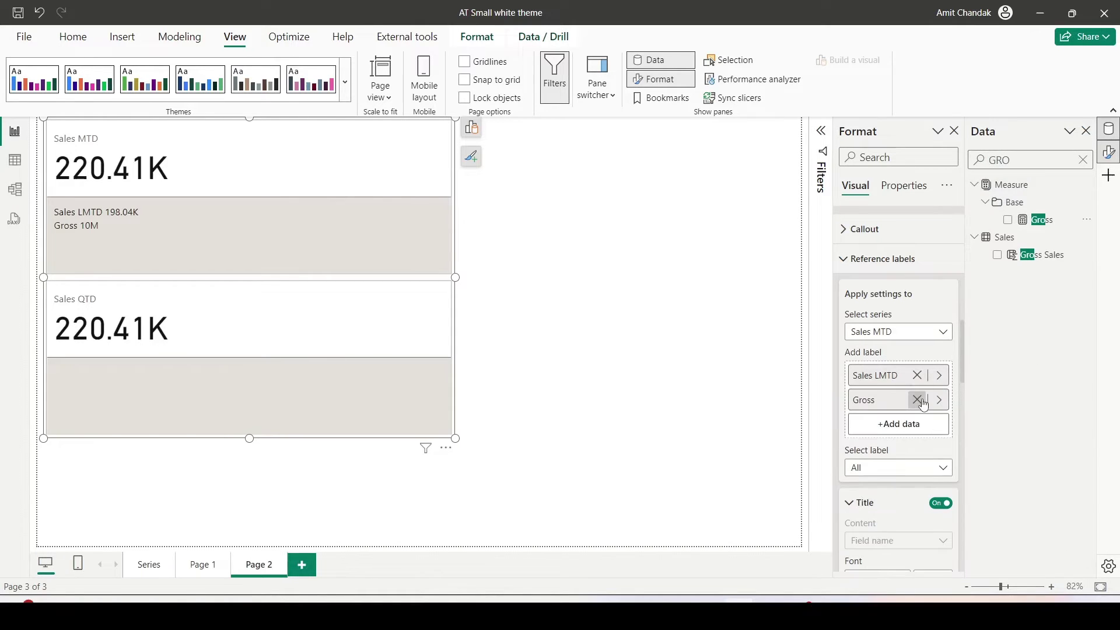
{"action": "scroll", "coordinate": [840, 325], "scroll_direction": "down", "scroll_amount": 2}
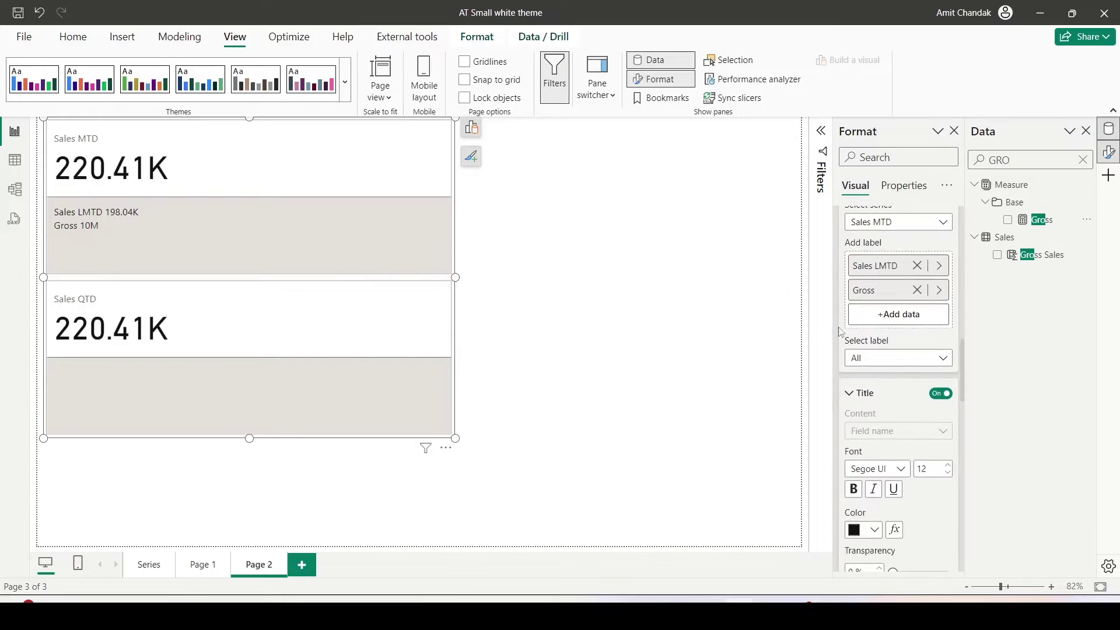
{"action": "scroll", "coordinate": [866, 395], "scroll_direction": "down", "scroll_amount": 2}
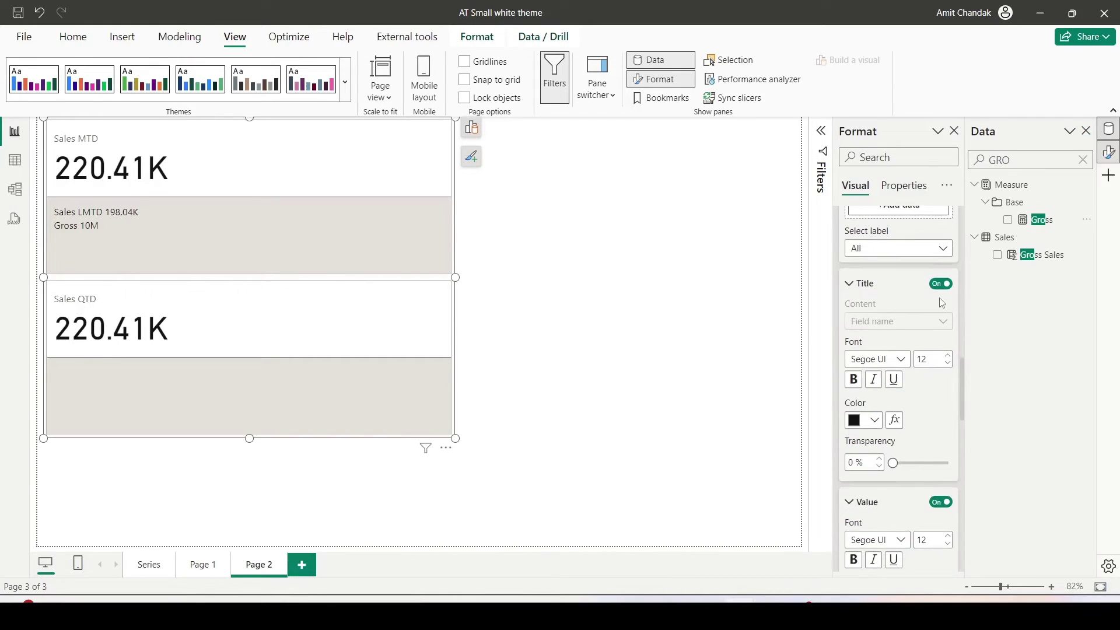
{"action": "scroll", "coordinate": [897, 327], "scroll_direction": "down", "scroll_amount": 4}
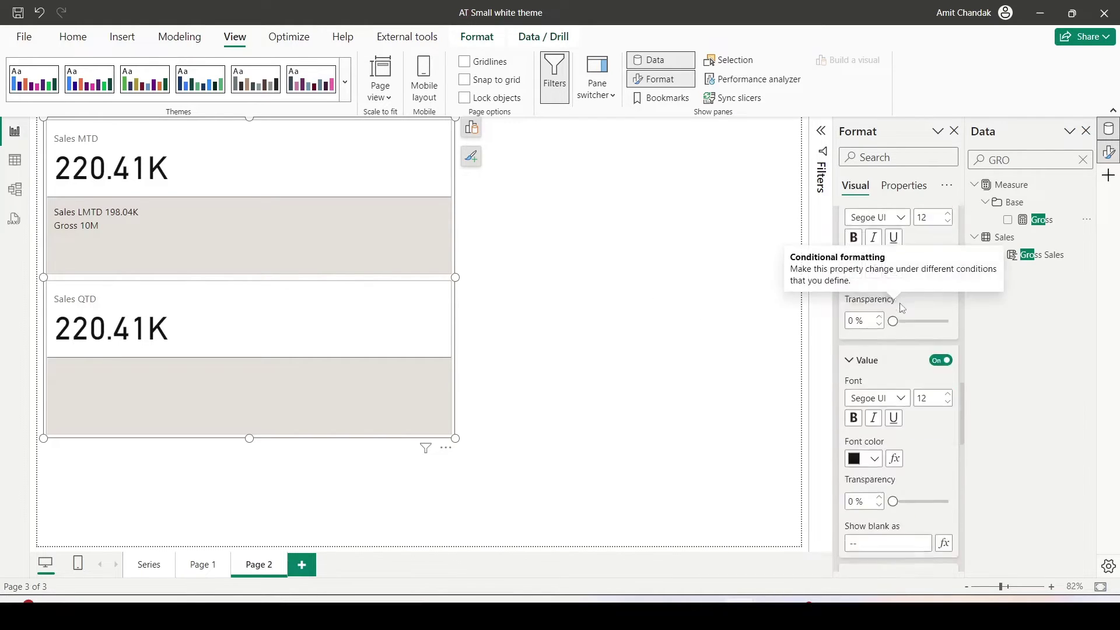
{"action": "scroll", "coordinate": [910, 354], "scroll_direction": "down", "scroll_amount": 1}
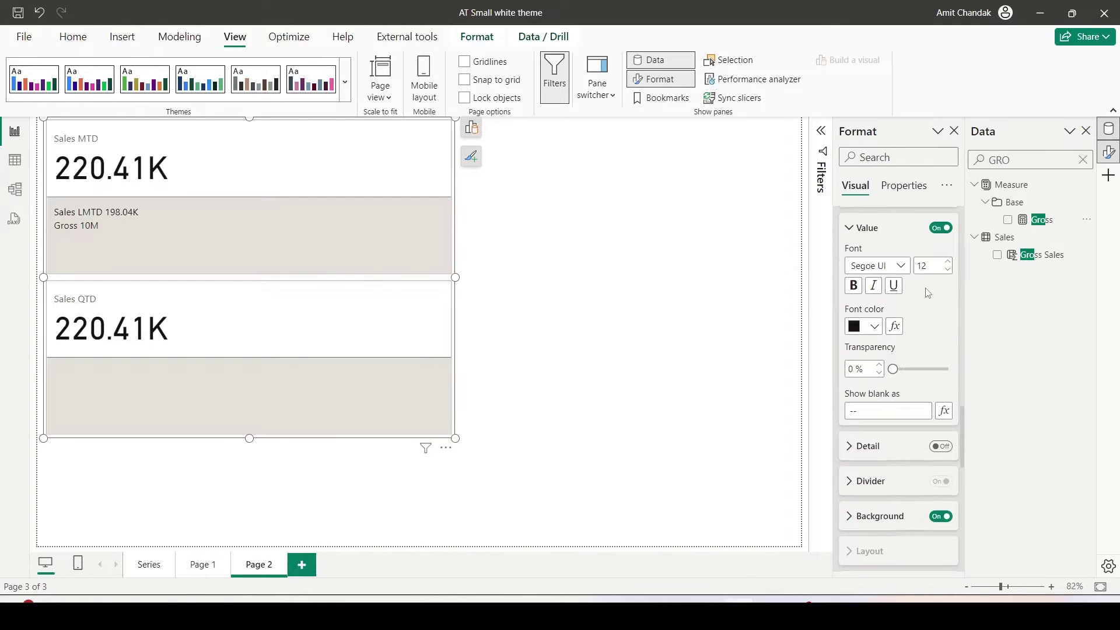
{"action": "scroll", "coordinate": [902, 314], "scroll_direction": "up", "scroll_amount": 7}
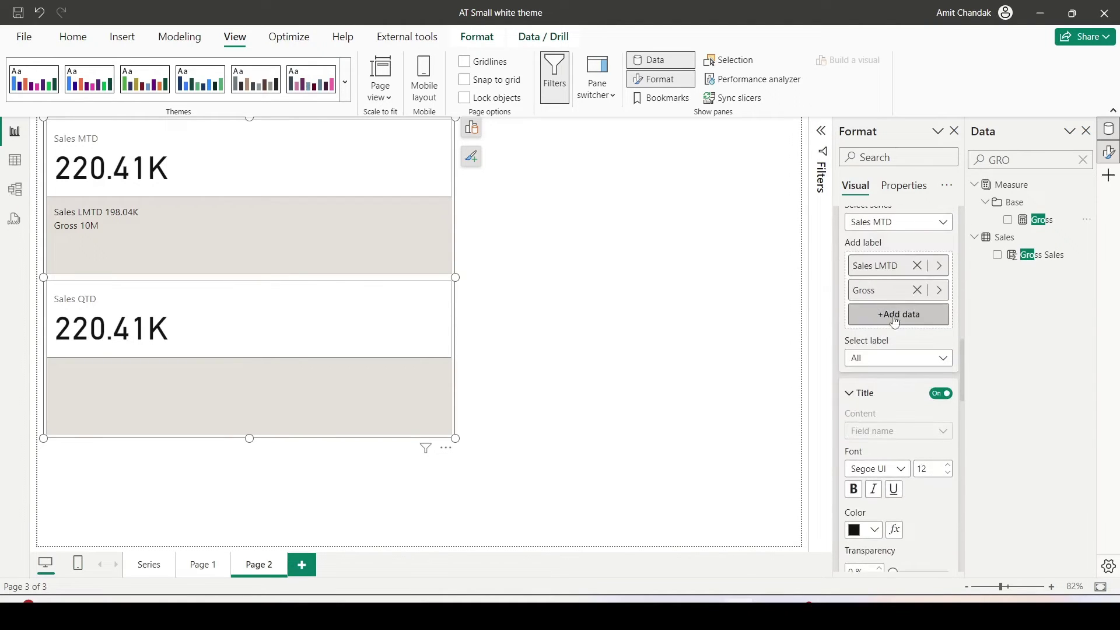
Select the Sales LMTD reference label for formatting
{"action": "left_click", "coordinate": [884, 359]}
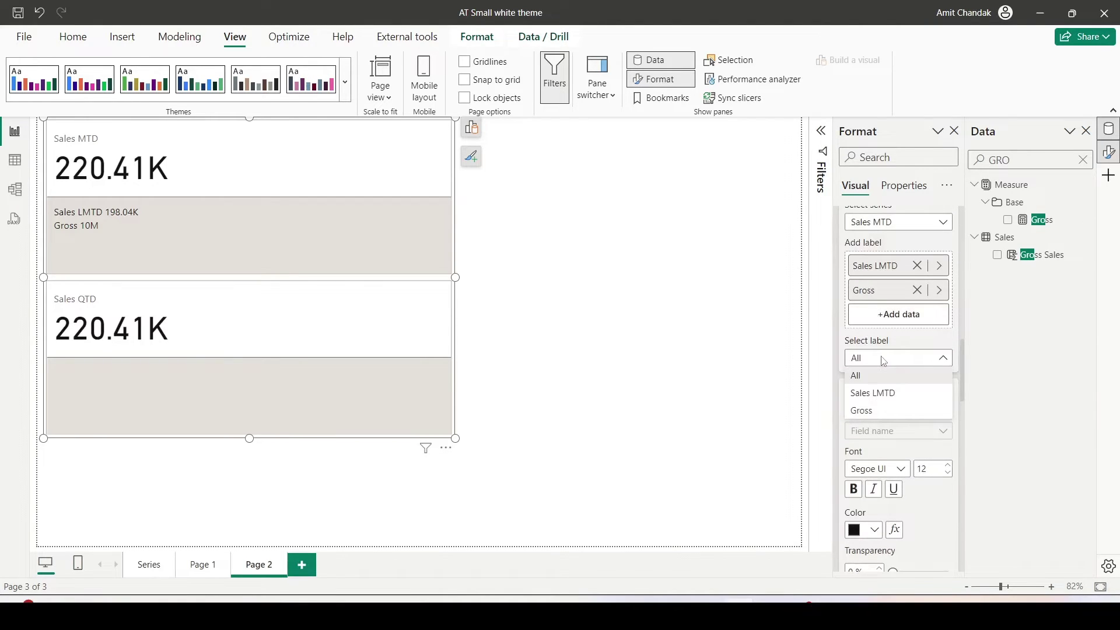
{"action": "left_click", "coordinate": [877, 394]}
{"action": "mouse_move", "coordinate": [831, 322]}
{"action": "left_mouse_down"}
{"action": "mouse_move", "coordinate": [920, 450]}
{"action": "mouse_move", "coordinate": [959, 557]}
{"action": "mouse_move", "coordinate": [993, 585]}
{"action": "left_mouse_up"}
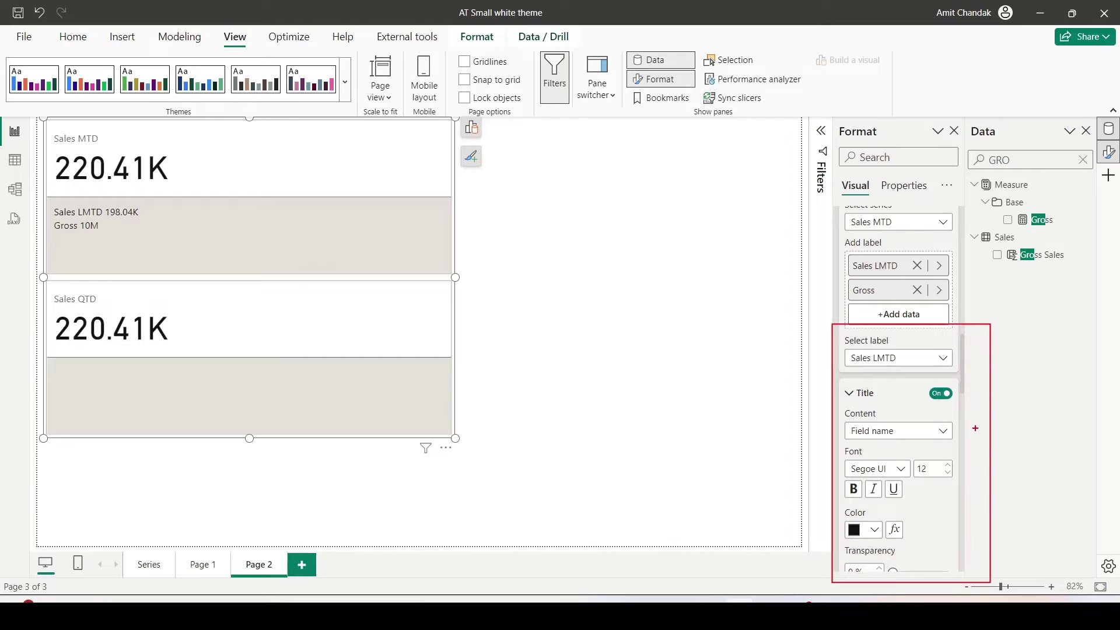
{"action": "key", "text": "Escape"}
{"action": "scroll", "coordinate": [895, 365], "scroll_direction": "down", "scroll_amount": 1}
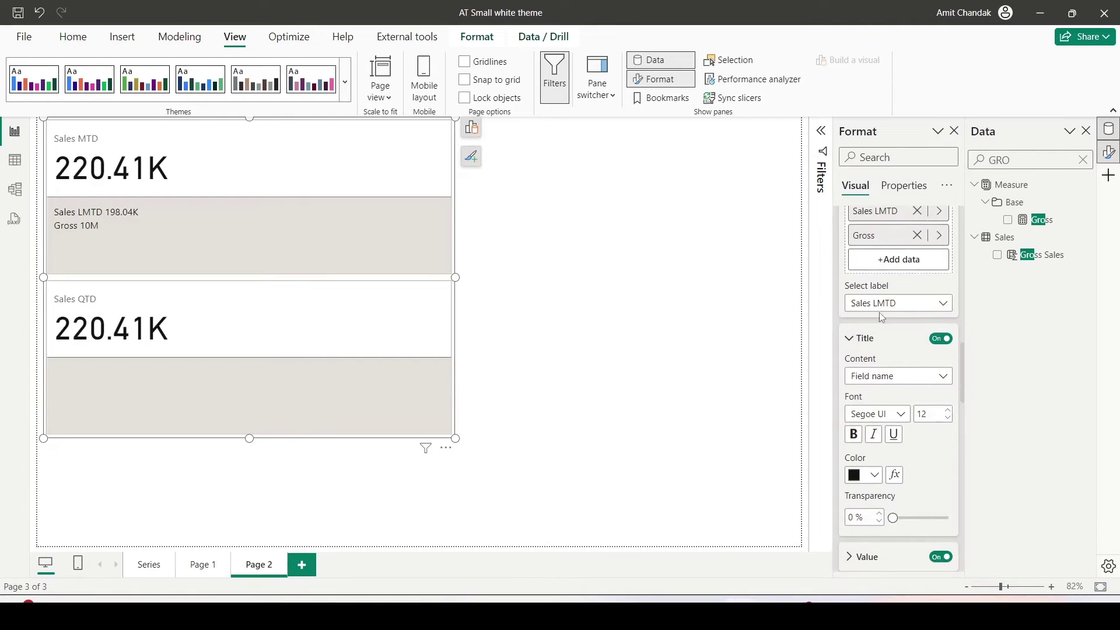
Change the label's title content to Custom with the text 'Last Month'
{"action": "left_click", "coordinate": [907, 378]}
{"action": "left_click", "coordinate": [880, 393]}
{"action": "left_click_drag", "start_coordinate": [907, 416], "coordinate": [827, 419]}
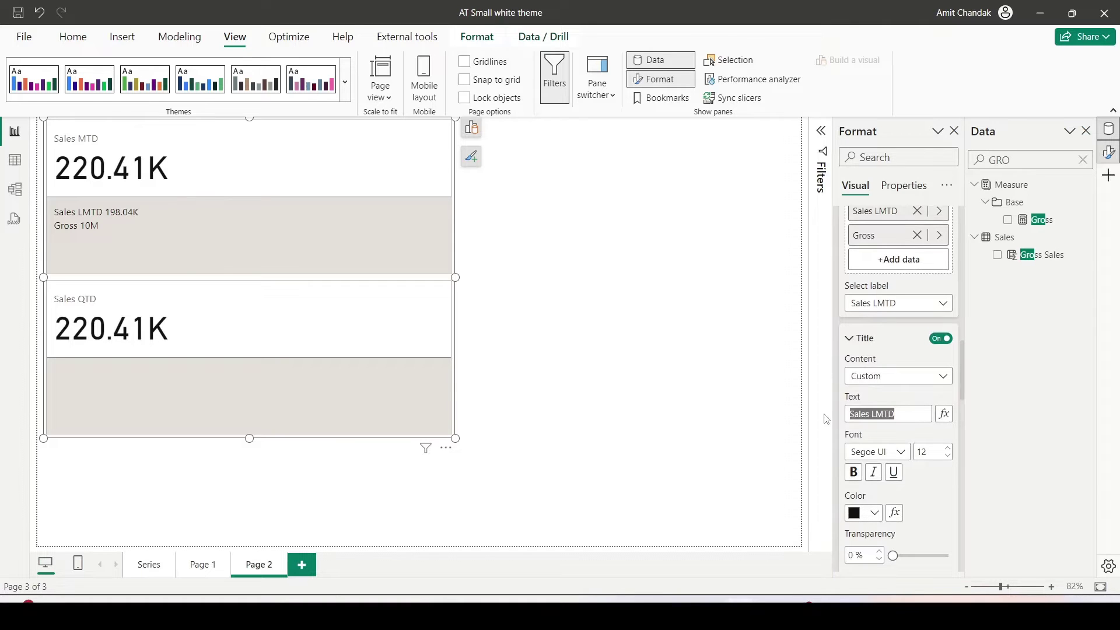
{"action": "type", "text": "Last Month"}
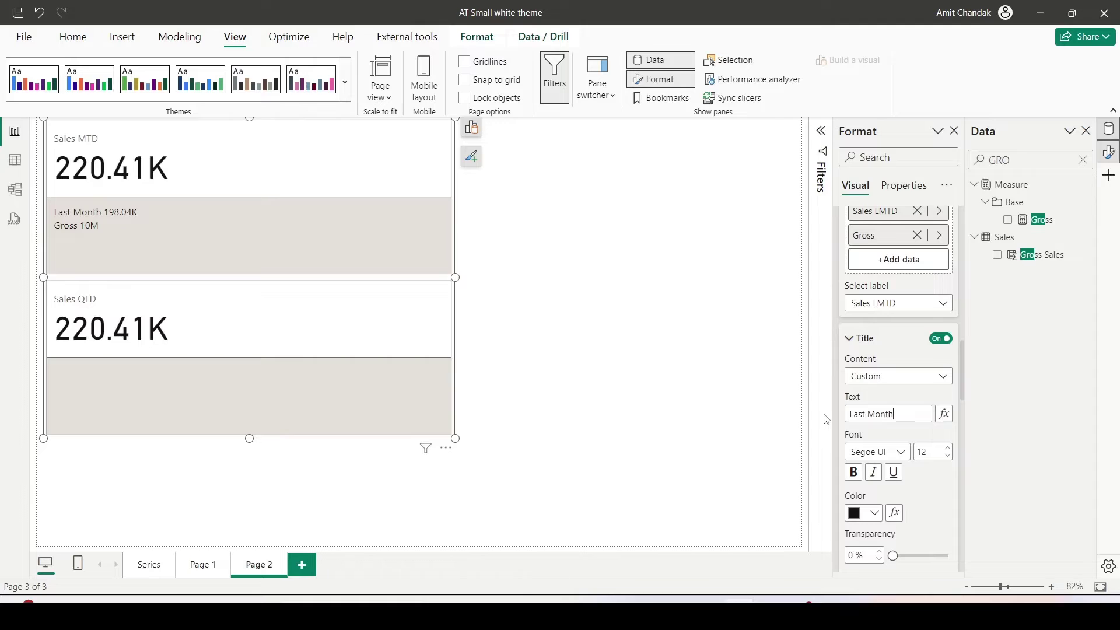
{"action": "scroll", "coordinate": [826, 419], "scroll_direction": "up", "scroll_amount": 1}
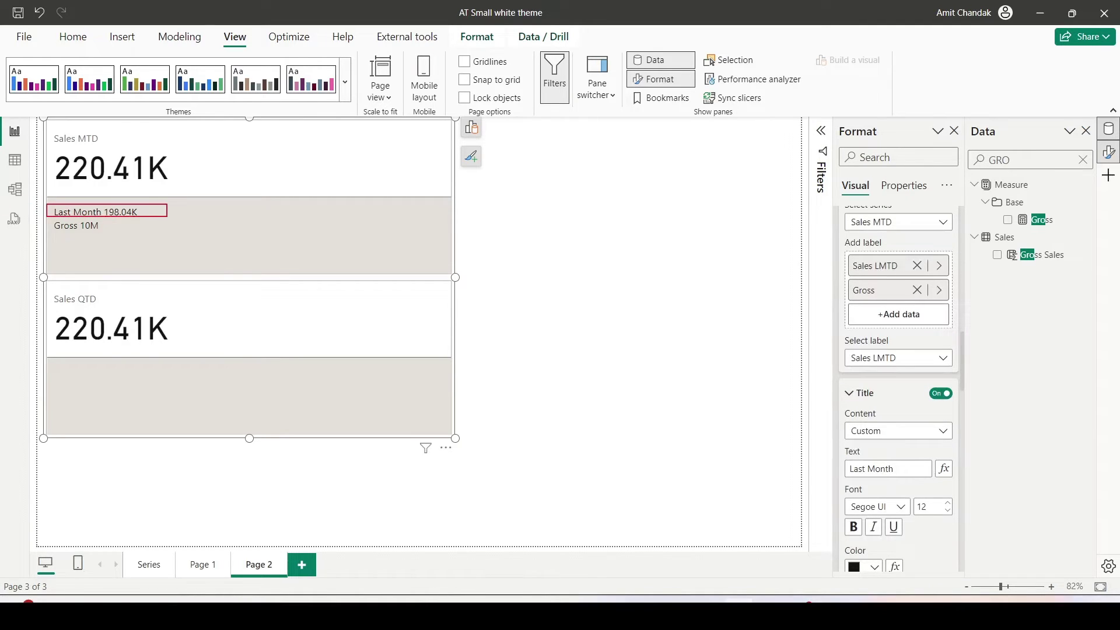
{"action": "scroll", "coordinate": [887, 331], "scroll_direction": "down", "scroll_amount": 3}
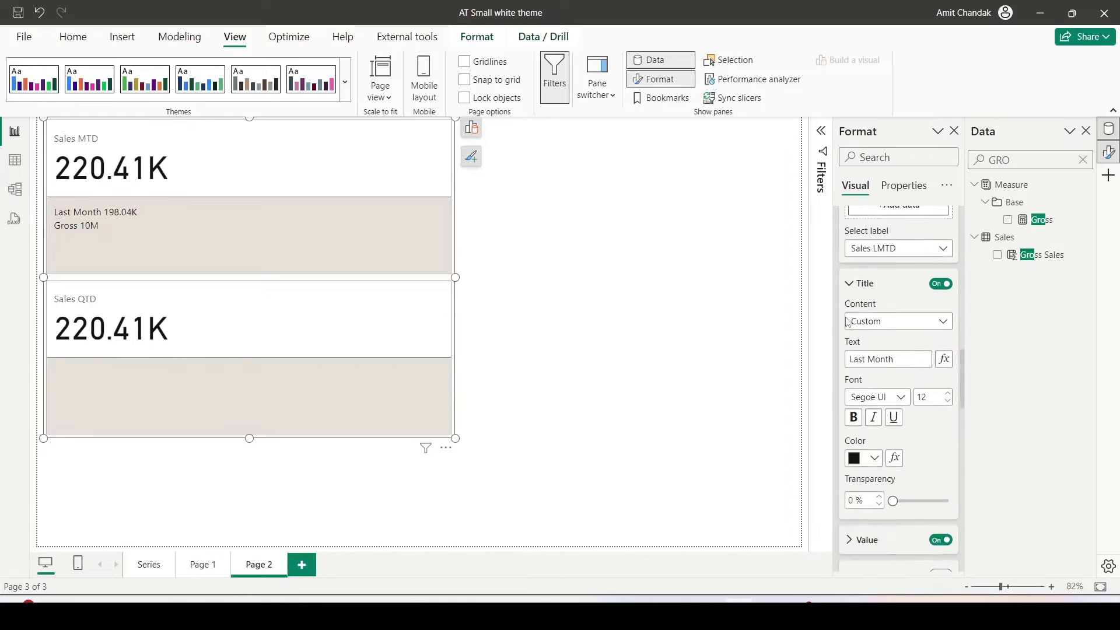
{"action": "scroll", "coordinate": [888, 331], "scroll_direction": "down", "scroll_amount": 1}
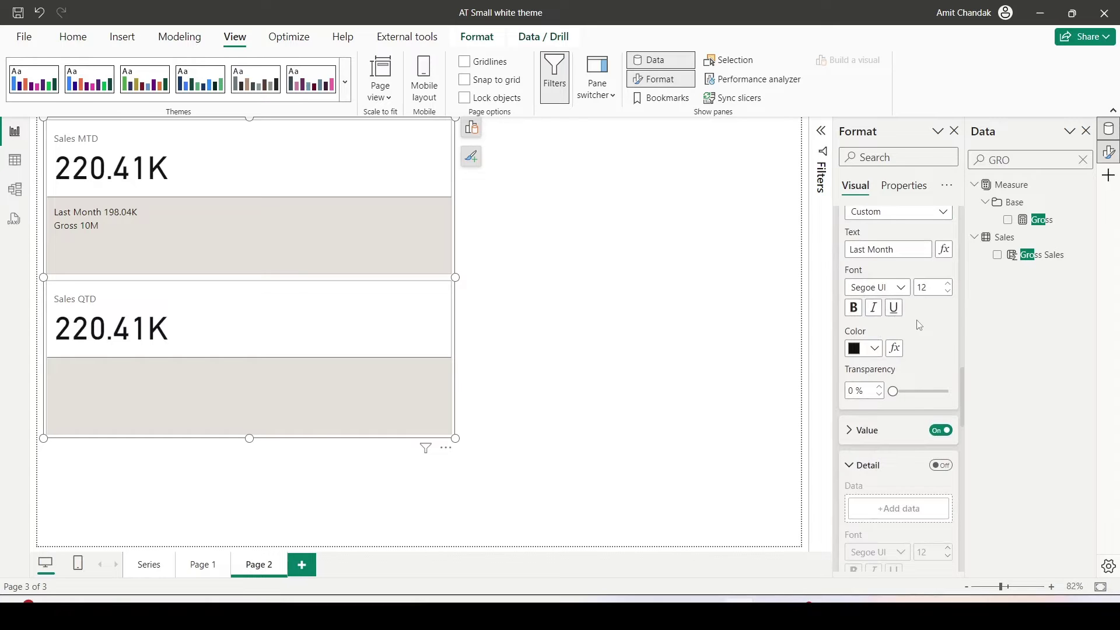
Make the card visual shorter by dragging its bottom edge up
{"action": "left_click_drag", "start_coordinate": [247, 427], "coordinate": [240, 368]}
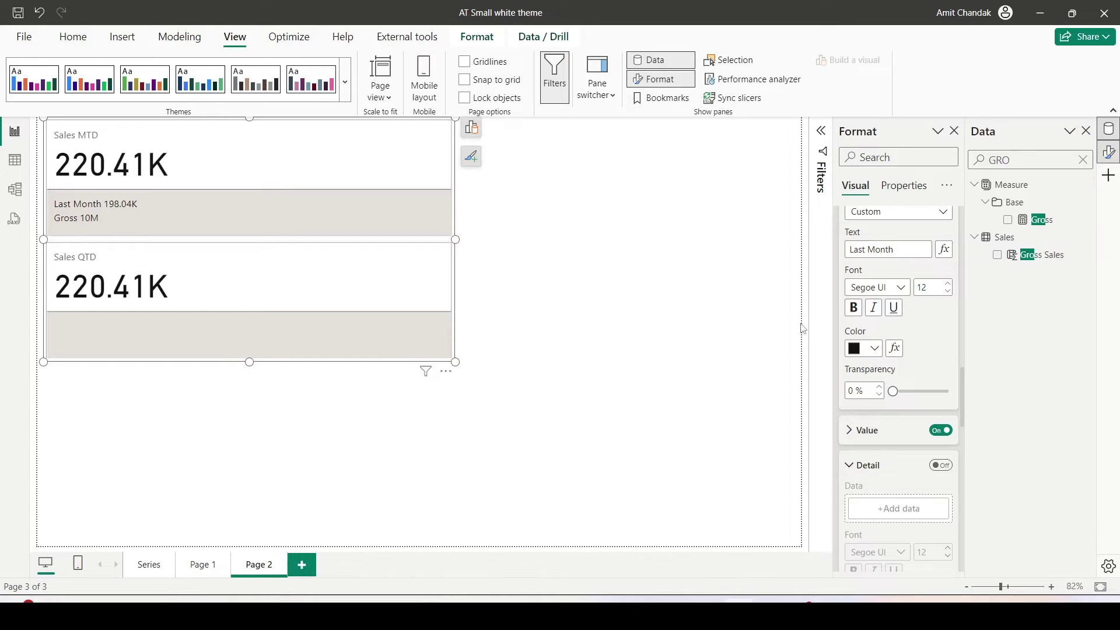
{"action": "scroll", "coordinate": [911, 339], "scroll_direction": "down", "scroll_amount": 2}
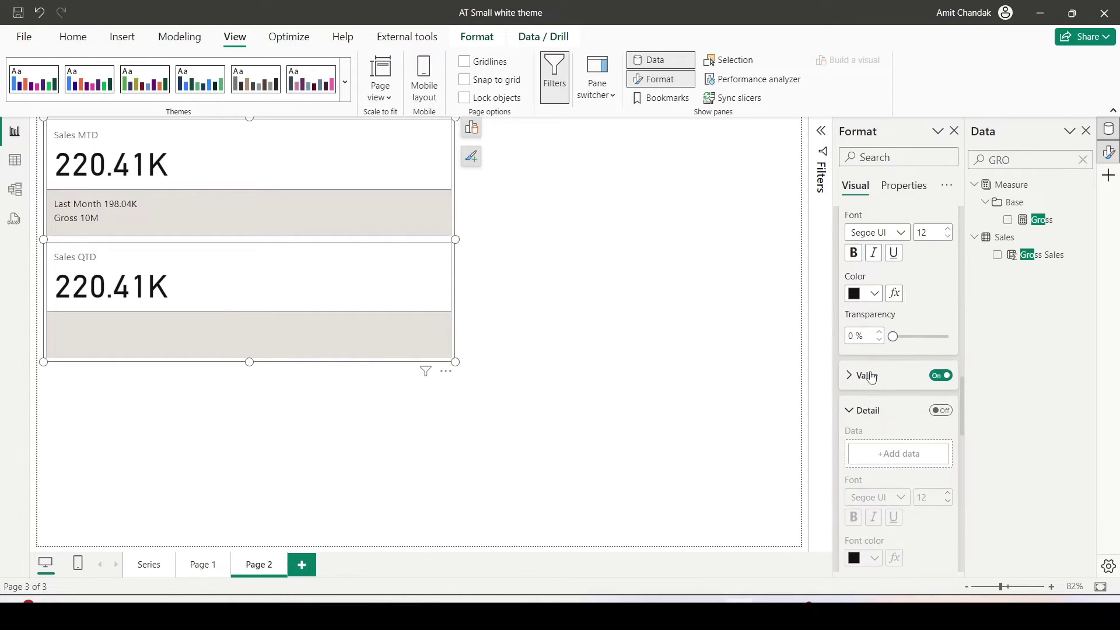
{"action": "left_click", "coordinate": [864, 367]}
{"action": "scroll", "coordinate": [872, 358], "scroll_direction": "down", "scroll_amount": 4}
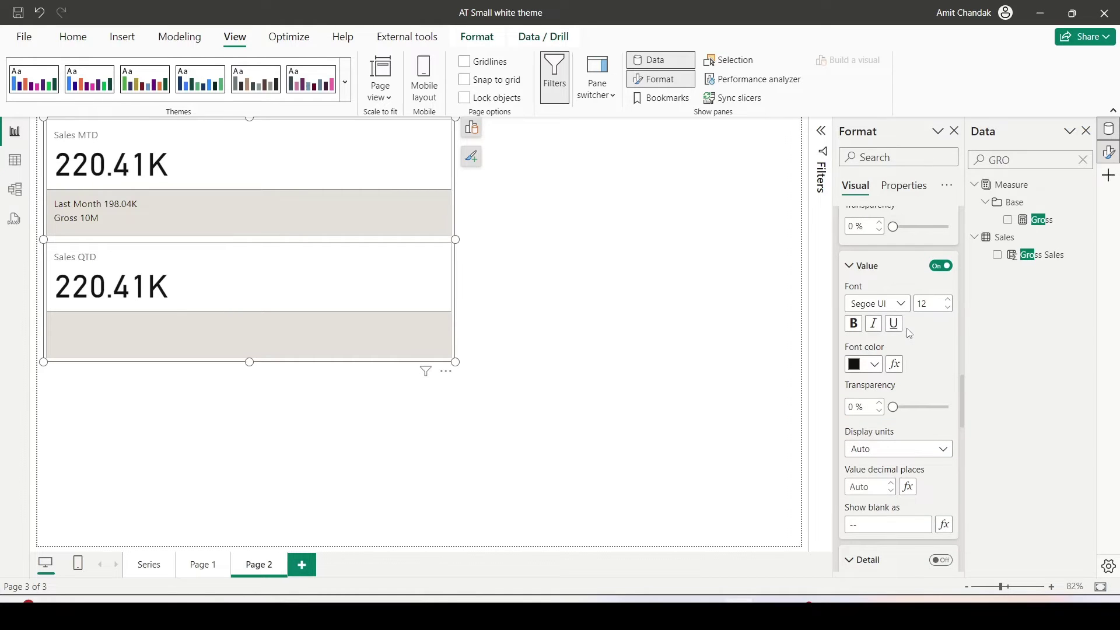
{"action": "scroll", "coordinate": [912, 366], "scroll_direction": "up", "scroll_amount": 4}
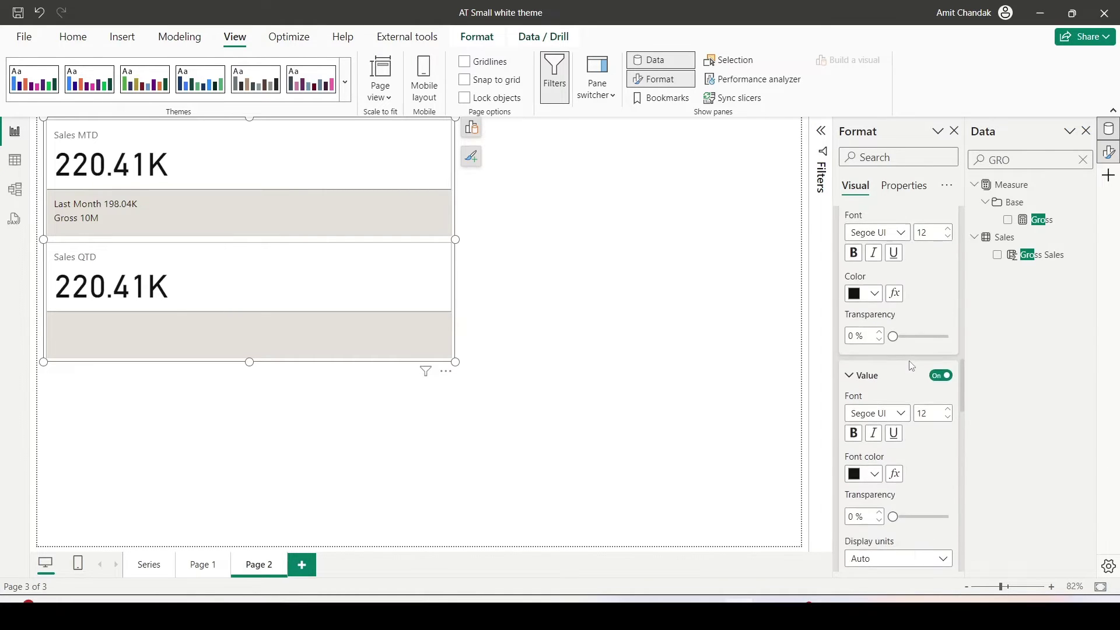
{"action": "scroll", "coordinate": [912, 366], "scroll_direction": "up", "scroll_amount": 6}
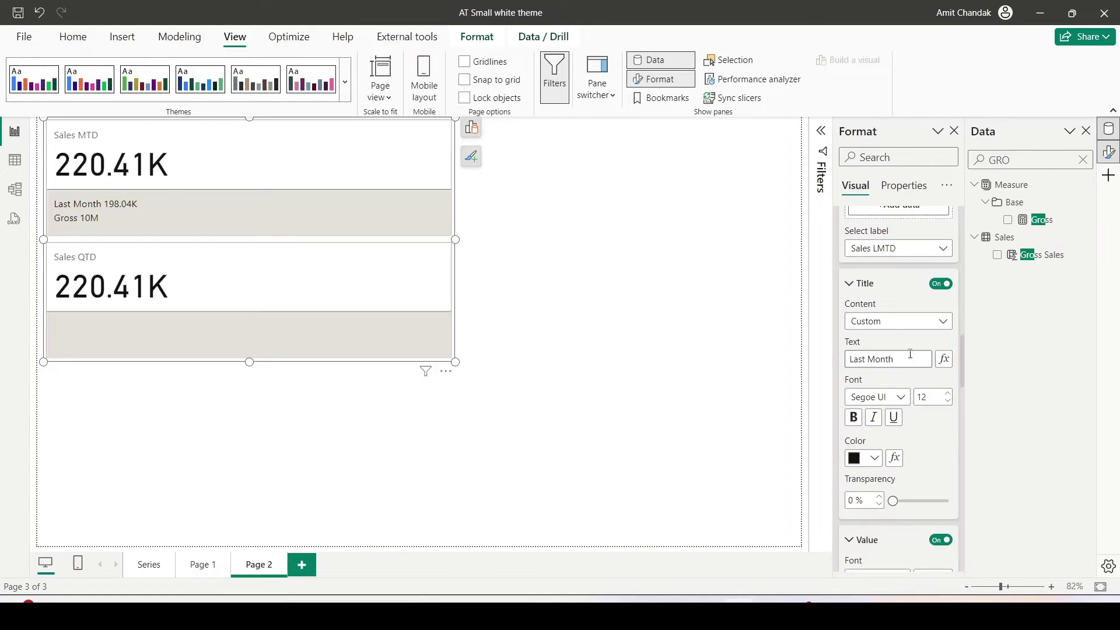
Set the Gross label's display units to None so it shows 10,278,808, then view the Gross formula
{"action": "left_click", "coordinate": [895, 254]}
{"action": "left_click", "coordinate": [883, 302]}
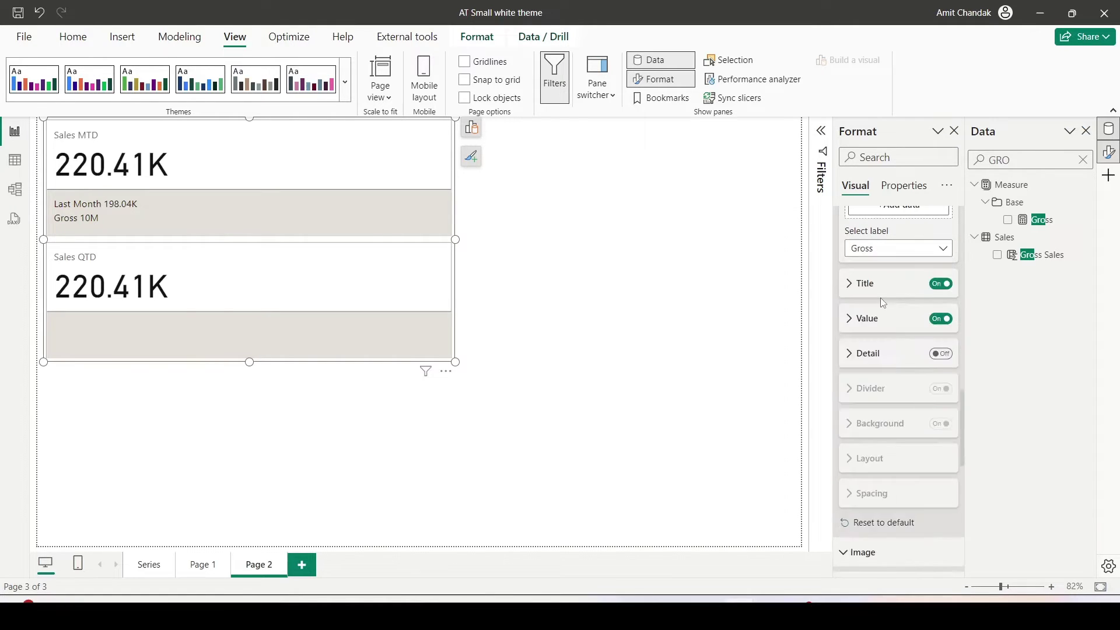
{"action": "left_click", "coordinate": [849, 320]}
{"action": "scroll", "coordinate": [874, 399], "scroll_direction": "down", "scroll_amount": 4}
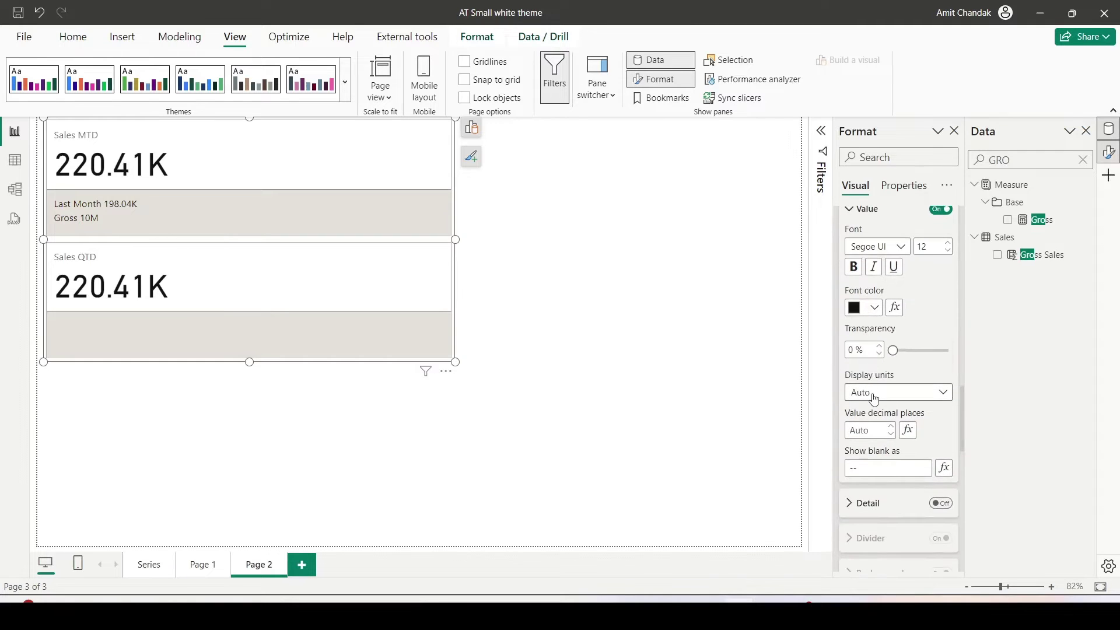
{"action": "left_click", "coordinate": [873, 396]}
{"action": "left_click", "coordinate": [869, 427]}
{"action": "left_click", "coordinate": [1041, 222]}
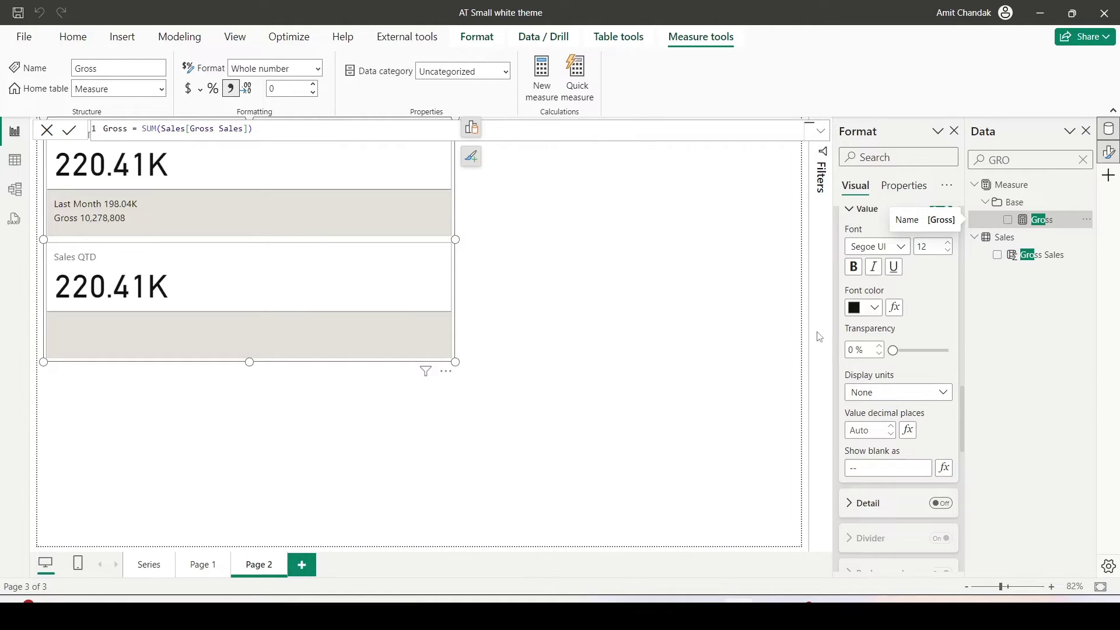
Turn on detail text for the Gross reference label
{"action": "left_click", "coordinate": [940, 505]}
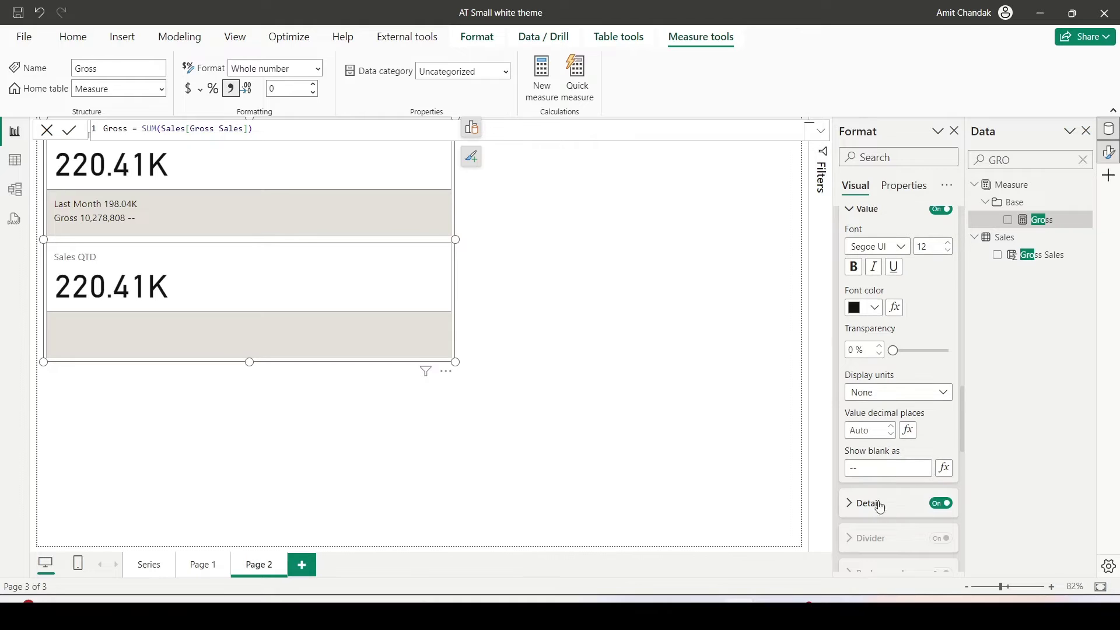
{"action": "scroll", "coordinate": [907, 327], "scroll_direction": "up", "scroll_amount": 1}
{"action": "scroll", "coordinate": [908, 290], "scroll_direction": "up", "scroll_amount": 4}
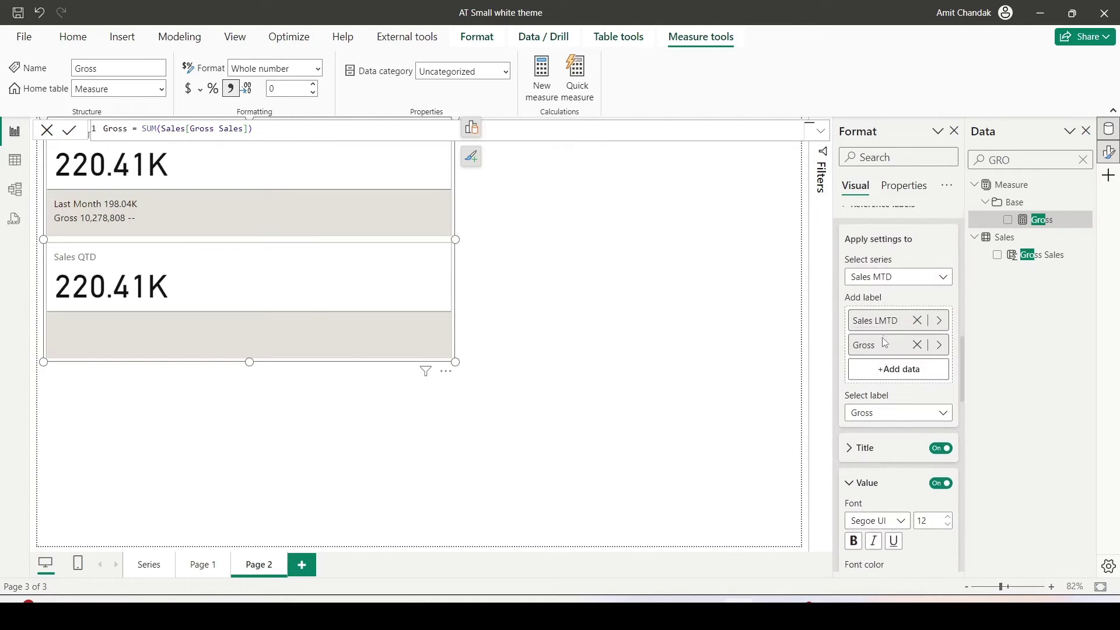
{"action": "scroll", "coordinate": [880, 377], "scroll_direction": "down", "scroll_amount": 1}
Turn the Gross reference label's detail back off
{"action": "left_click", "coordinate": [881, 359]}
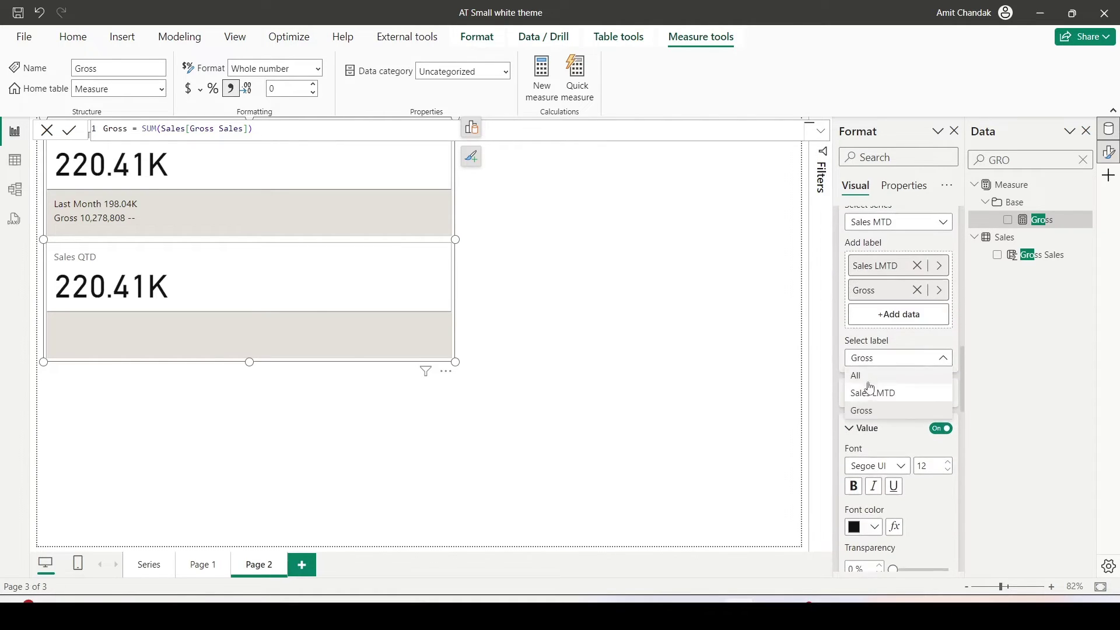
{"action": "left_click", "coordinate": [868, 390]}
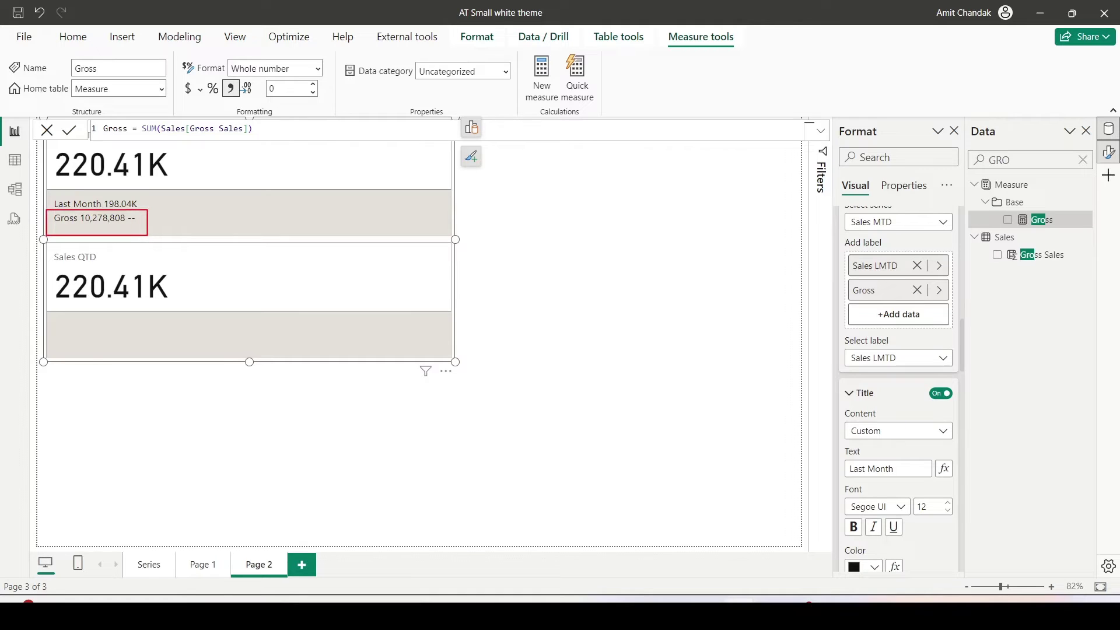
{"action": "left_click", "coordinate": [883, 358]}
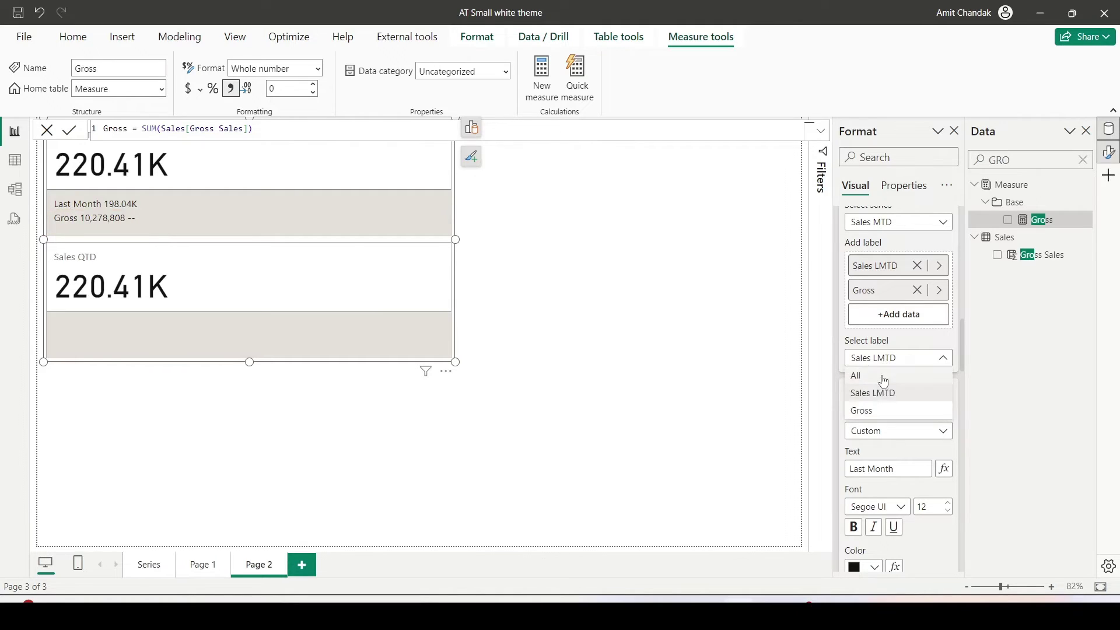
{"action": "left_click", "coordinate": [879, 410]}
{"action": "scroll", "coordinate": [887, 379], "scroll_direction": "down", "scroll_amount": 3}
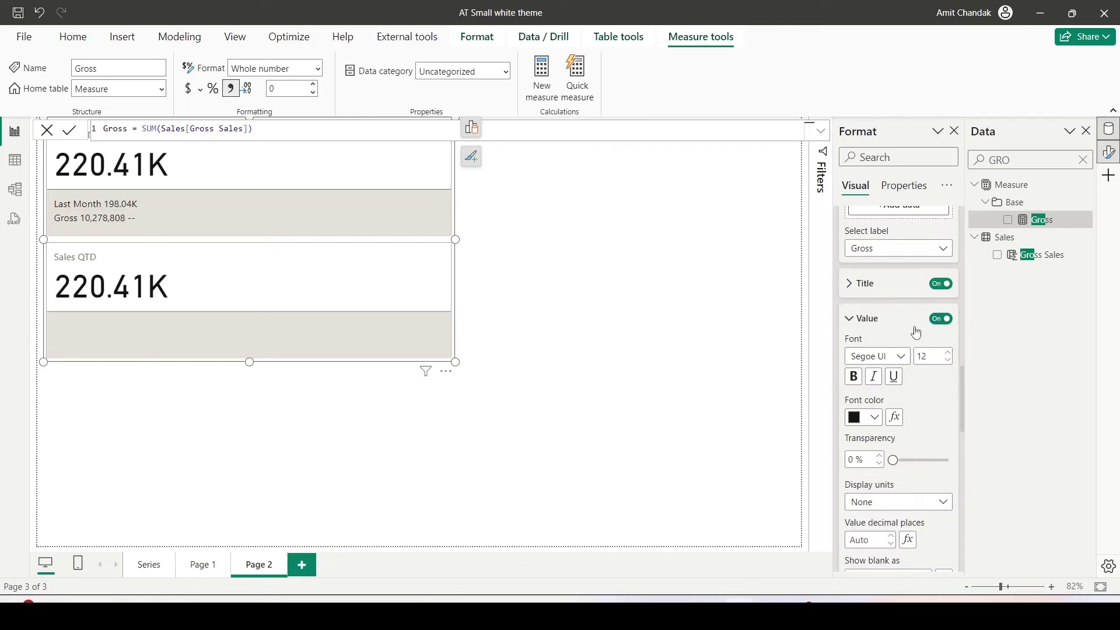
{"action": "scroll", "coordinate": [919, 341], "scroll_direction": "down", "scroll_amount": 3}
{"action": "scroll", "coordinate": [920, 343], "scroll_direction": "up", "scroll_amount": 3}
{"action": "left_click", "coordinate": [868, 264]}
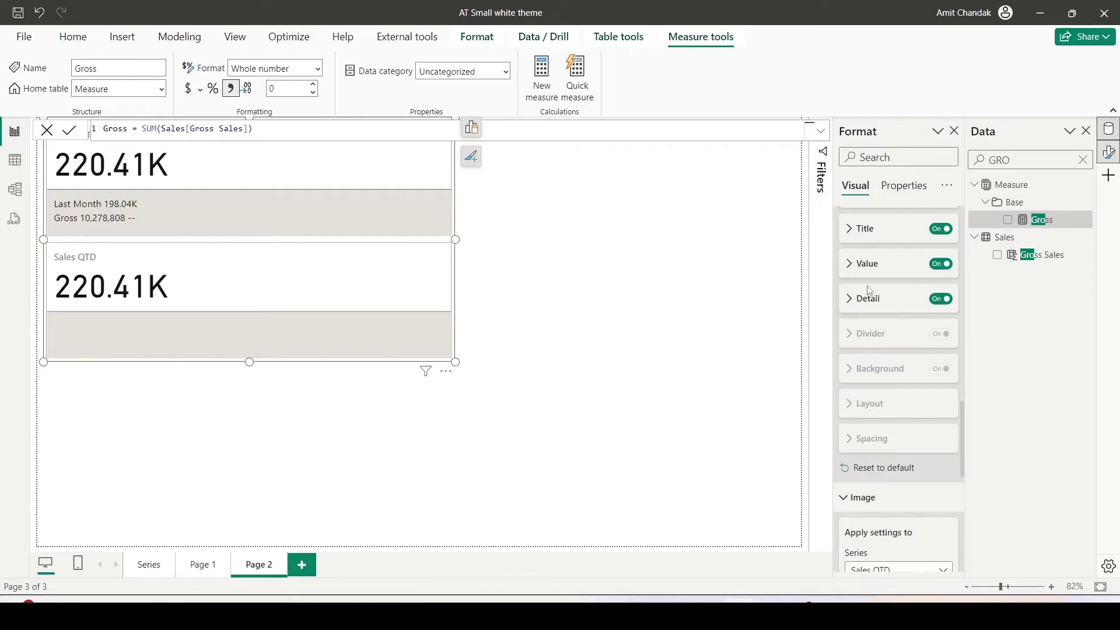
{"action": "left_click", "coordinate": [941, 299]}
Select the Sales LMTD label and switch its Detail on, showing '--'
{"action": "scroll", "coordinate": [880, 298], "scroll_direction": "up", "scroll_amount": 5}
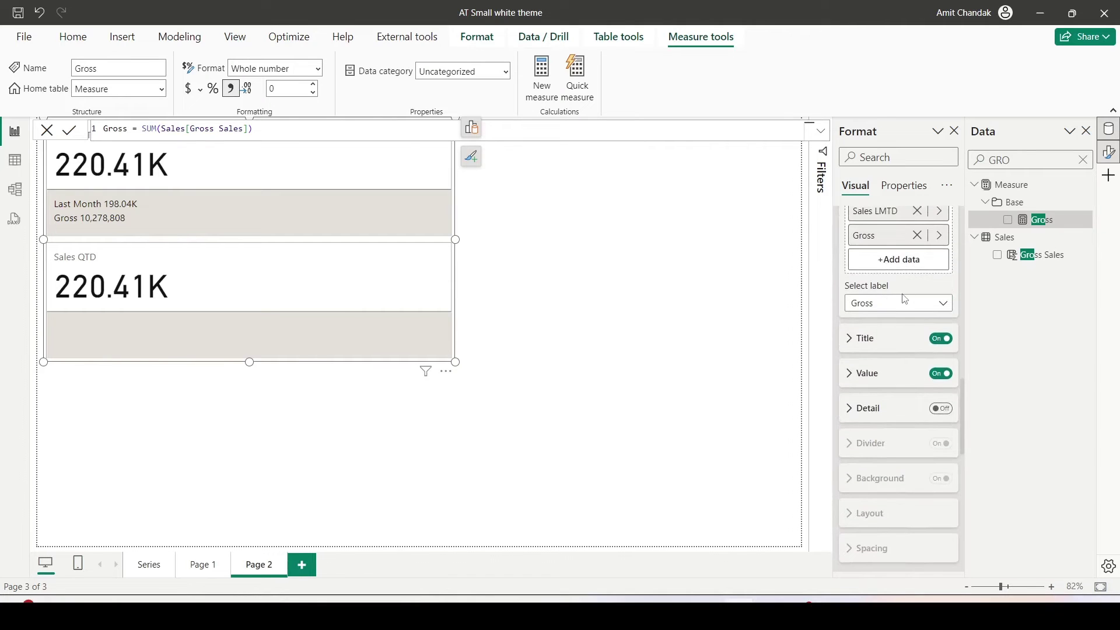
{"action": "left_click", "coordinate": [888, 357]}
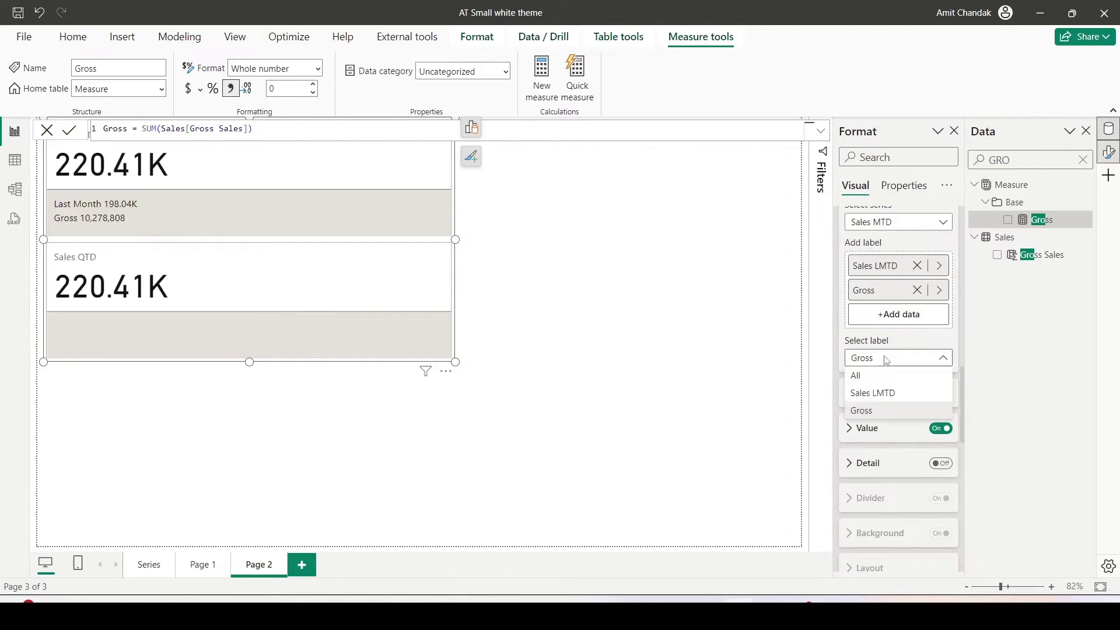
{"action": "left_click", "coordinate": [877, 393]}
{"action": "scroll", "coordinate": [886, 327], "scroll_direction": "down", "scroll_amount": 5}
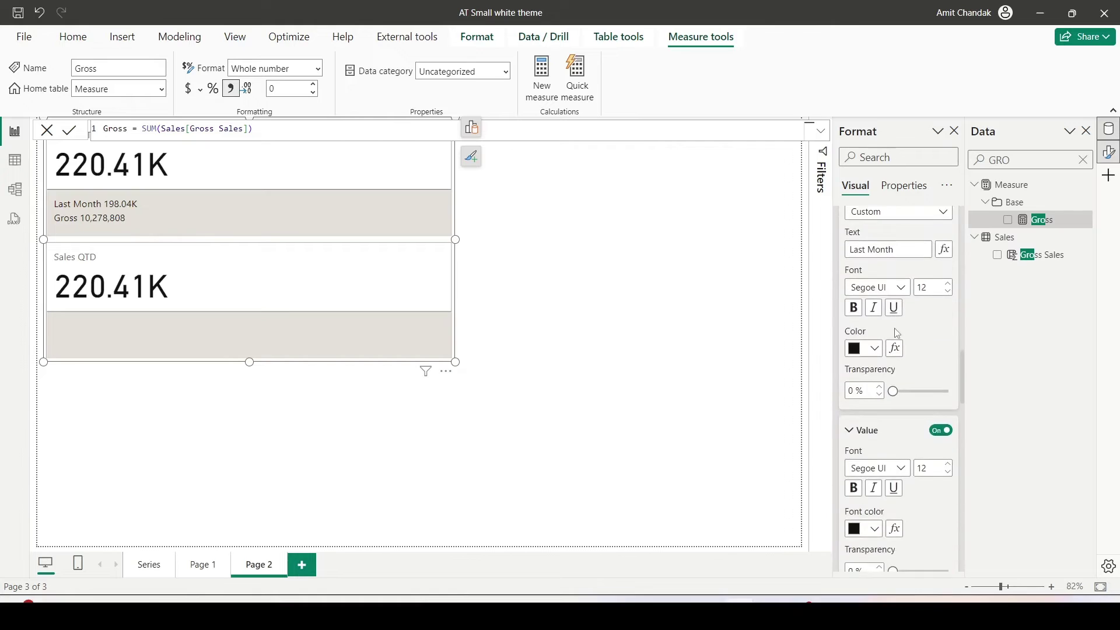
{"action": "scroll", "coordinate": [884, 321], "scroll_direction": "up", "scroll_amount": 5}
{"action": "left_click", "coordinate": [852, 284]}
{"action": "left_click", "coordinate": [858, 318]}
{"action": "scroll", "coordinate": [872, 303], "scroll_direction": "down", "scroll_amount": 2}
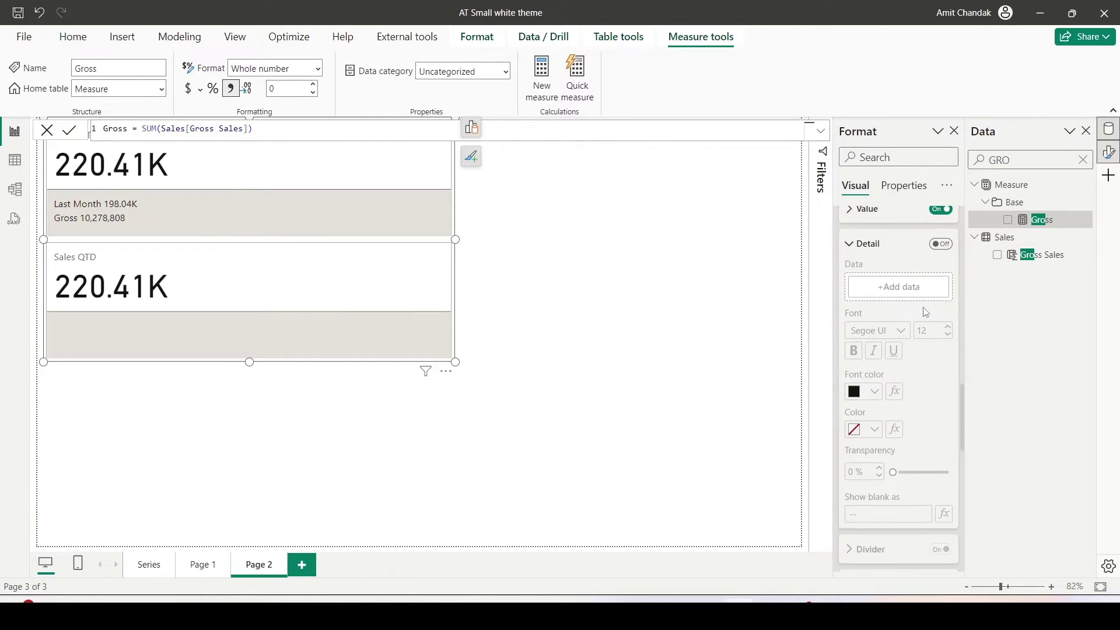
{"action": "left_click", "coordinate": [940, 245]}
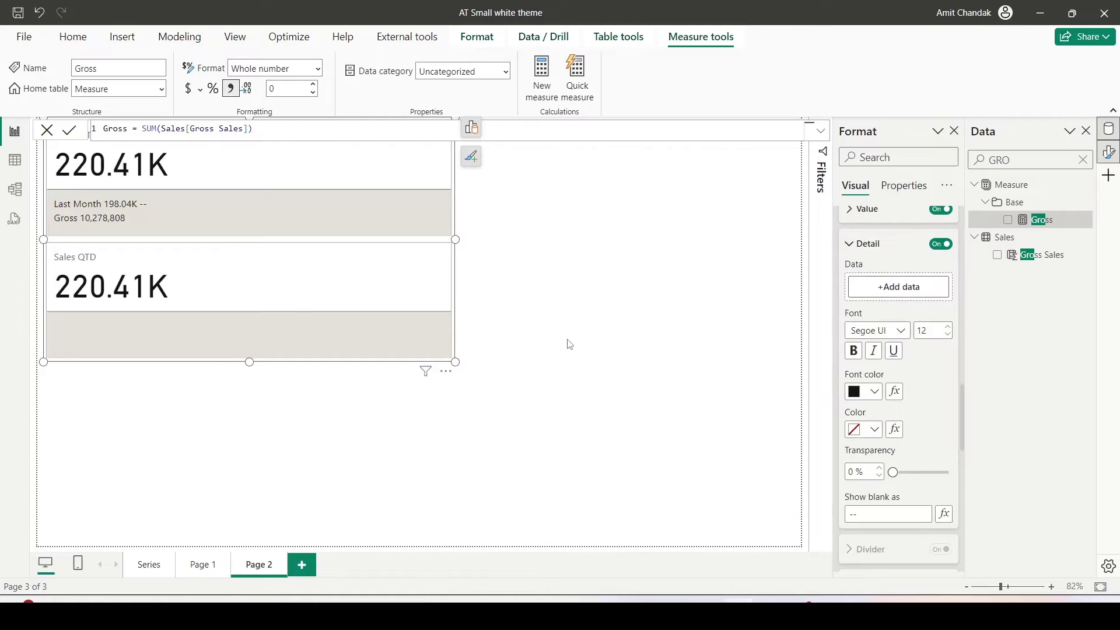
Search the Data pane for MOM and inspect the MOM measure's dynamic format string
{"action": "double_click", "coordinate": [1001, 161]}
{"action": "type", "text": "MOM"}
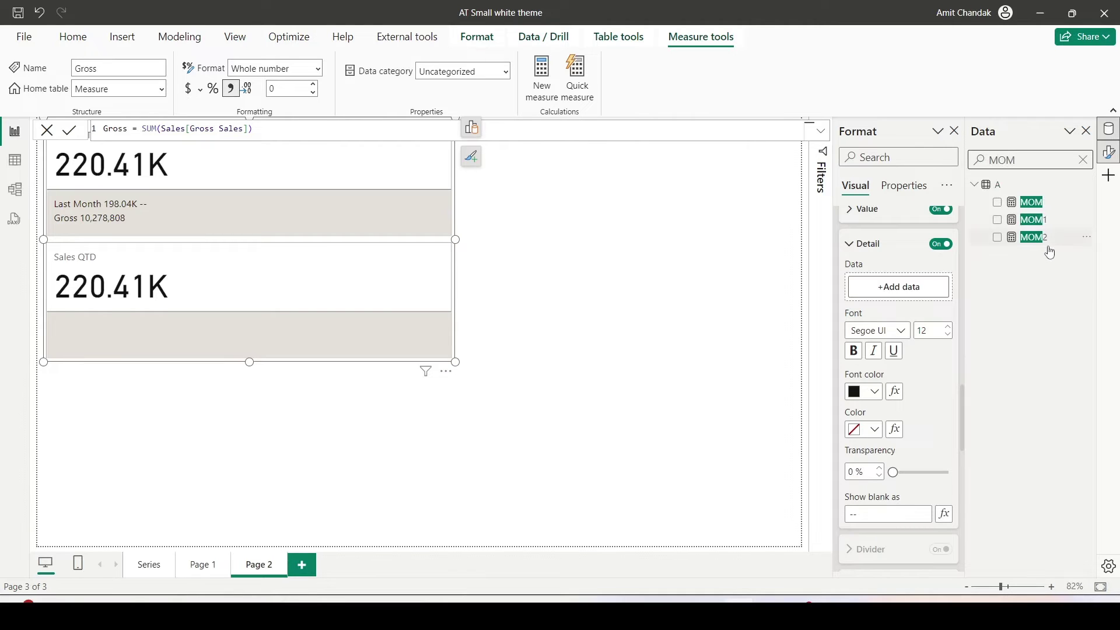
{"action": "left_click", "coordinate": [1035, 222]}
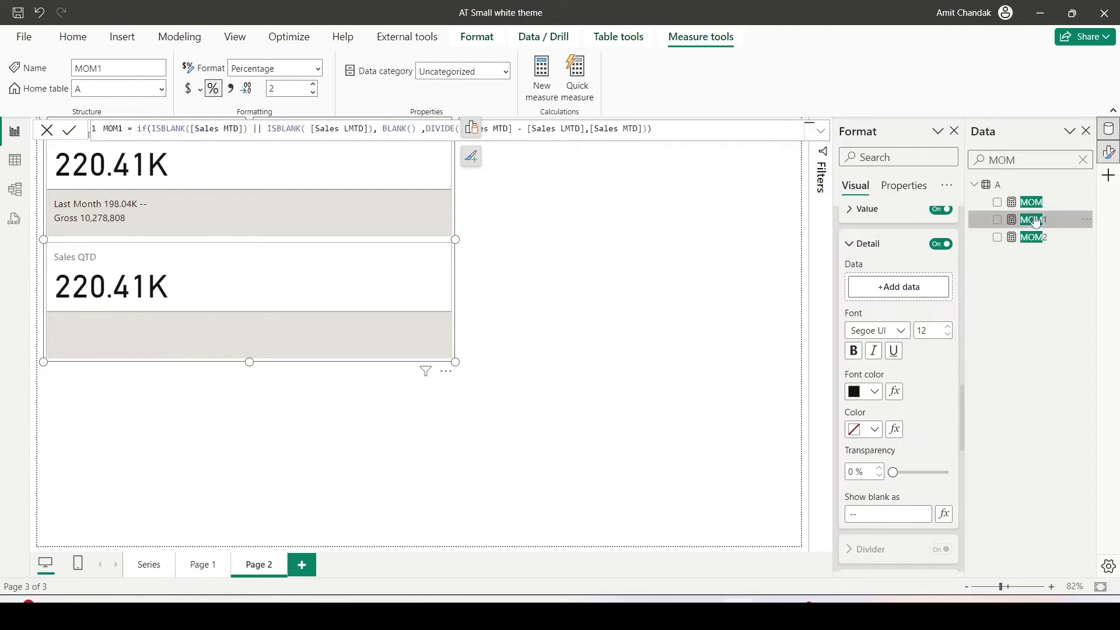
{"action": "left_click", "coordinate": [1036, 204]}
{"action": "left_click", "coordinate": [76, 133]}
{"action": "left_click", "coordinate": [71, 169]}
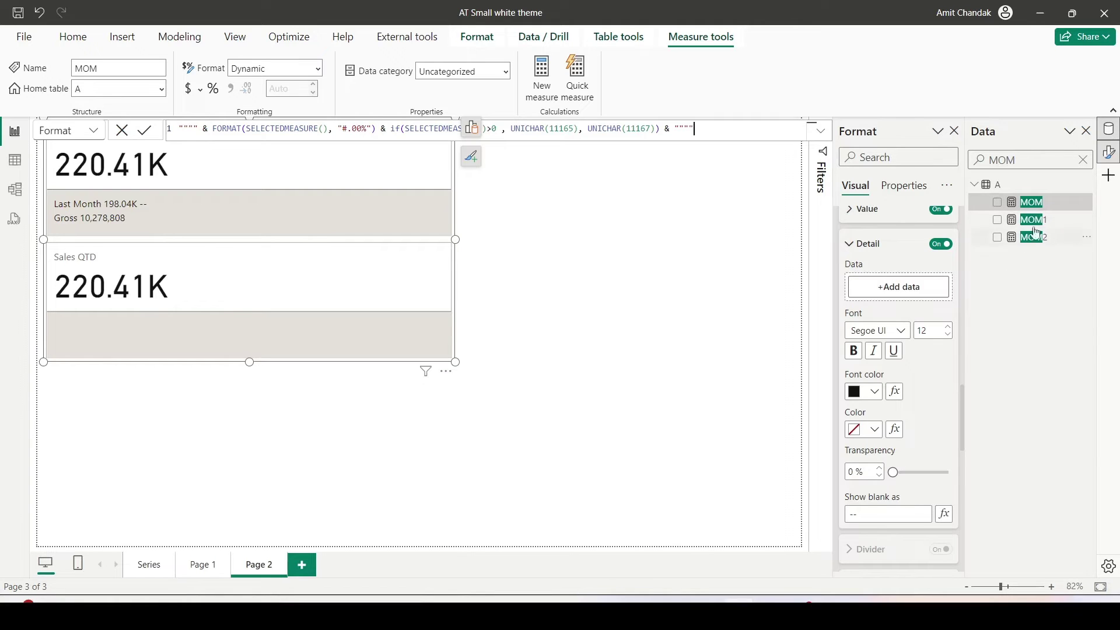
Add MOM as a reference label for Sales MTD and enlarge the card to fit it
{"action": "left_click_drag", "start_coordinate": [1031, 202], "coordinate": [899, 288]}
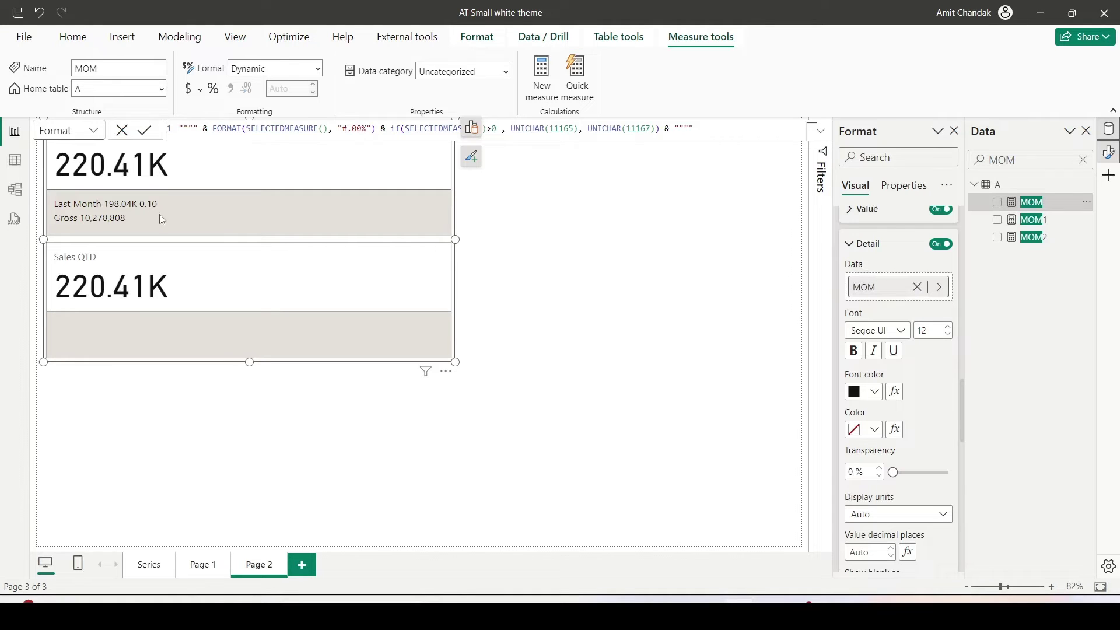
{"action": "scroll", "coordinate": [899, 350], "scroll_direction": "up", "scroll_amount": 5}
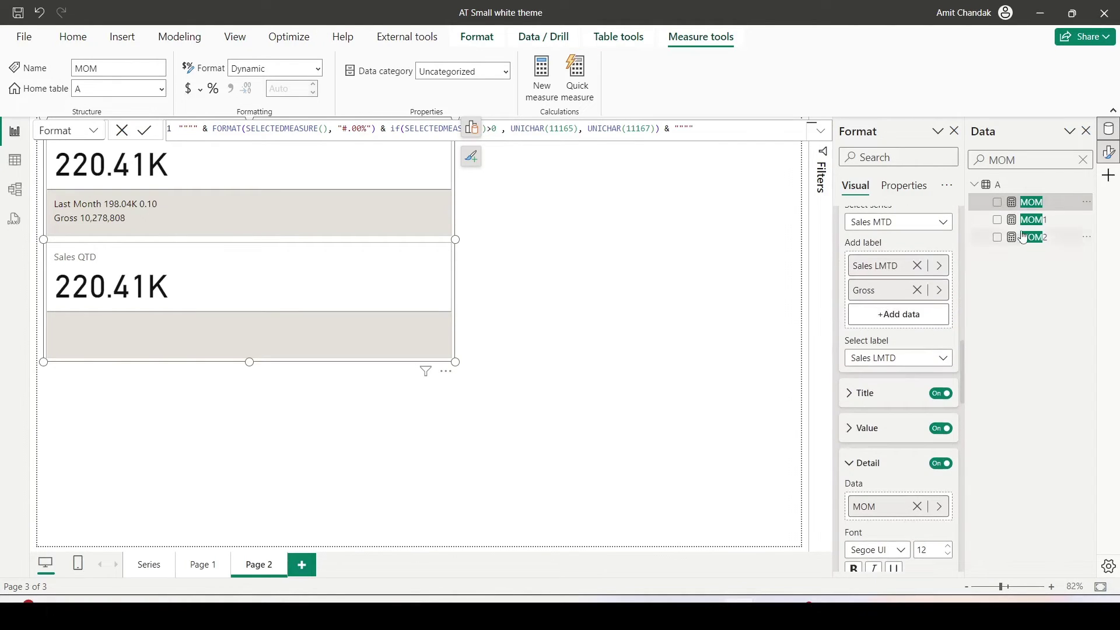
{"action": "left_click_drag", "start_coordinate": [1032, 219], "coordinate": [908, 318]}
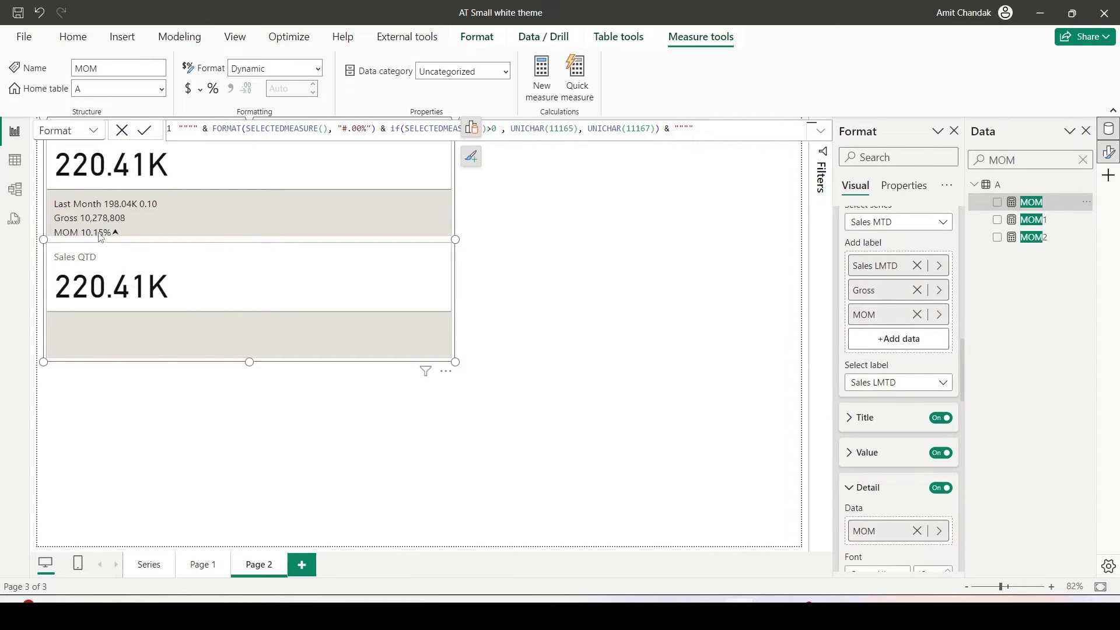
{"action": "left_click_drag", "start_coordinate": [249, 362], "coordinate": [250, 371]}
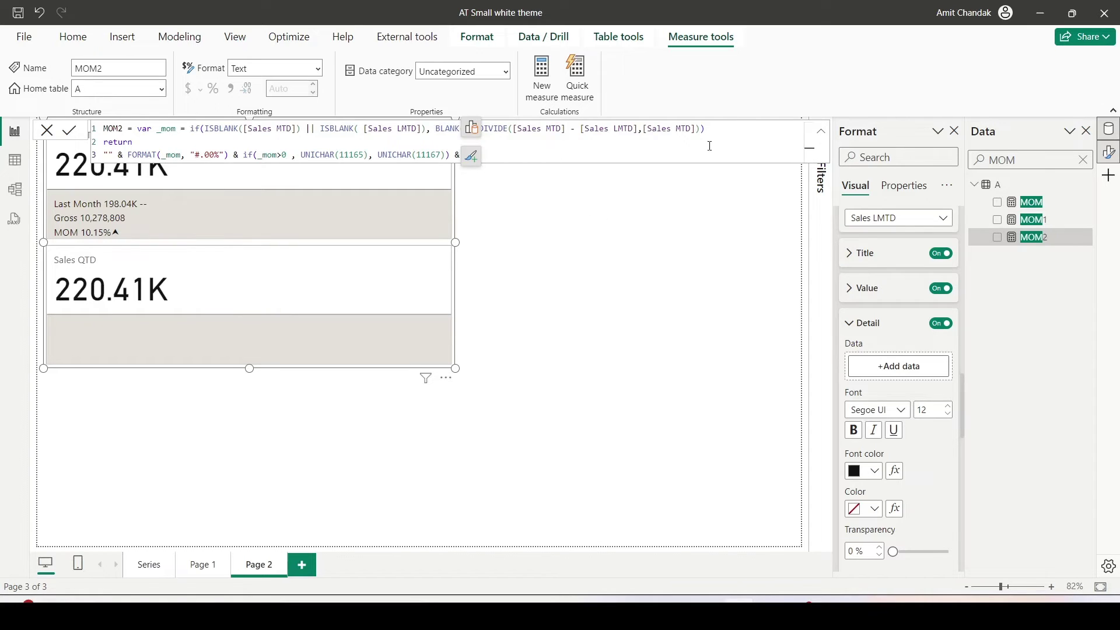
In MOM2, insert & " " between the "#.00%" FORMAT part and the UNICHAR arrow IF
{"action": "left_click", "coordinate": [496, 315]}
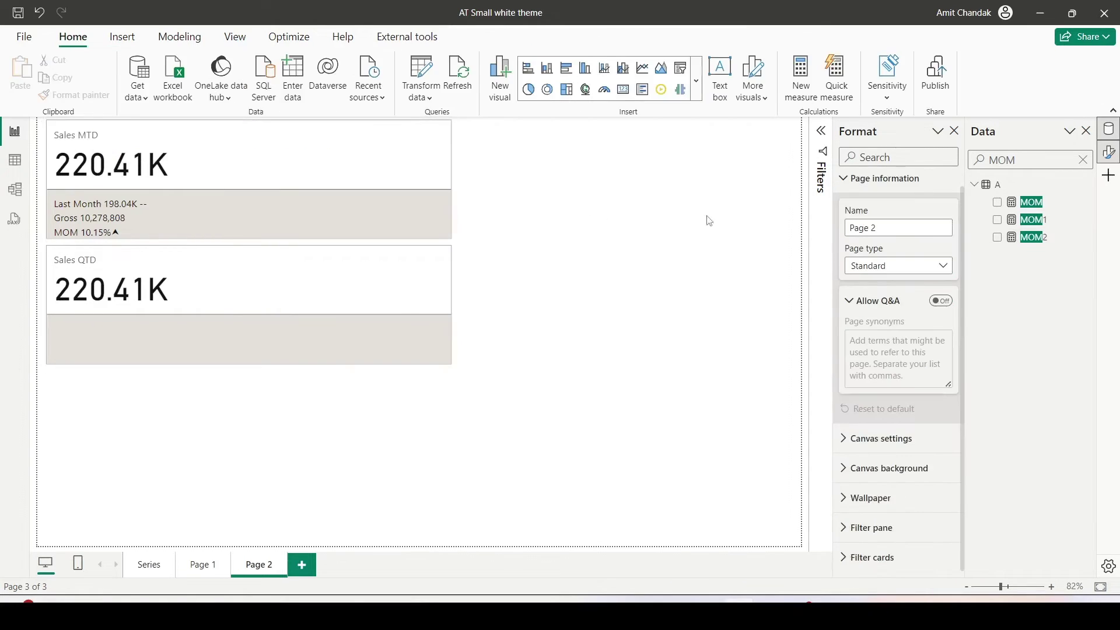
{"action": "left_click", "coordinate": [1041, 239]}
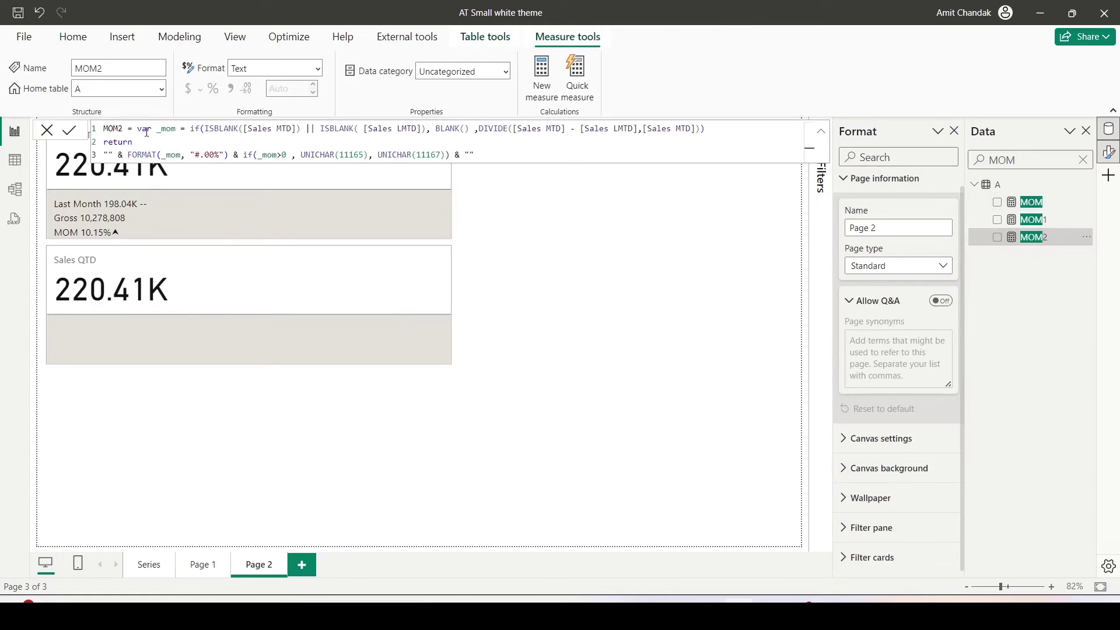
{"action": "left_click_drag", "start_coordinate": [180, 129], "coordinate": [373, 131]}
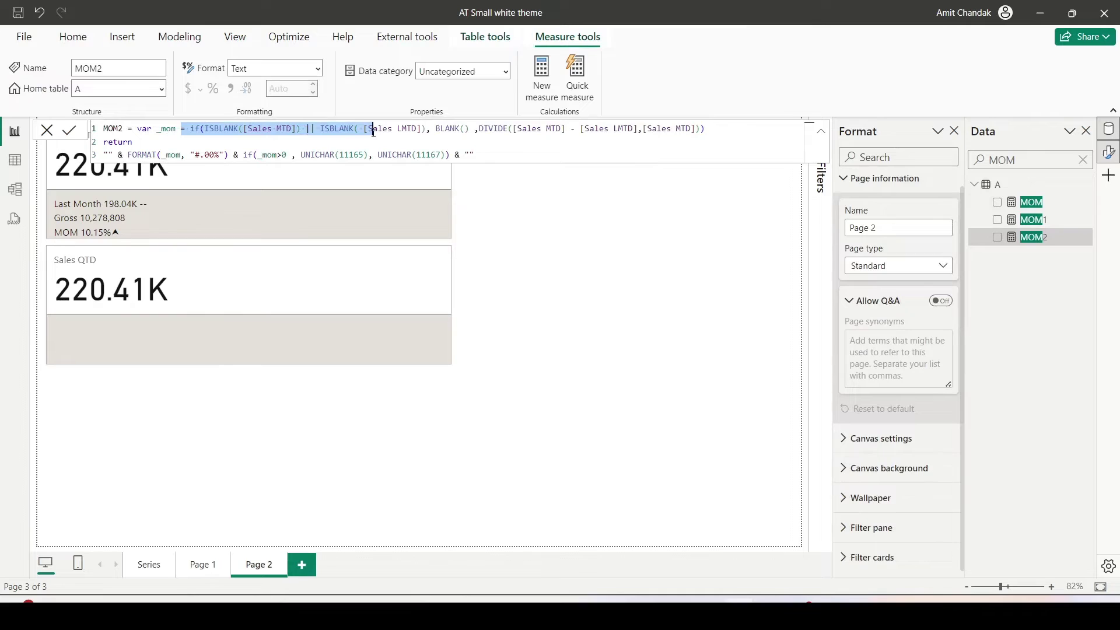
{"action": "left_click_drag", "start_coordinate": [375, 132], "coordinate": [427, 129]}
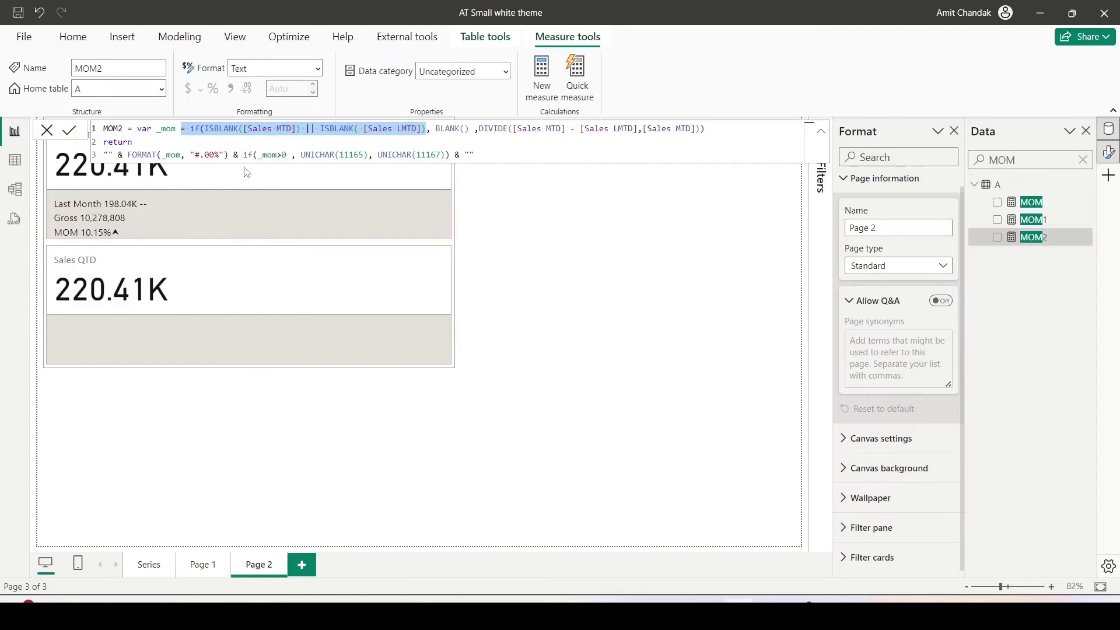
{"action": "left_click_drag", "start_coordinate": [127, 155], "coordinate": [230, 155]}
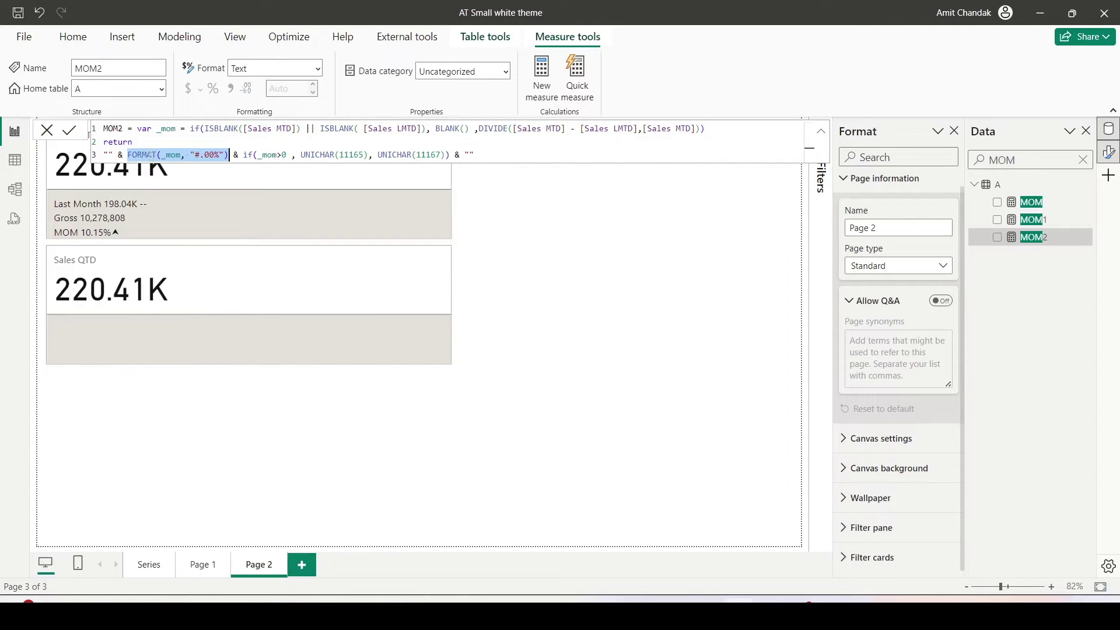
{"action": "double_click", "coordinate": [169, 155]}
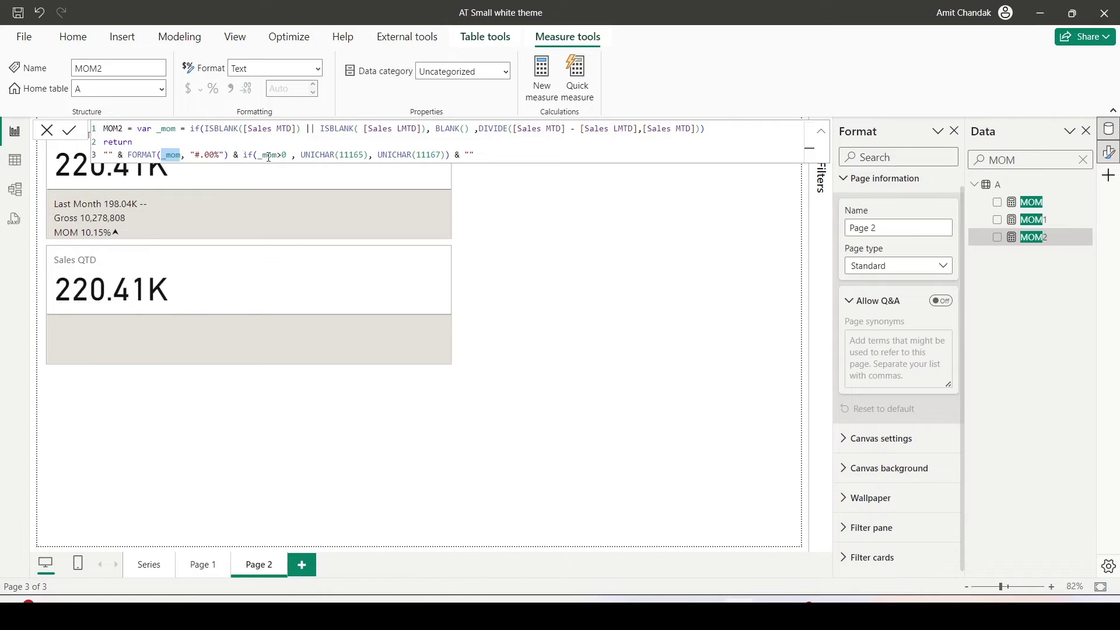
{"action": "left_click_drag", "start_coordinate": [301, 155], "coordinate": [369, 155]}
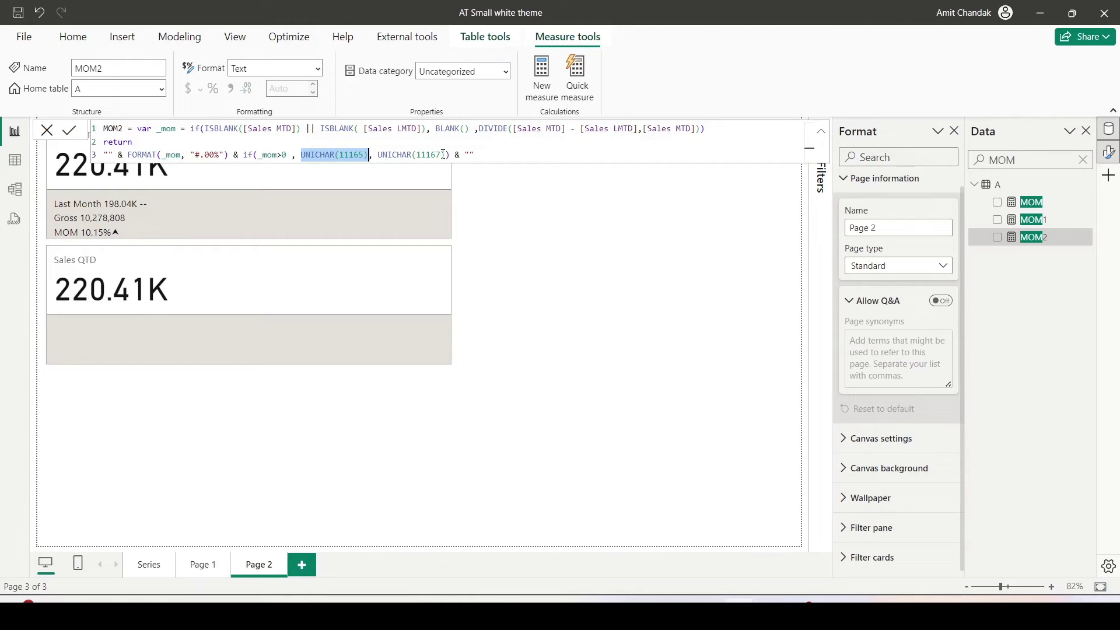
{"action": "left_click", "coordinate": [520, 211]}
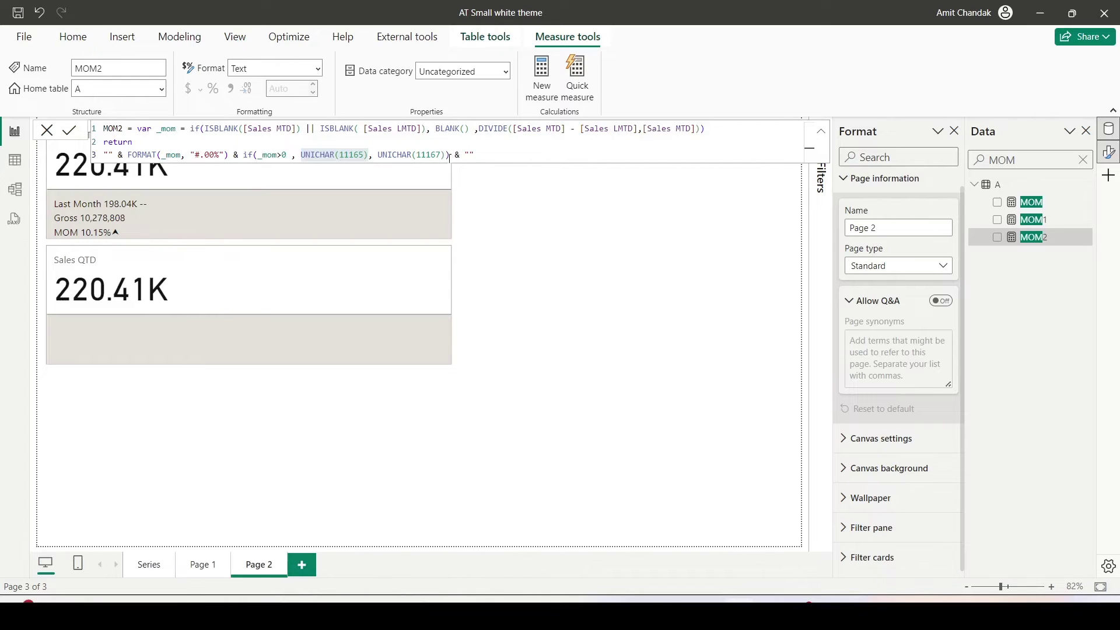
{"action": "left_click", "coordinate": [239, 156]}
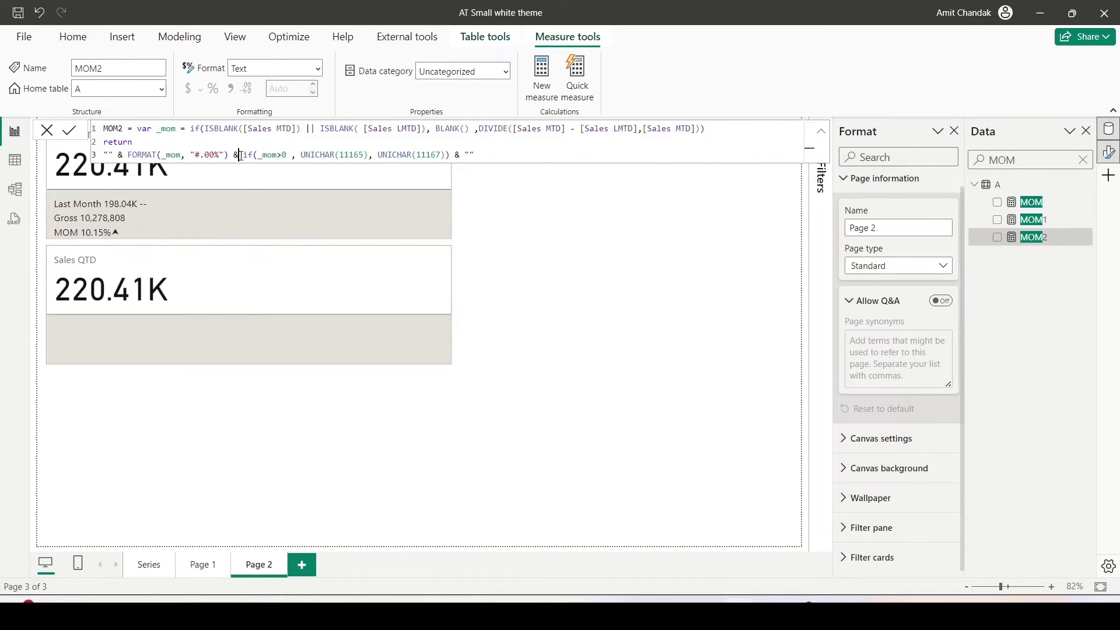
{"action": "type", "text": "& "}
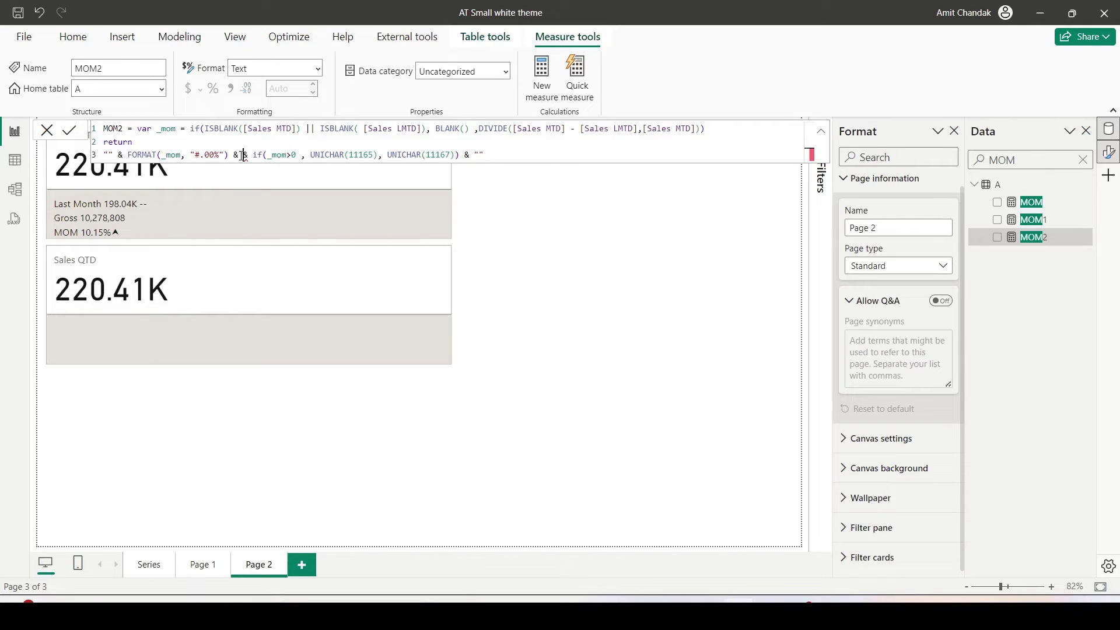
{"action": "type", "text": " \"\""}
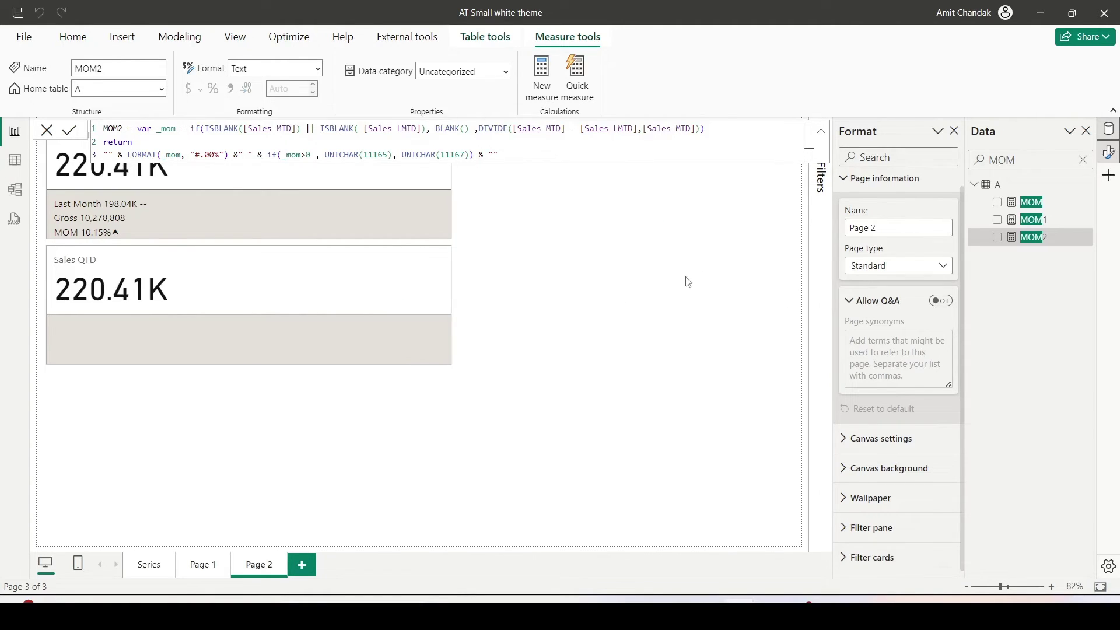
Add MOM2 as the Sales LMTD label's Detail data, reading 198.04K 10.15% ▲
{"action": "left_click", "coordinate": [454, 244]}
{"action": "scroll", "coordinate": [897, 349], "scroll_direction": "down", "scroll_amount": 5}
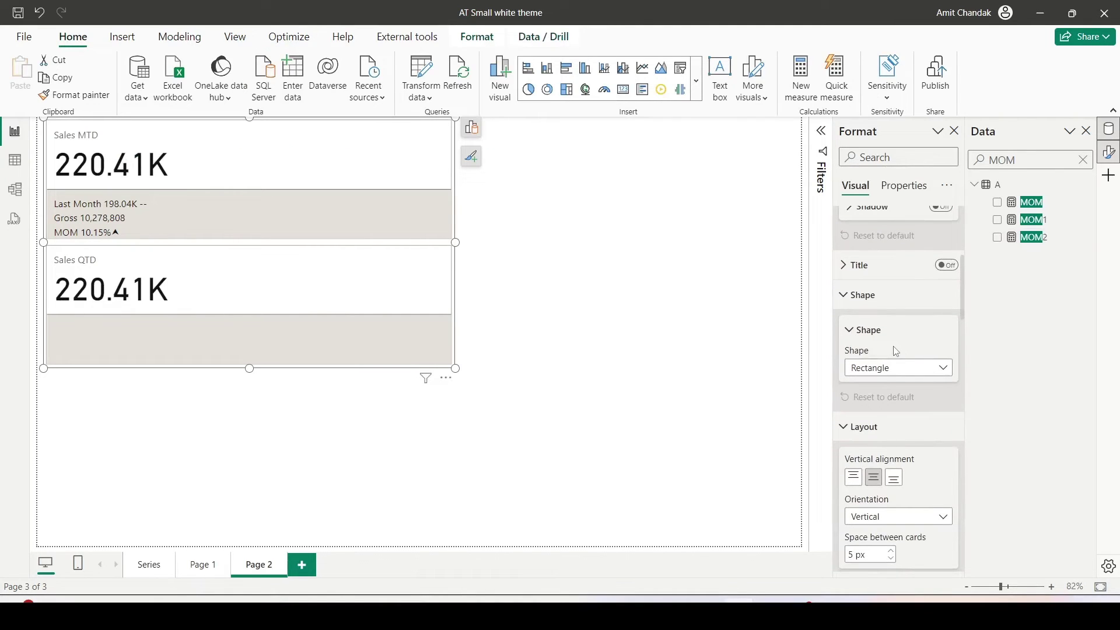
{"action": "scroll", "coordinate": [896, 351], "scroll_direction": "down", "scroll_amount": 7}
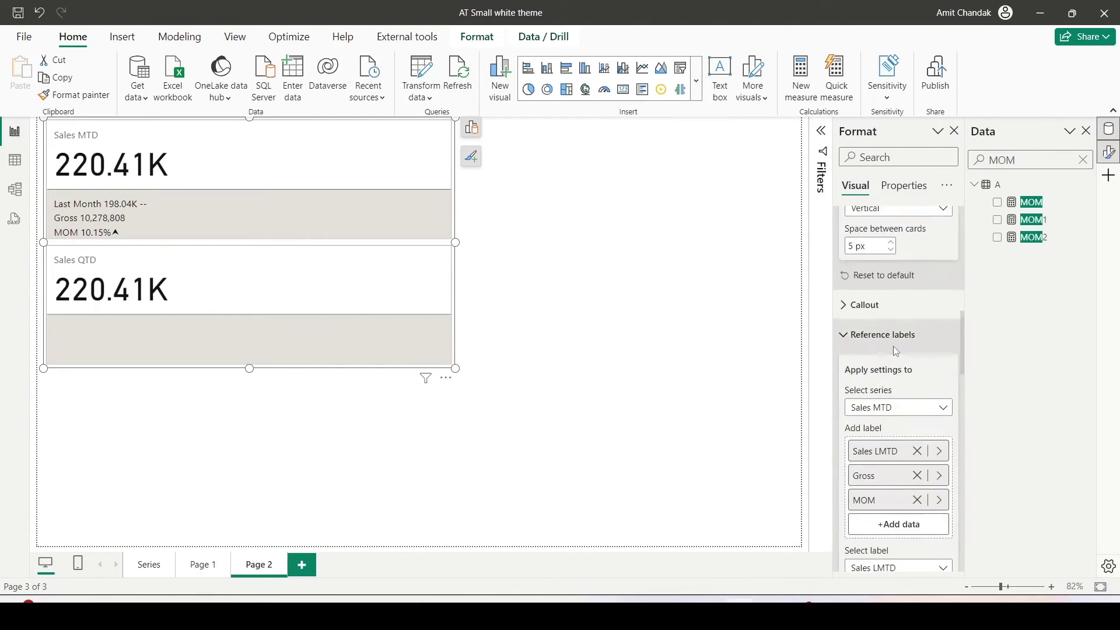
{"action": "scroll", "coordinate": [896, 351], "scroll_direction": "down", "scroll_amount": 5}
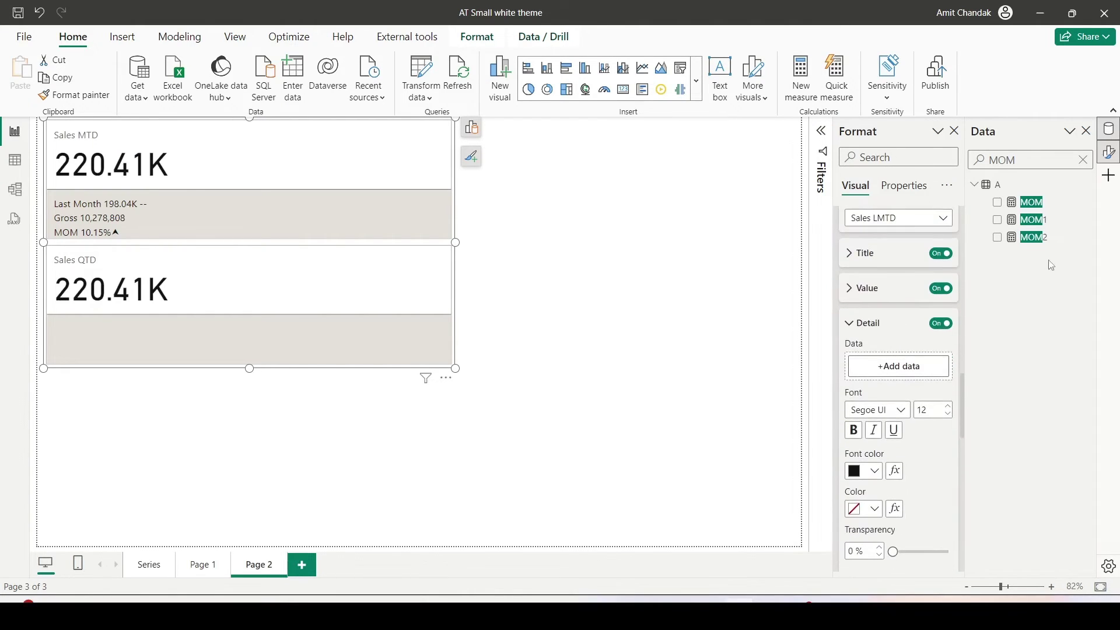
{"action": "left_click_drag", "start_coordinate": [1032, 242], "coordinate": [901, 366]}
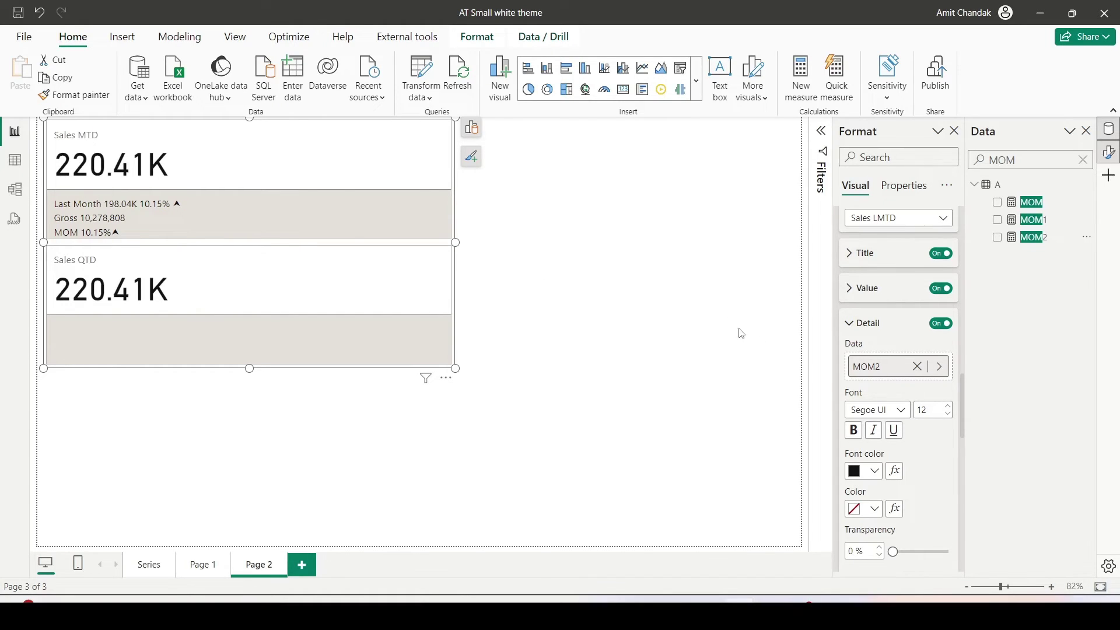
{"action": "scroll", "coordinate": [898, 406], "scroll_direction": "down", "scroll_amount": 2}
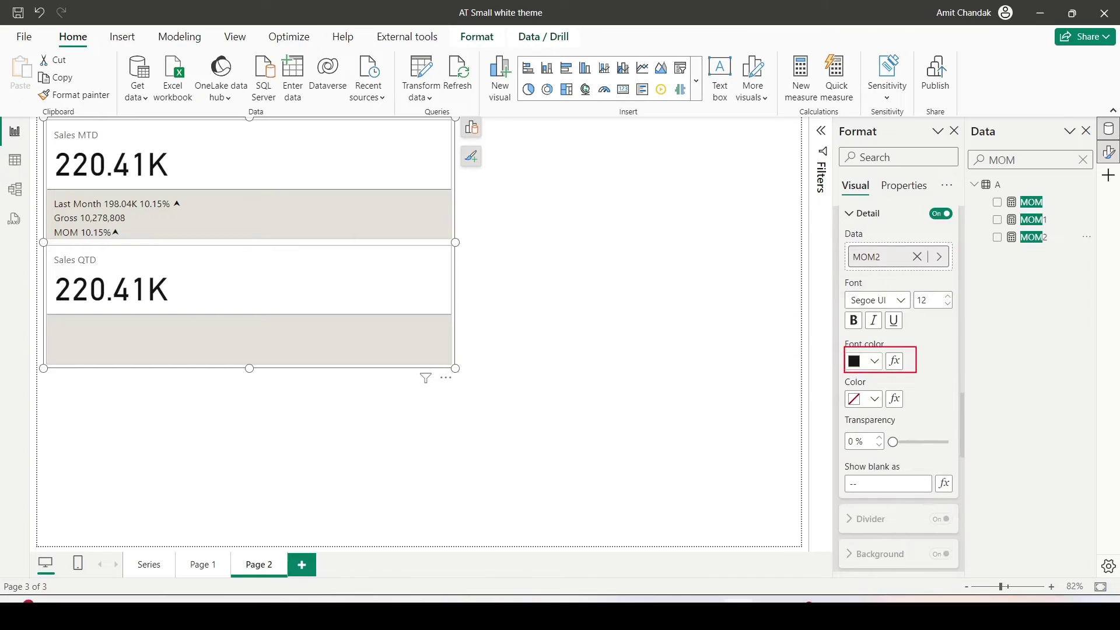
Switch the detail font colour to rule-based formatting driven by the MOM measure
{"action": "left_click", "coordinate": [894, 361]}
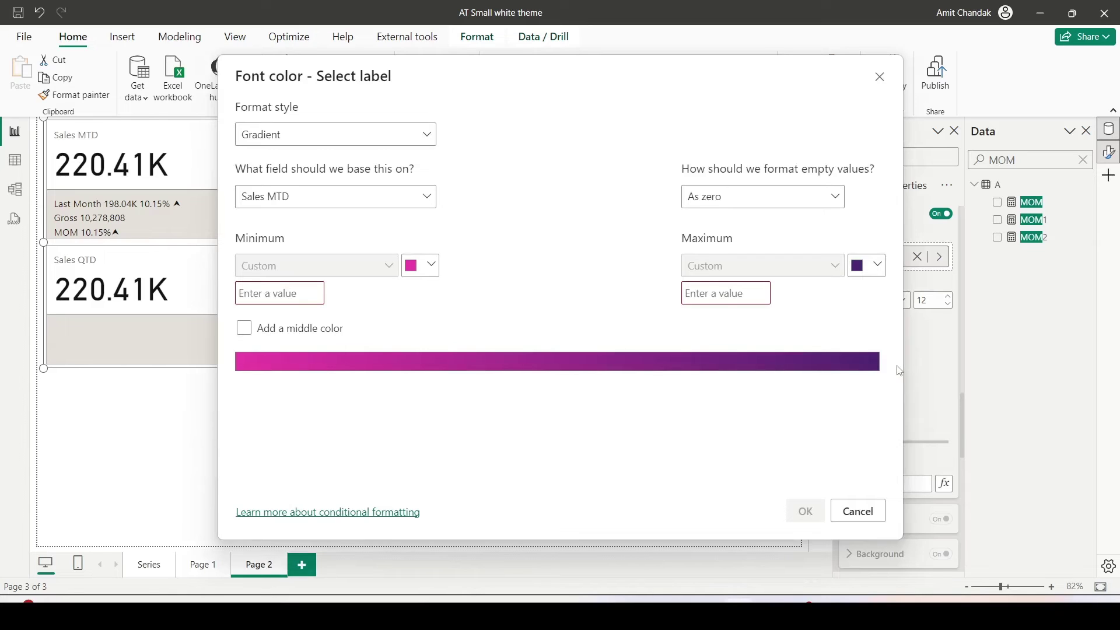
{"action": "left_click", "coordinate": [354, 142]}
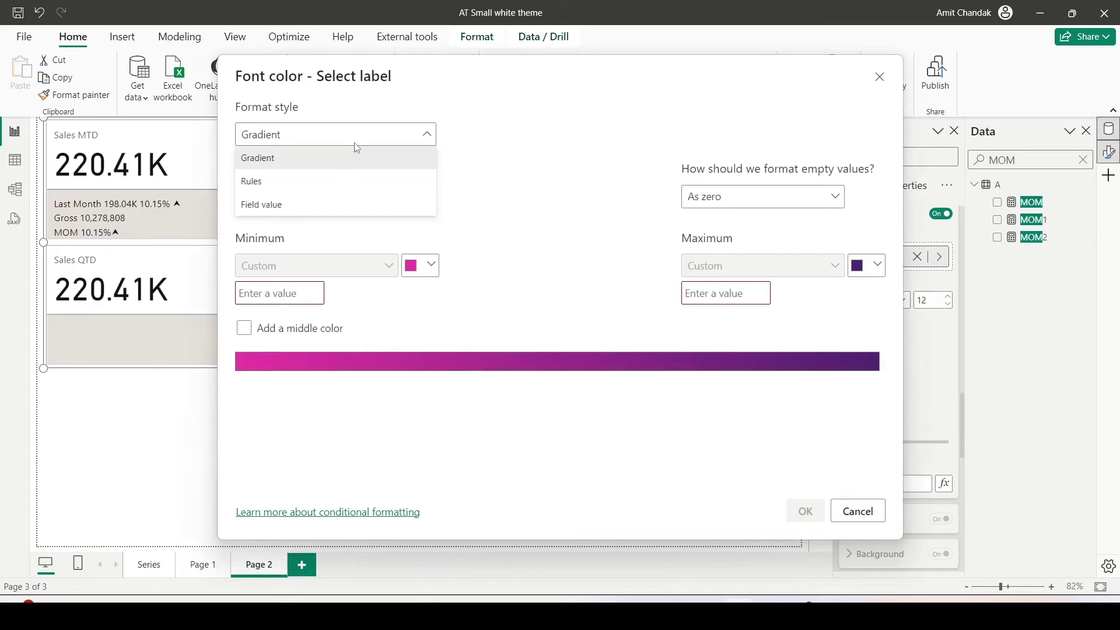
{"action": "left_click", "coordinate": [282, 182]}
{"action": "left_click", "coordinate": [295, 204]}
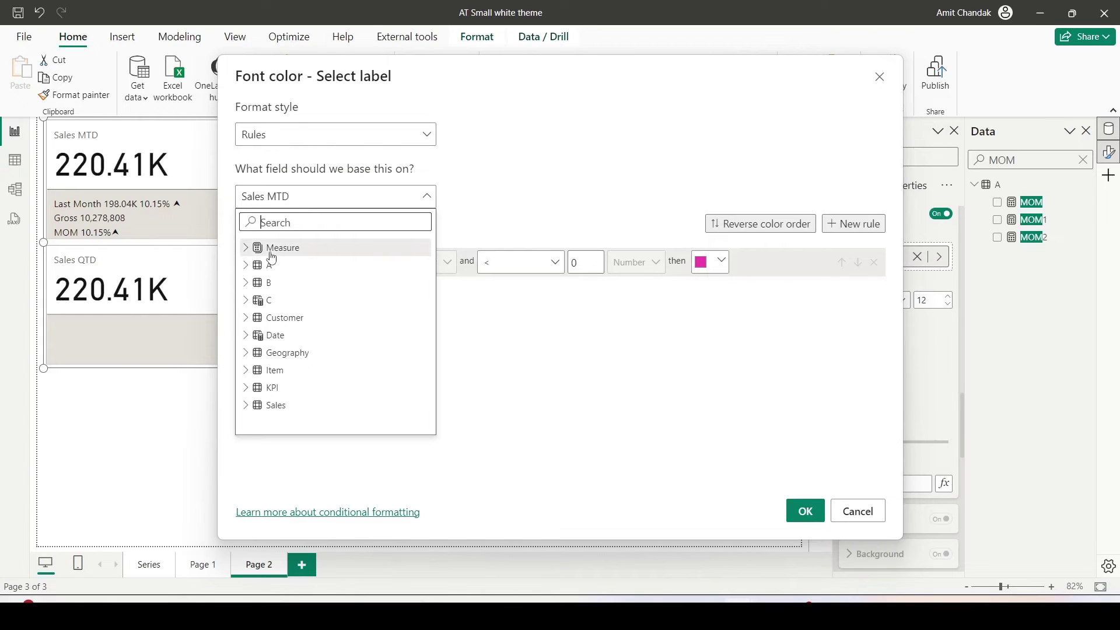
{"action": "left_click", "coordinate": [246, 249]}
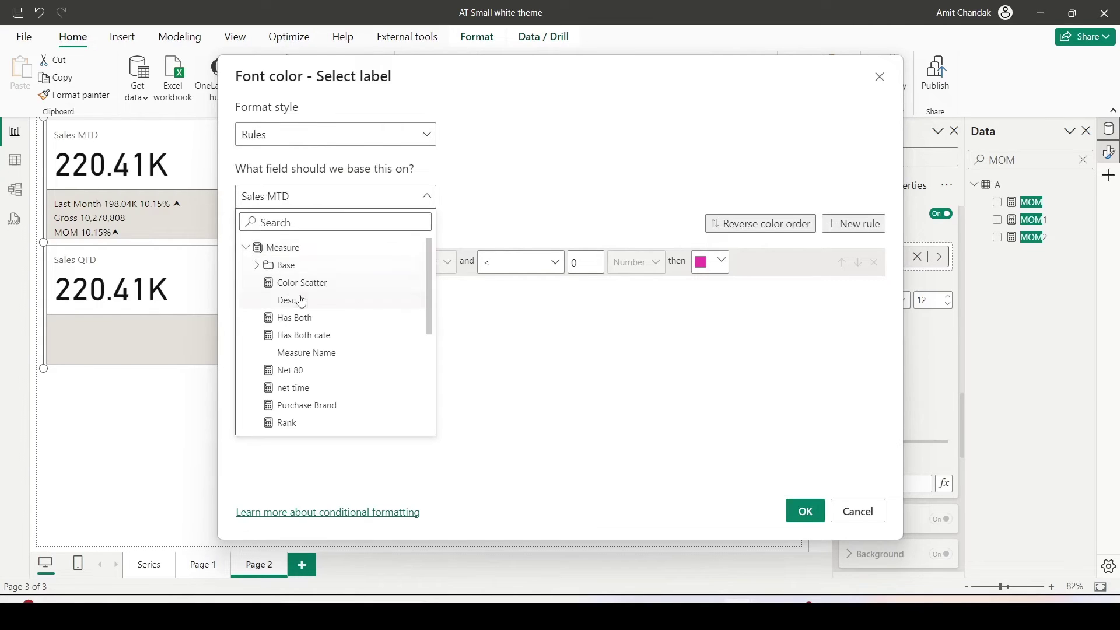
{"action": "scroll", "coordinate": [297, 299], "scroll_direction": "down", "scroll_amount": 1}
{"action": "left_click", "coordinate": [308, 222]}
{"action": "type", "text": "mom"}
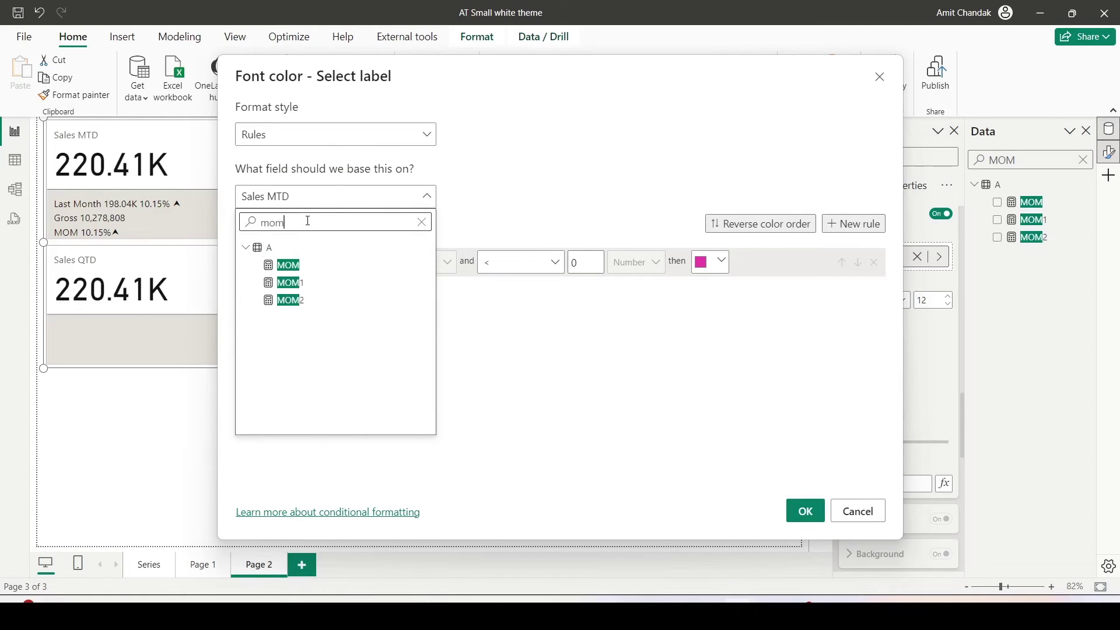
{"action": "left_click", "coordinate": [282, 265]}
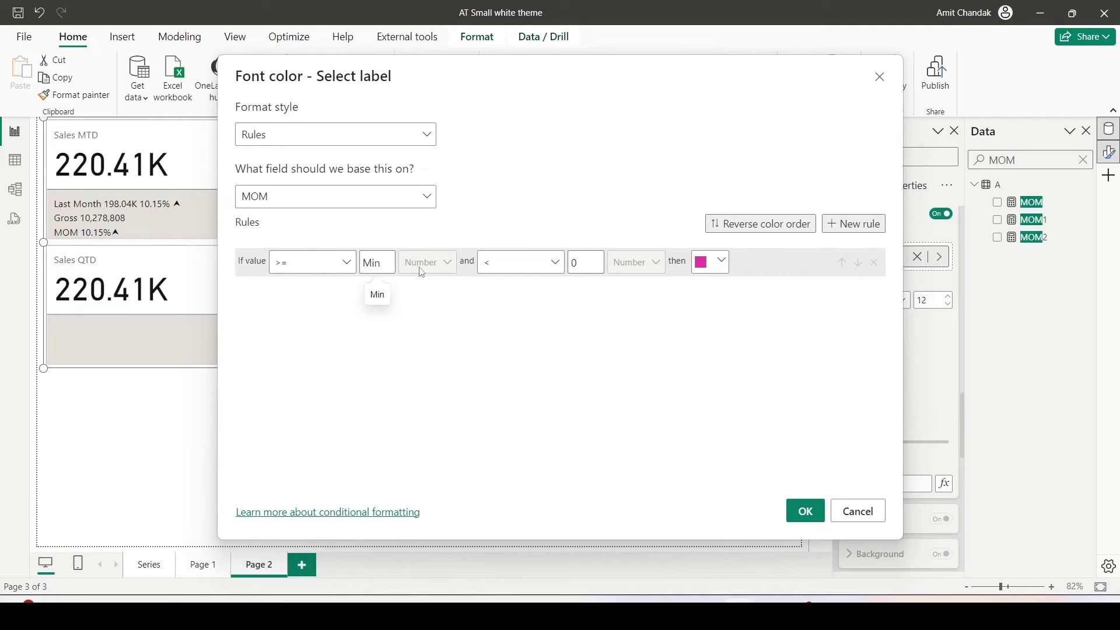
Colour the first rule, values below 0, bright red #F4000C
{"action": "left_click", "coordinate": [722, 262]}
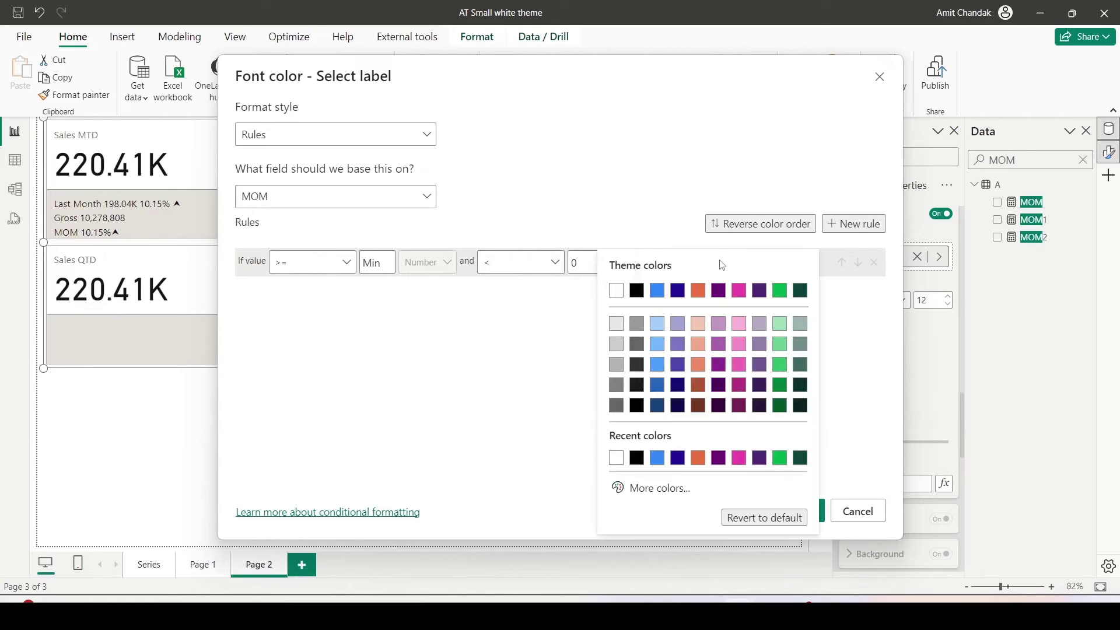
{"action": "left_click", "coordinate": [636, 487]}
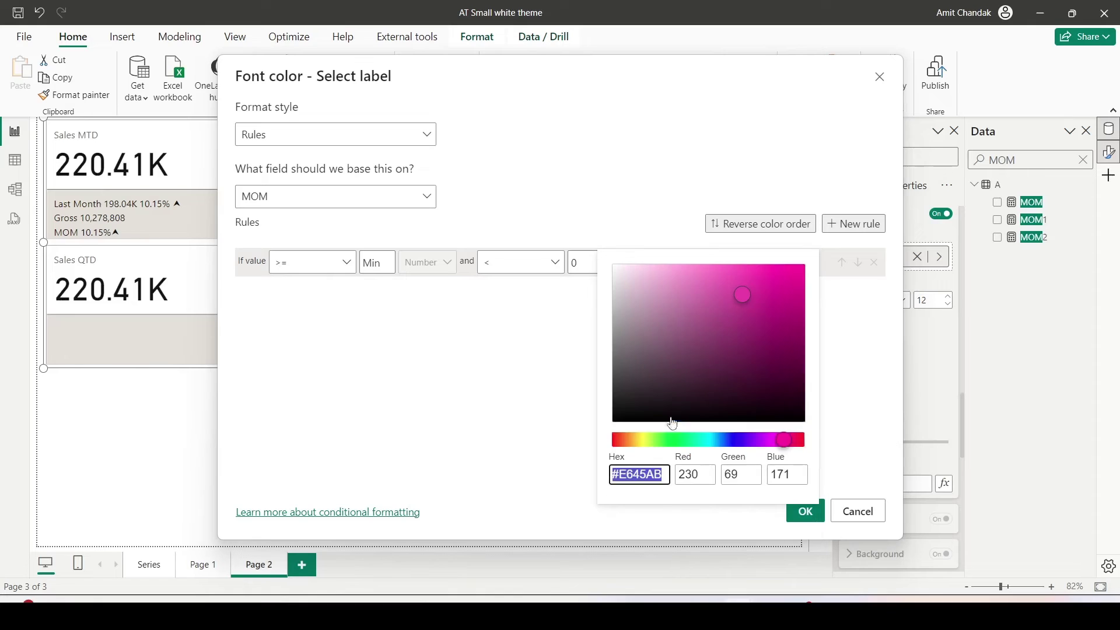
{"action": "left_click", "coordinate": [794, 441]}
{"action": "left_click_drag", "start_coordinate": [800, 441], "coordinate": [805, 441]}
{"action": "left_click_drag", "start_coordinate": [749, 276], "coordinate": [799, 268]}
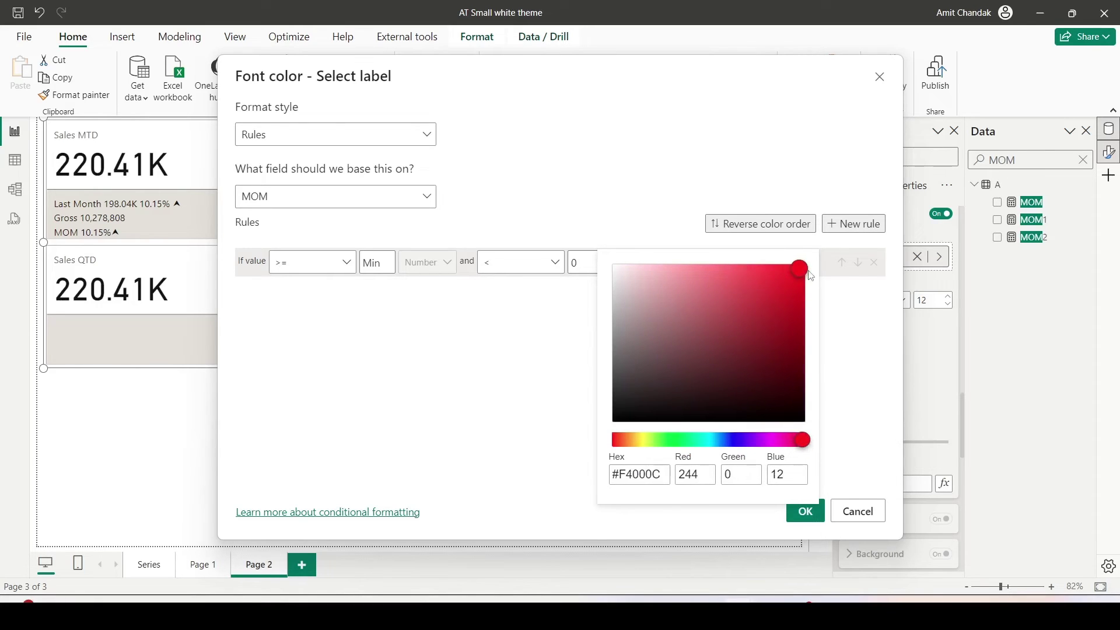
{"action": "left_click", "coordinate": [499, 347]}
Add a second rule from >= 0 up to Max in dark green and apply
{"action": "left_click", "coordinate": [855, 223]}
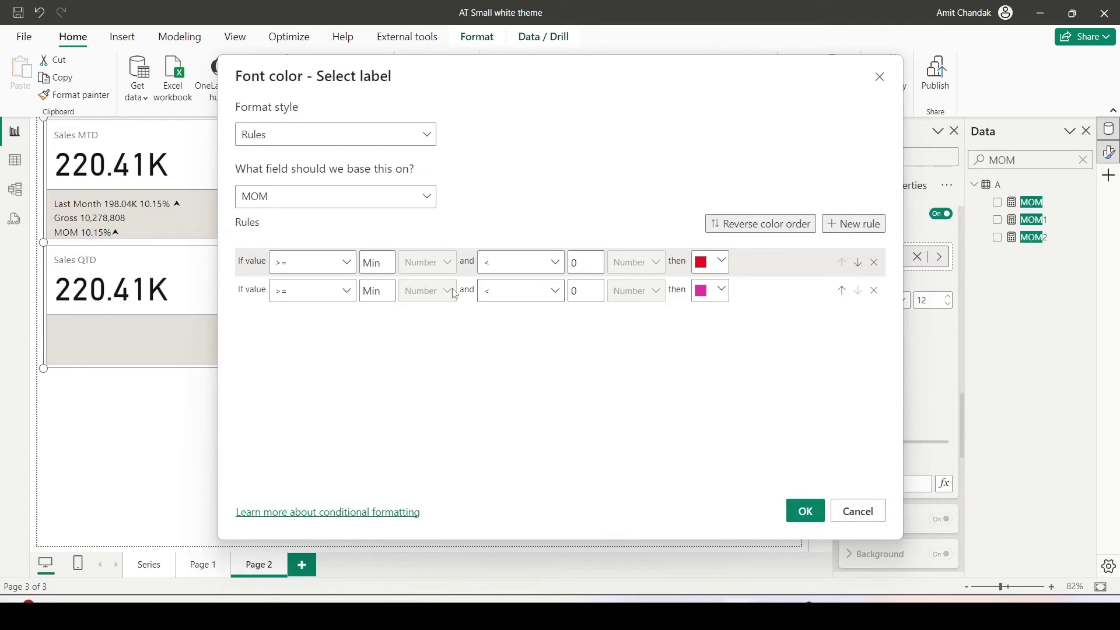
{"action": "left_click", "coordinate": [339, 297]}
{"action": "left_click", "coordinate": [288, 335]}
{"action": "left_click", "coordinate": [380, 294]}
{"action": "type", "text": "0"}
{"action": "left_click", "coordinate": [566, 293]}
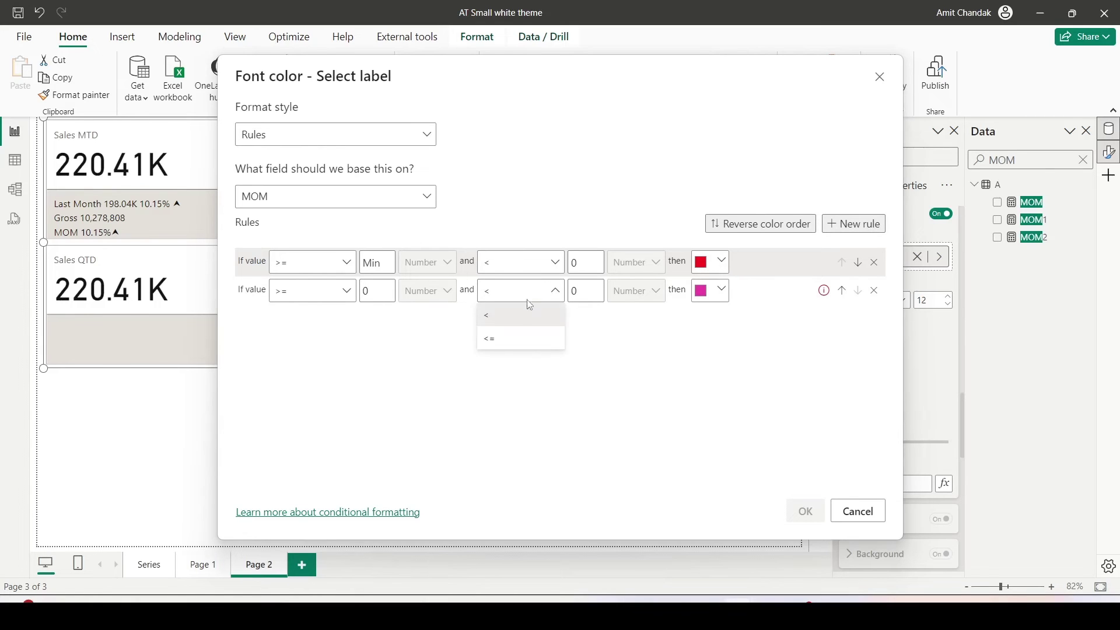
{"action": "left_click", "coordinate": [507, 338]}
{"action": "left_click", "coordinate": [575, 291]}
{"action": "key", "text": "BackSpace"}
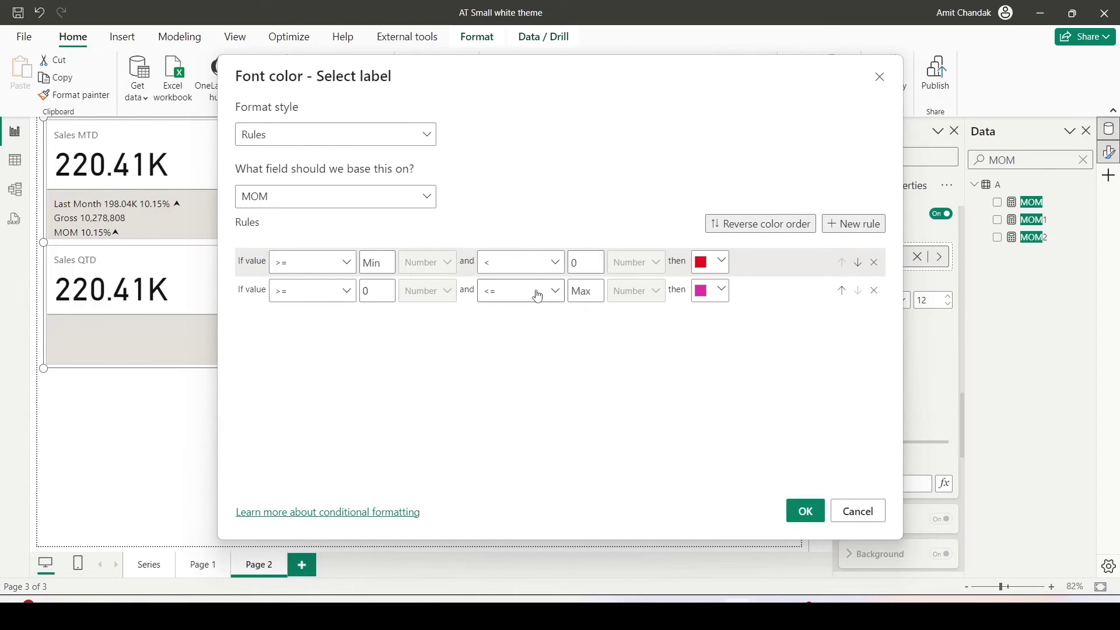
{"action": "left_click", "coordinate": [718, 291]}
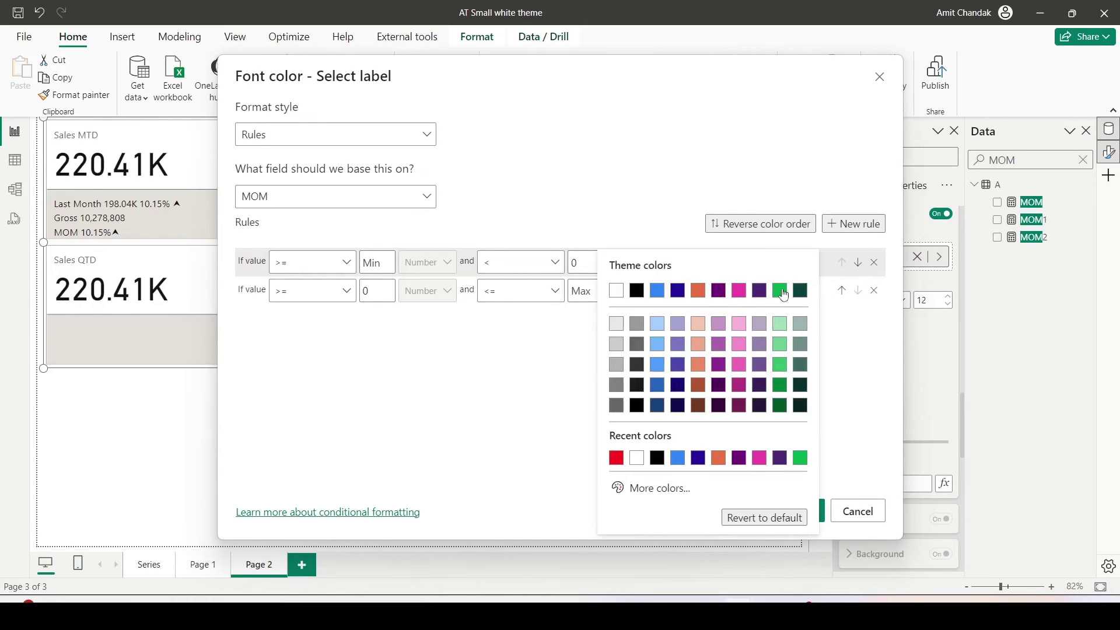
{"action": "left_click", "coordinate": [801, 290]}
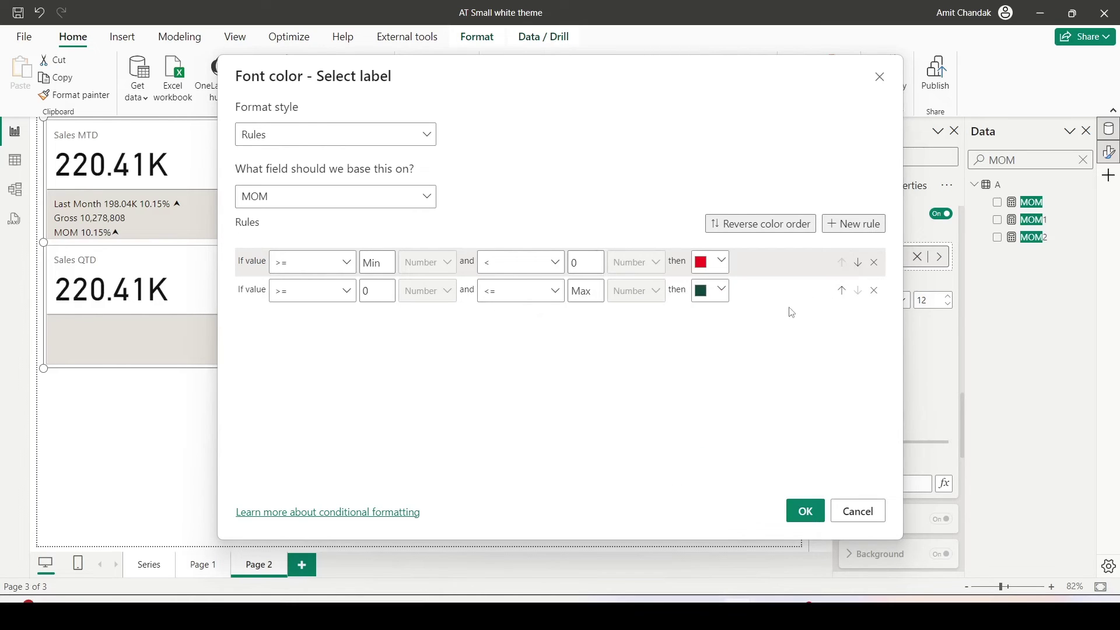
{"action": "left_click", "coordinate": [805, 512]}
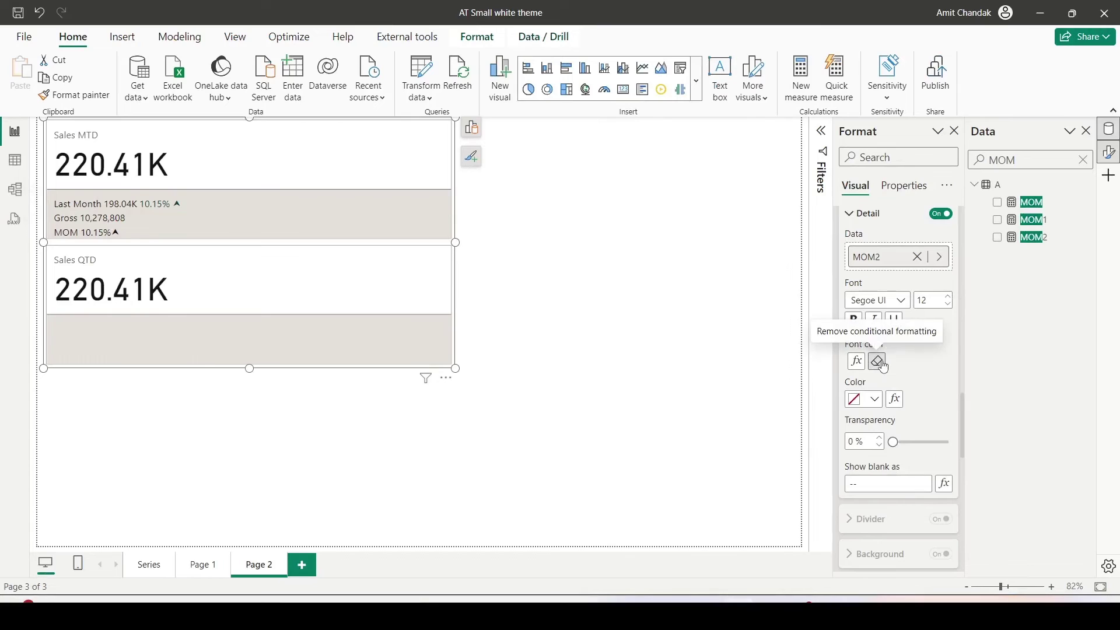
Change the second rule's colour to a brighter green and reapply
{"action": "left_click", "coordinate": [859, 367]}
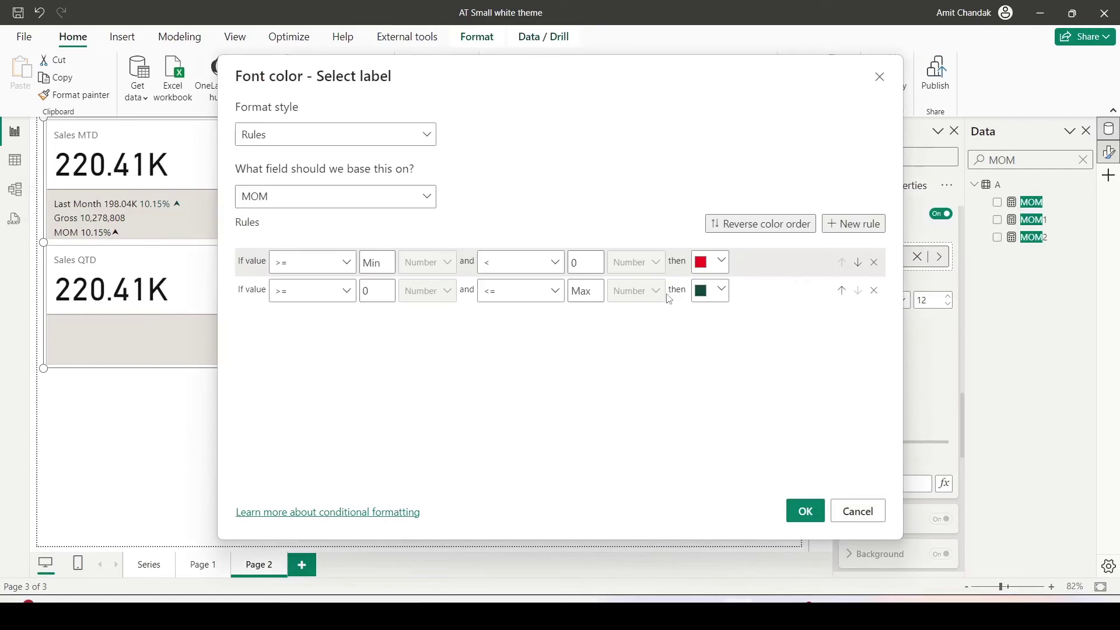
{"action": "left_click", "coordinate": [709, 292]}
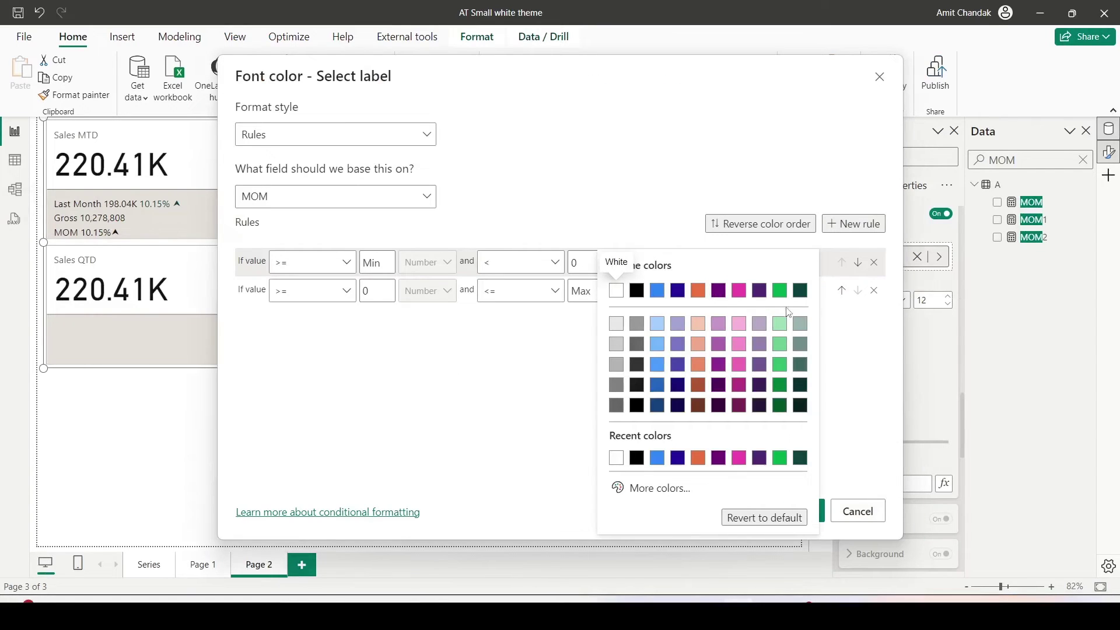
{"action": "left_click", "coordinate": [780, 293]}
{"action": "left_click", "coordinate": [806, 510]}
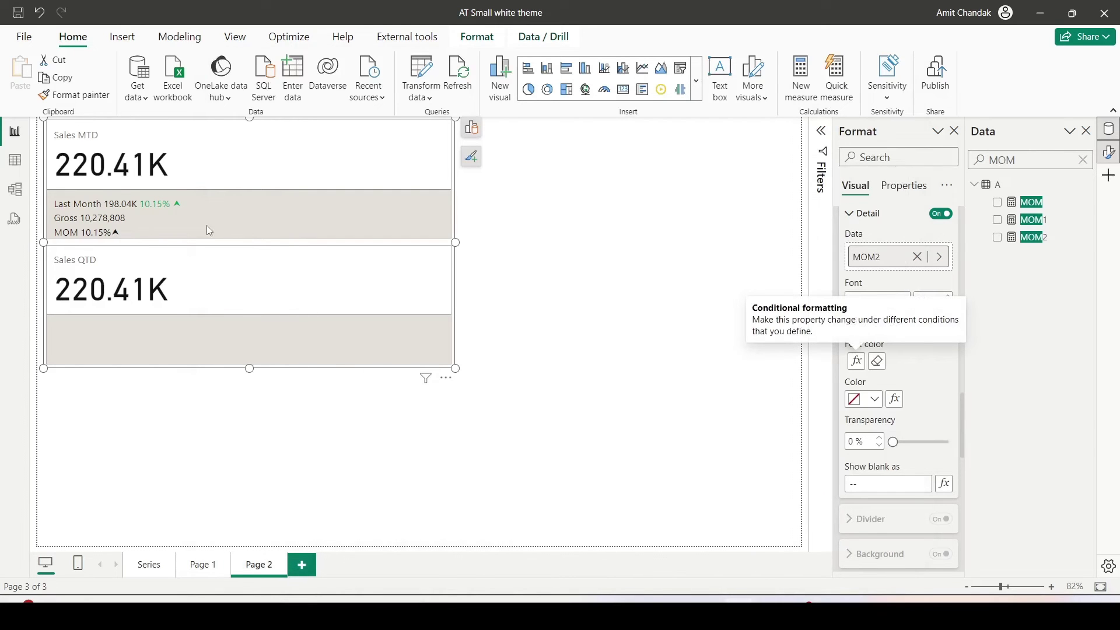
{"action": "left_click", "coordinate": [539, 231]}
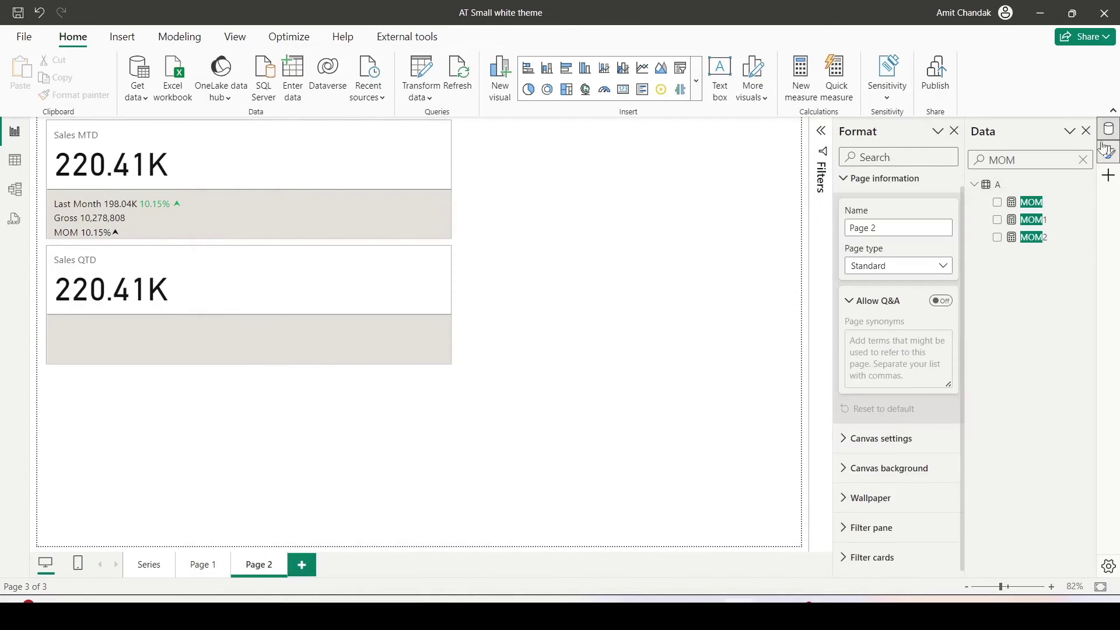
{"action": "left_click", "coordinate": [1115, 135]}
{"action": "left_click", "coordinate": [1111, 133]}
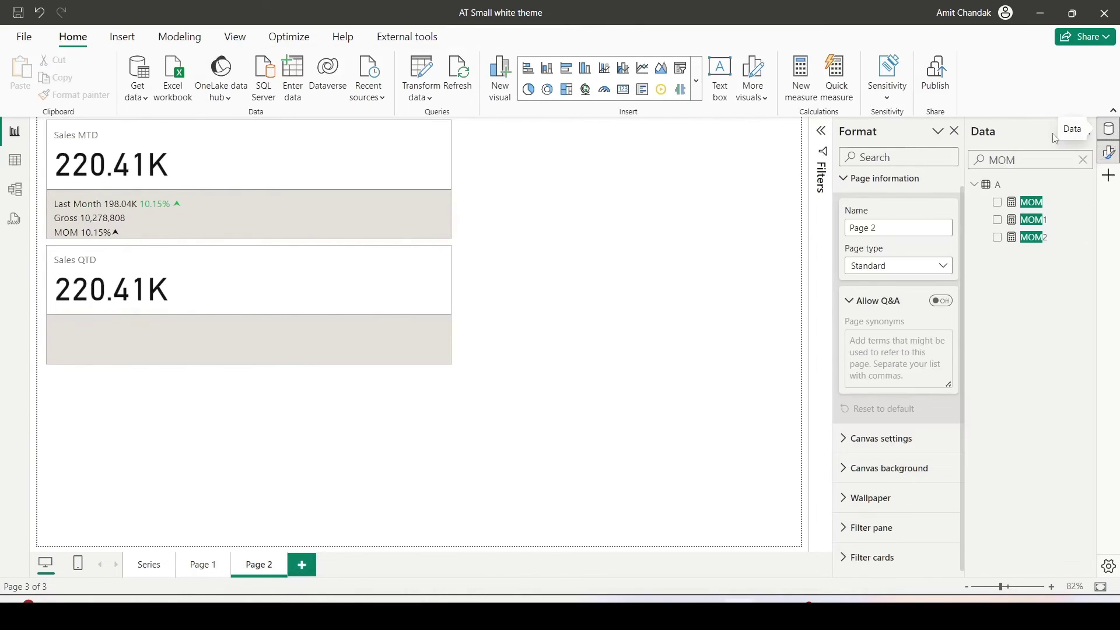
{"action": "left_click", "coordinate": [1084, 159]}
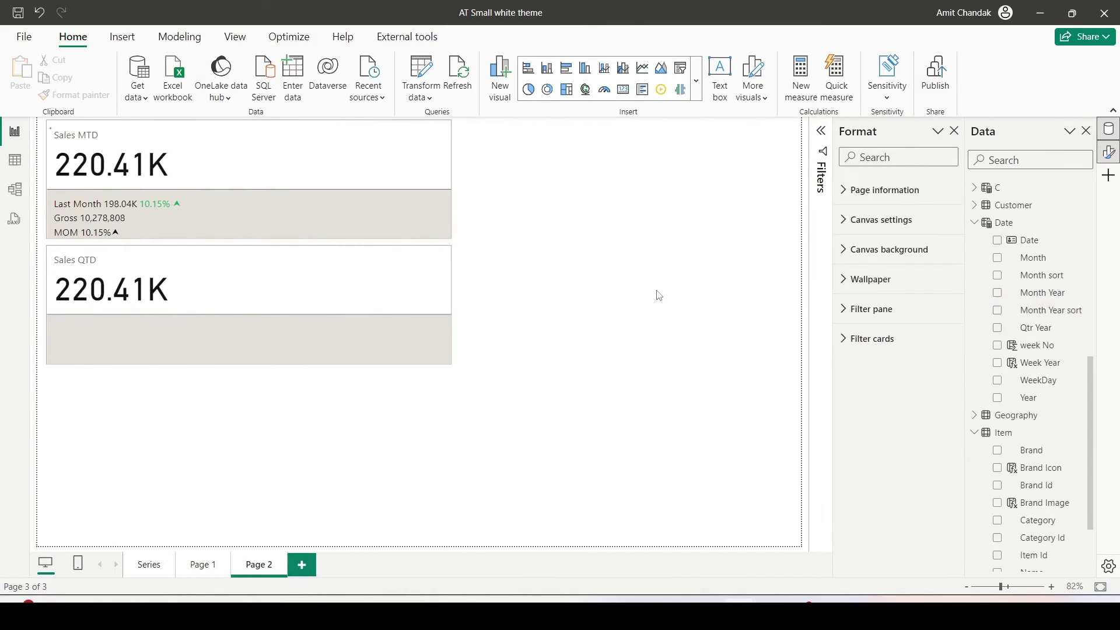
{"action": "left_click", "coordinate": [661, 90]}
{"action": "scroll", "coordinate": [1041, 382], "scroll_direction": "down", "scroll_amount": 3}
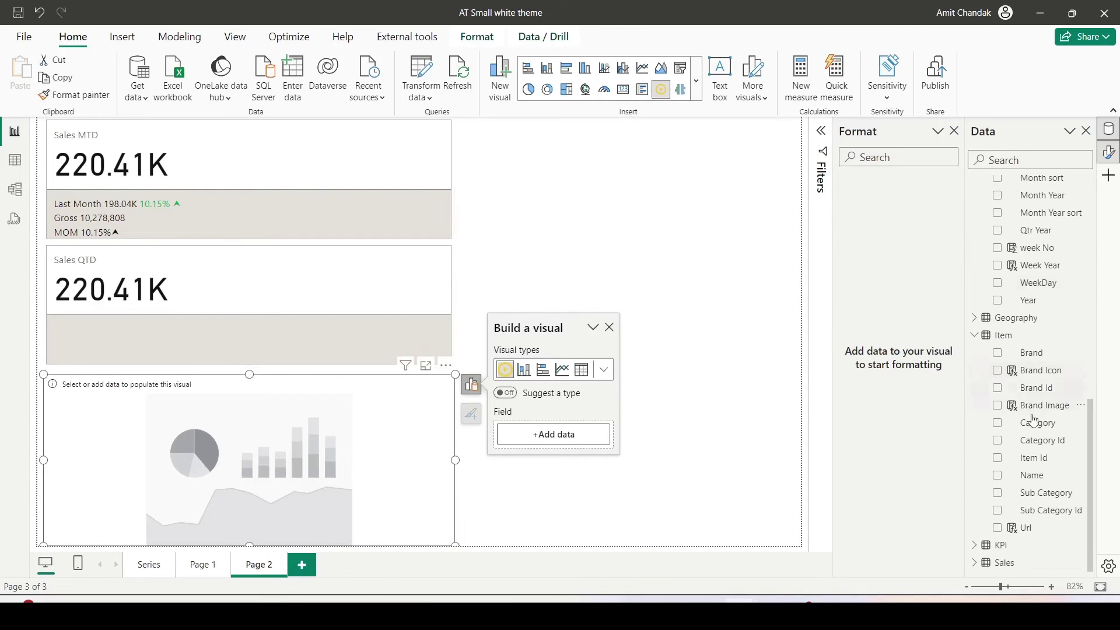
{"action": "scroll", "coordinate": [1038, 327], "scroll_direction": "up", "scroll_amount": 3}
{"action": "left_click_drag", "start_coordinate": [1043, 315], "coordinate": [208, 454]}
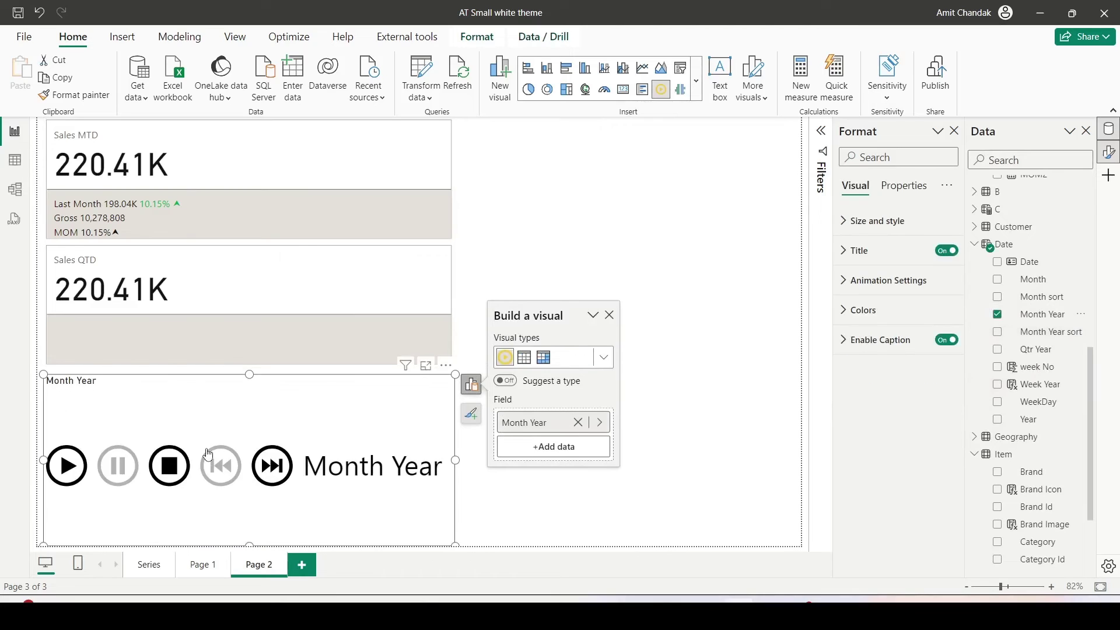
{"action": "left_click", "coordinate": [66, 467]}
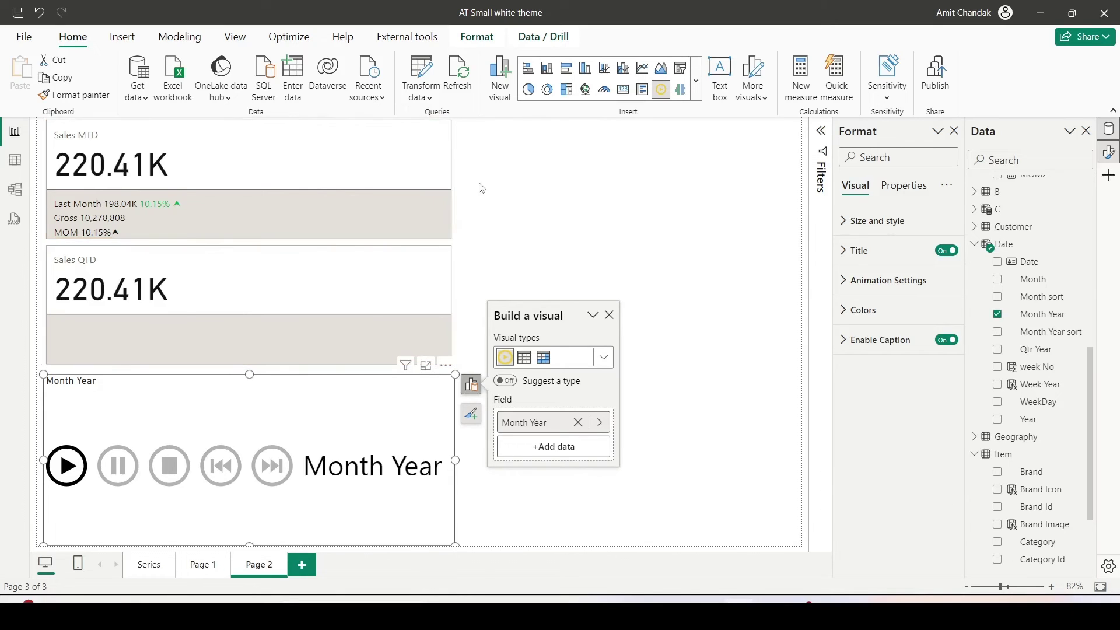
{"action": "left_click", "coordinate": [419, 174]}
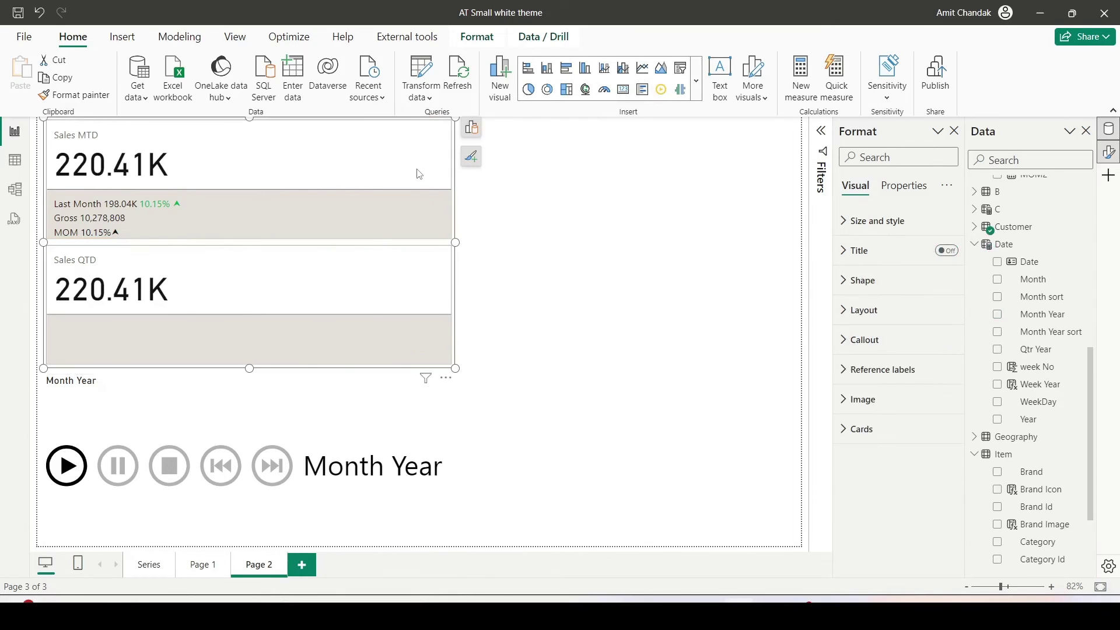
{"action": "left_click", "coordinate": [333, 432]}
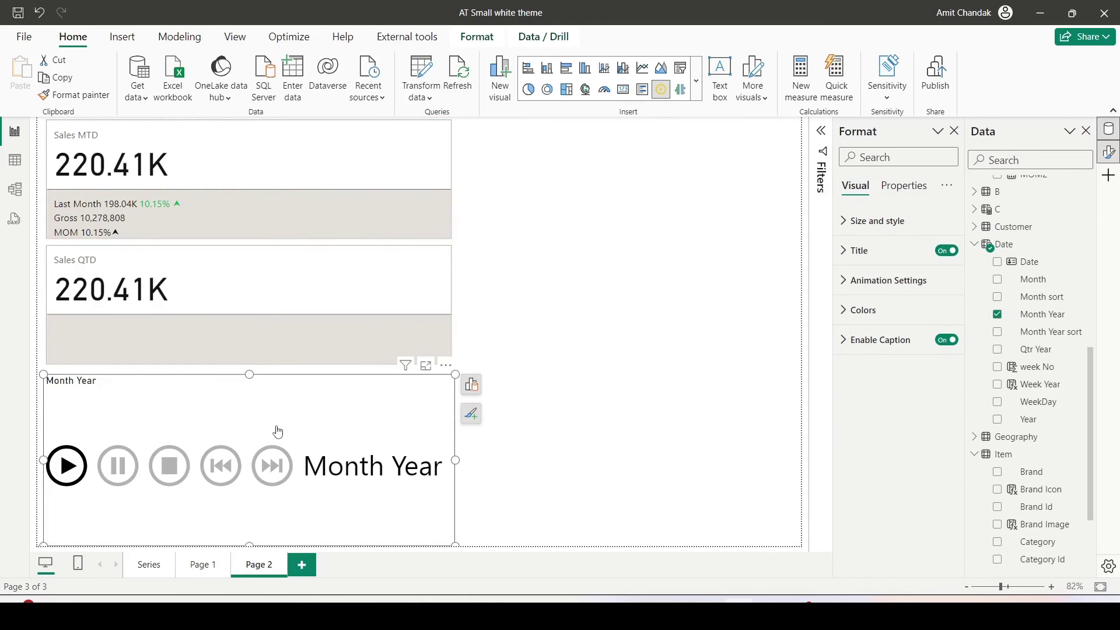
{"action": "left_click", "coordinate": [447, 367]}
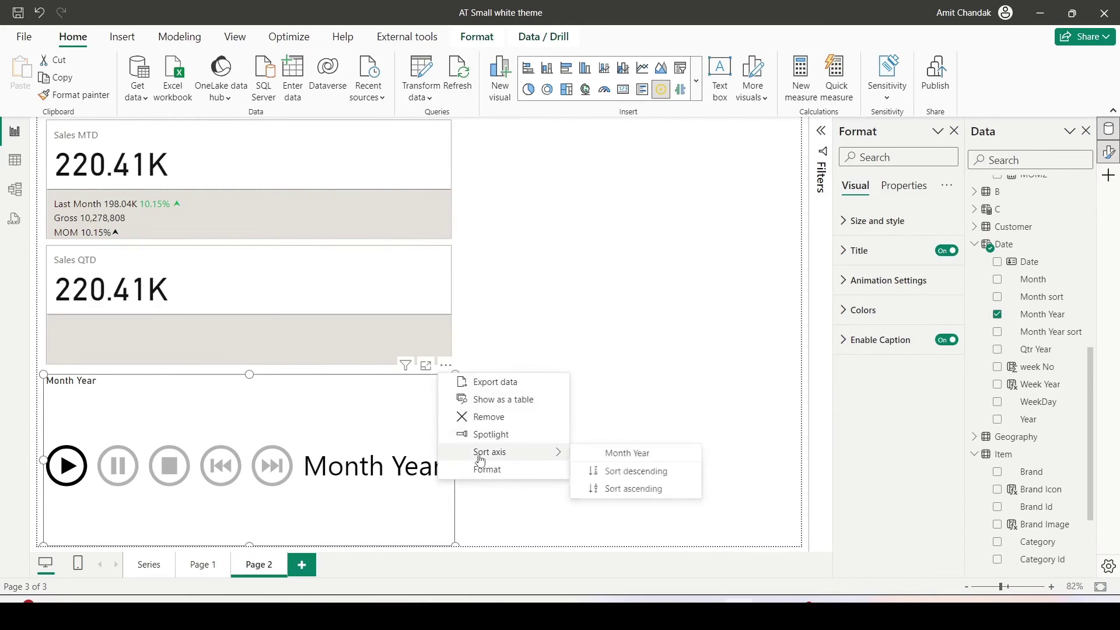
{"action": "left_click", "coordinate": [487, 427]}
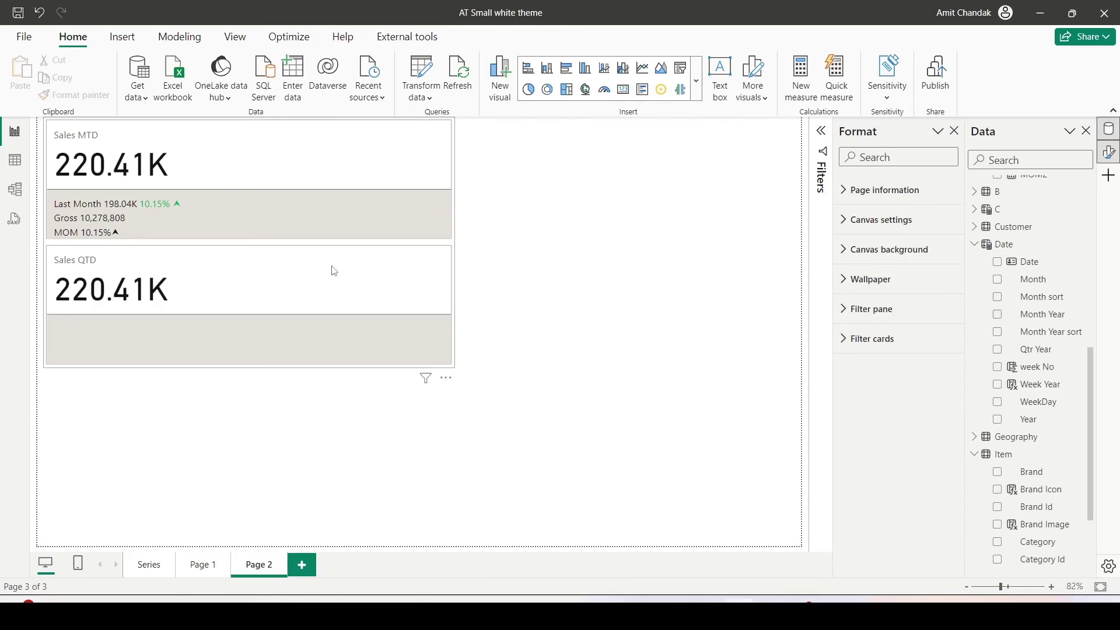
{"action": "left_click", "coordinate": [386, 245]}
Narrow the card and turn on an image for Sales MTD using 1.png
{"action": "left_click_drag", "start_coordinate": [456, 353], "coordinate": [297, 276]}
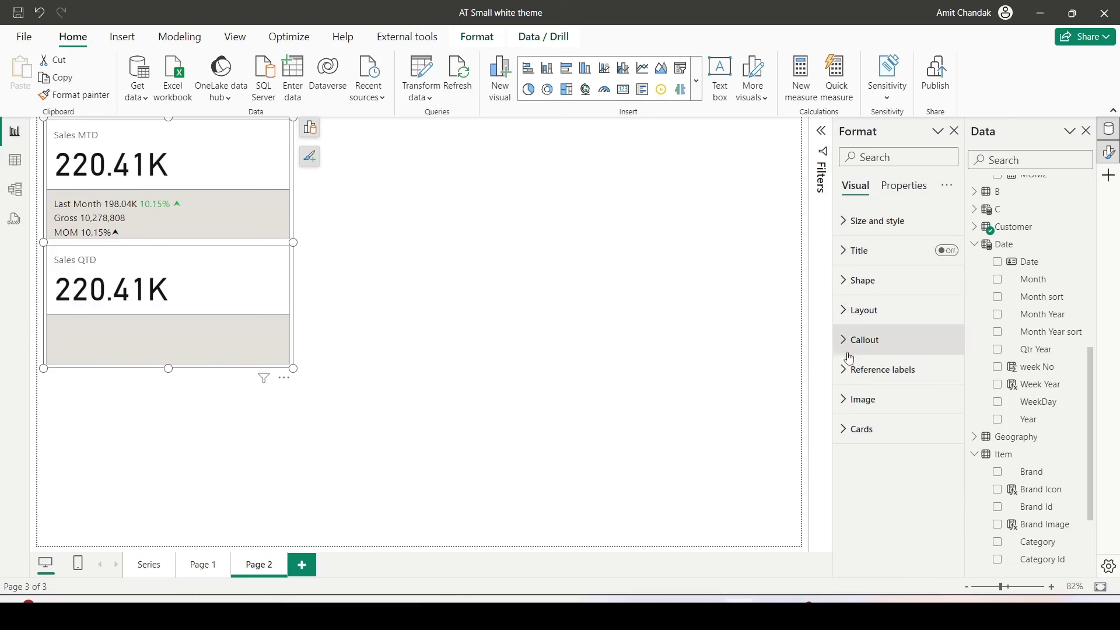
{"action": "left_click", "coordinate": [844, 397]}
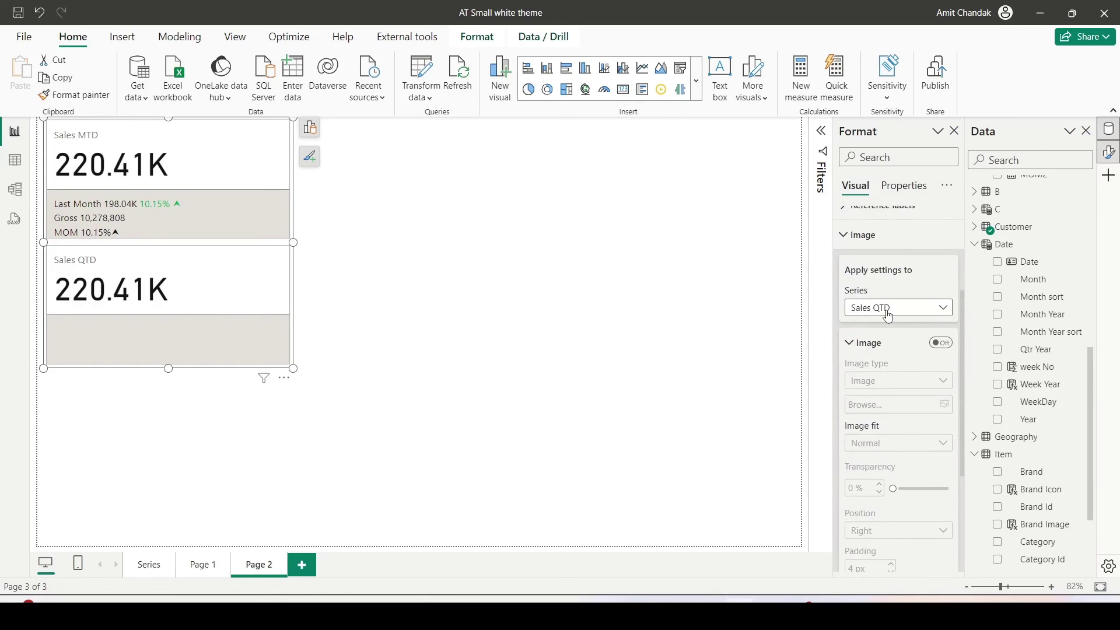
{"action": "left_click", "coordinate": [889, 315]}
{"action": "left_click", "coordinate": [875, 342]}
{"action": "left_click", "coordinate": [944, 350]}
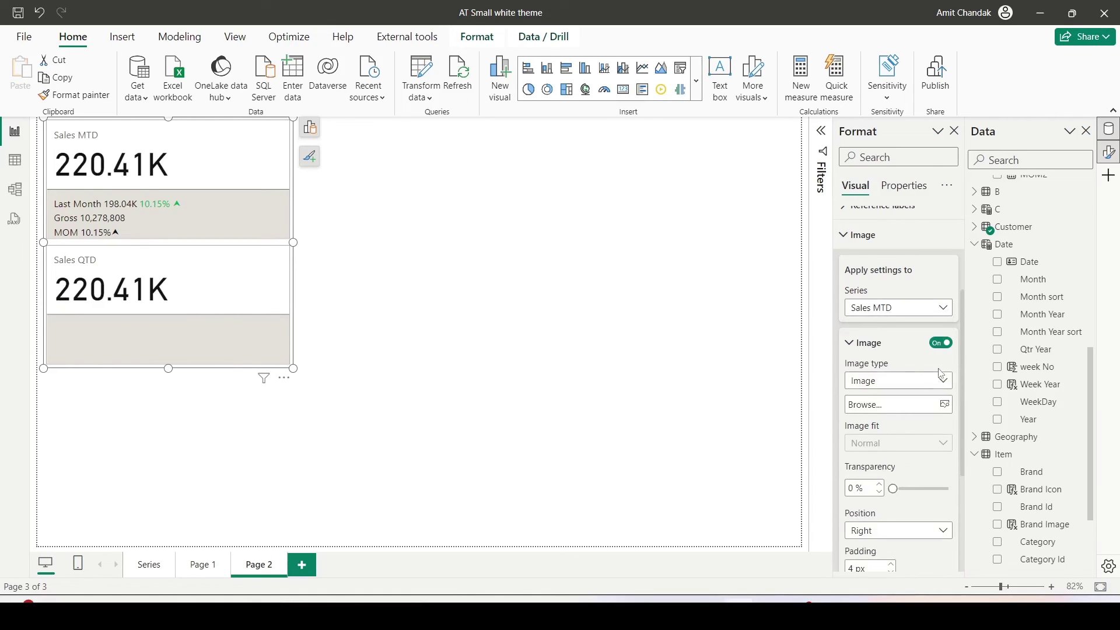
{"action": "left_click", "coordinate": [946, 404]}
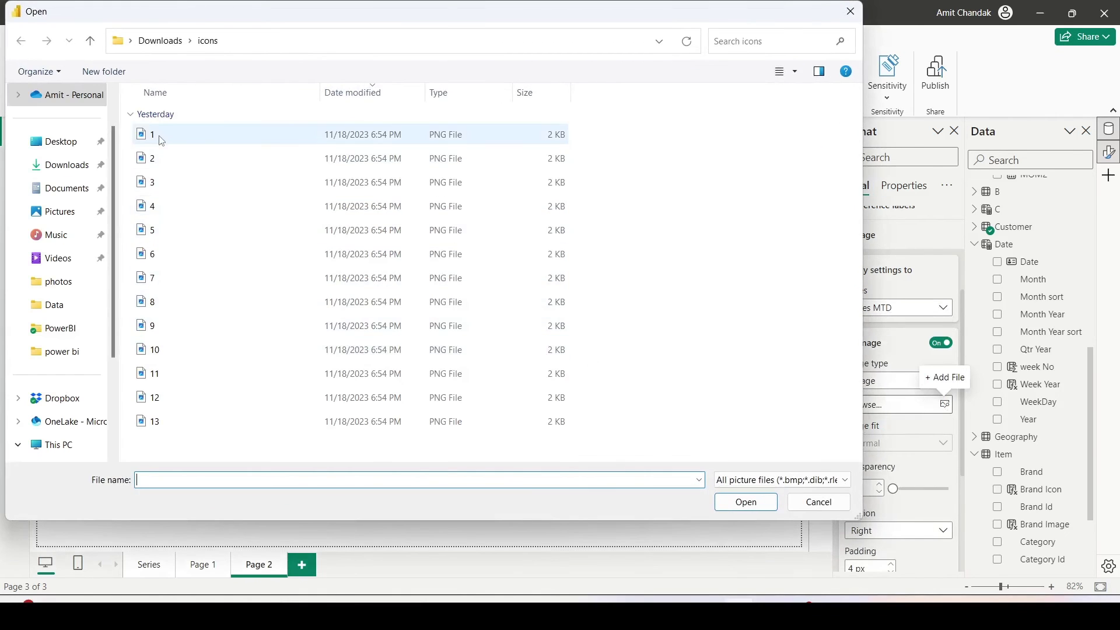
{"action": "left_click", "coordinate": [161, 140]}
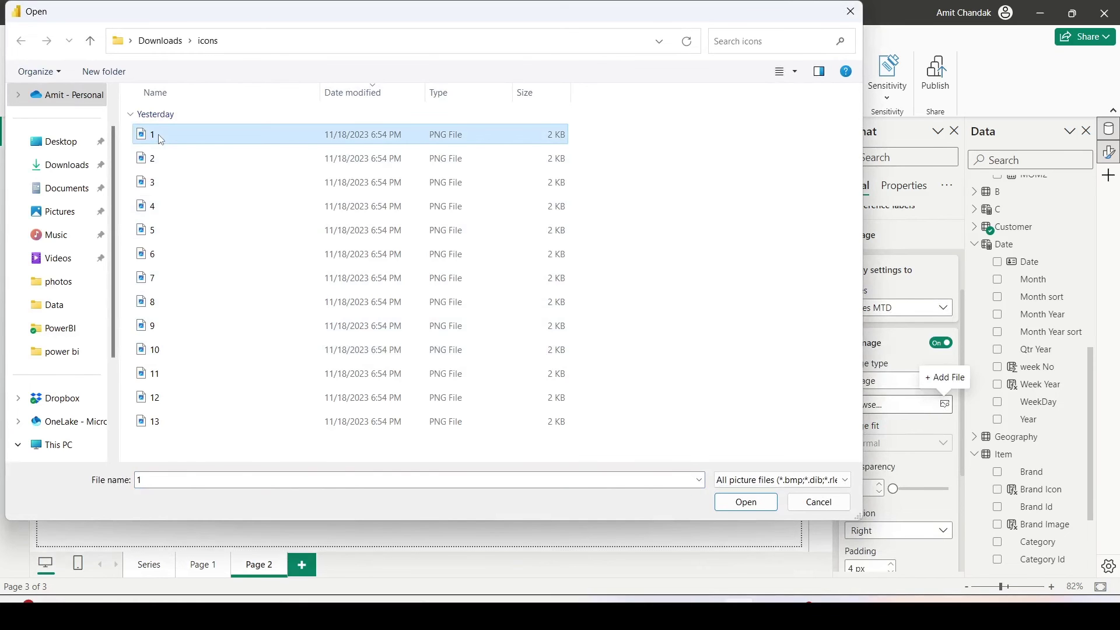
{"action": "left_click", "coordinate": [746, 502]}
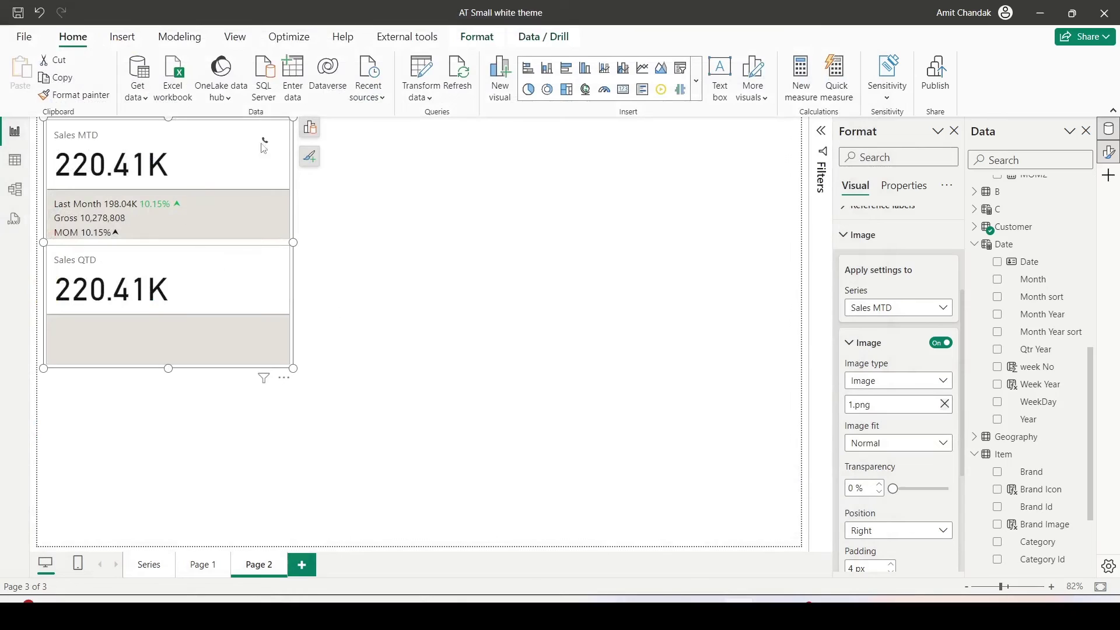
Set the Sales MTD icon size to 50 px and position it Left
{"action": "scroll", "coordinate": [916, 373], "scroll_direction": "down", "scroll_amount": 3}
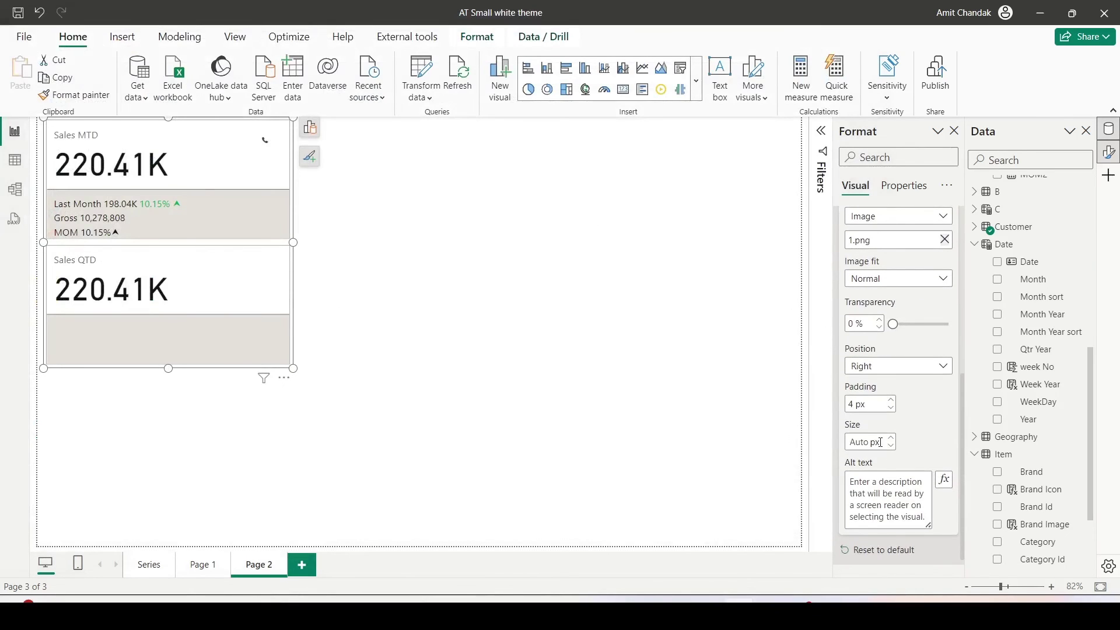
{"action": "left_click", "coordinate": [879, 442]}
{"action": "type", "text": "50"}
{"action": "key", "text": "Return"}
{"action": "left_click", "coordinate": [899, 368]}
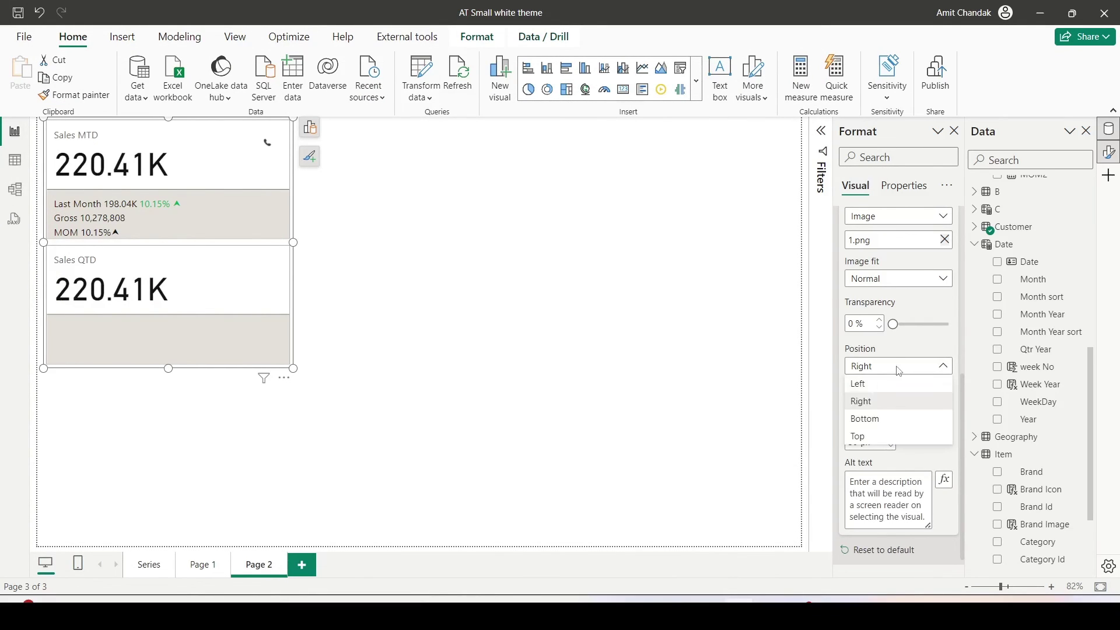
{"action": "left_click", "coordinate": [881, 386]}
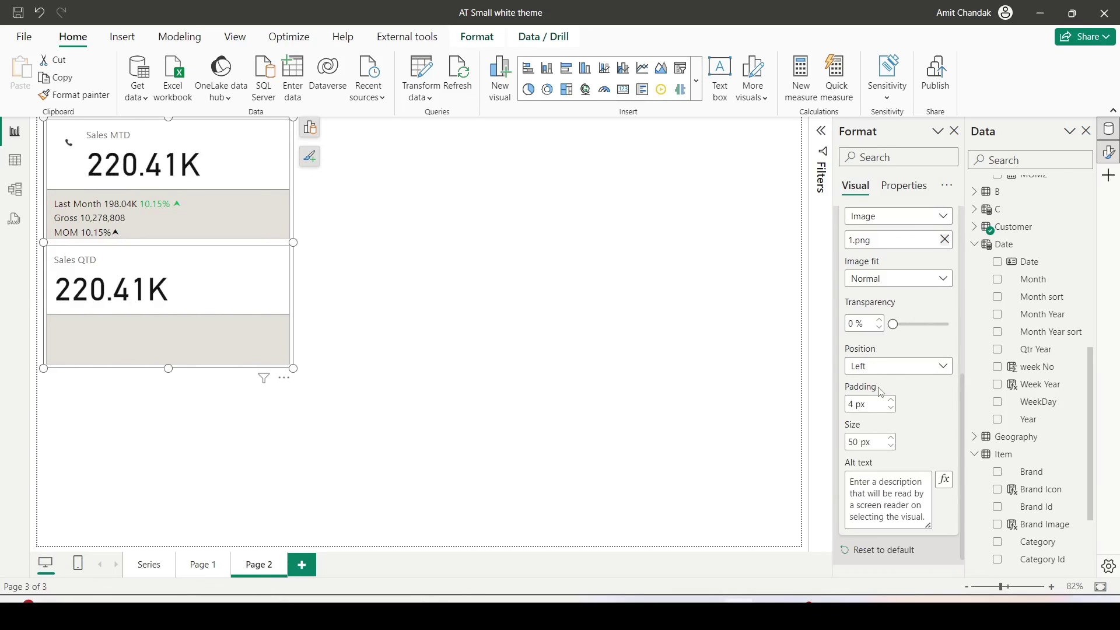
{"action": "left_click", "coordinate": [899, 373]}
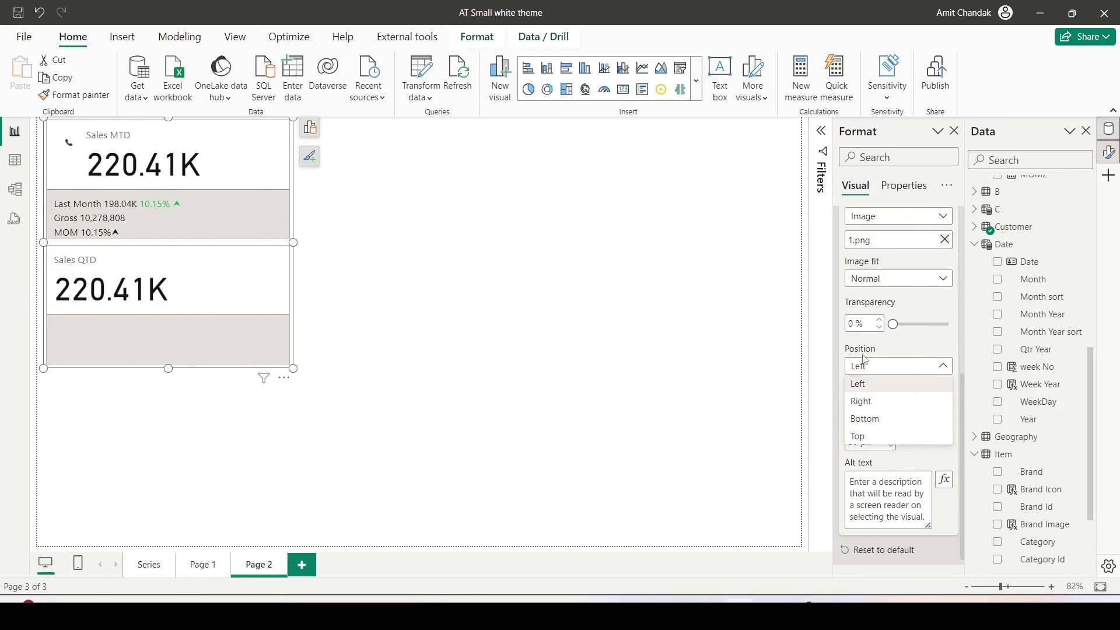
{"action": "left_click", "coordinate": [806, 381]}
Set the Sales MTD image fit to Fill
{"action": "left_click", "coordinate": [885, 280]}
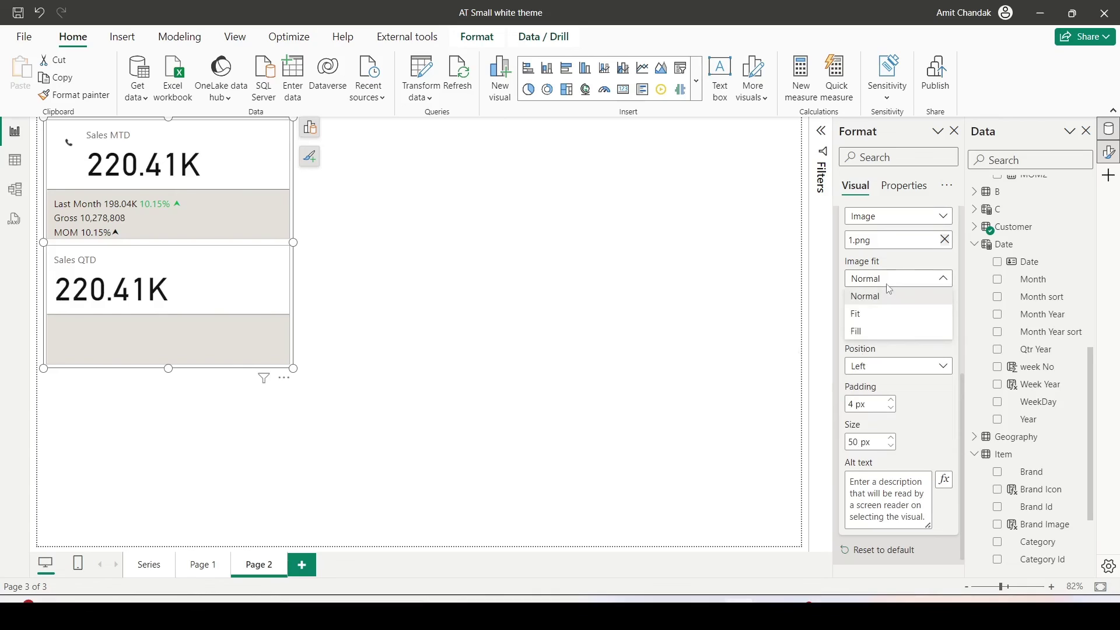
{"action": "left_click", "coordinate": [866, 314]}
{"action": "left_click", "coordinate": [884, 280]}
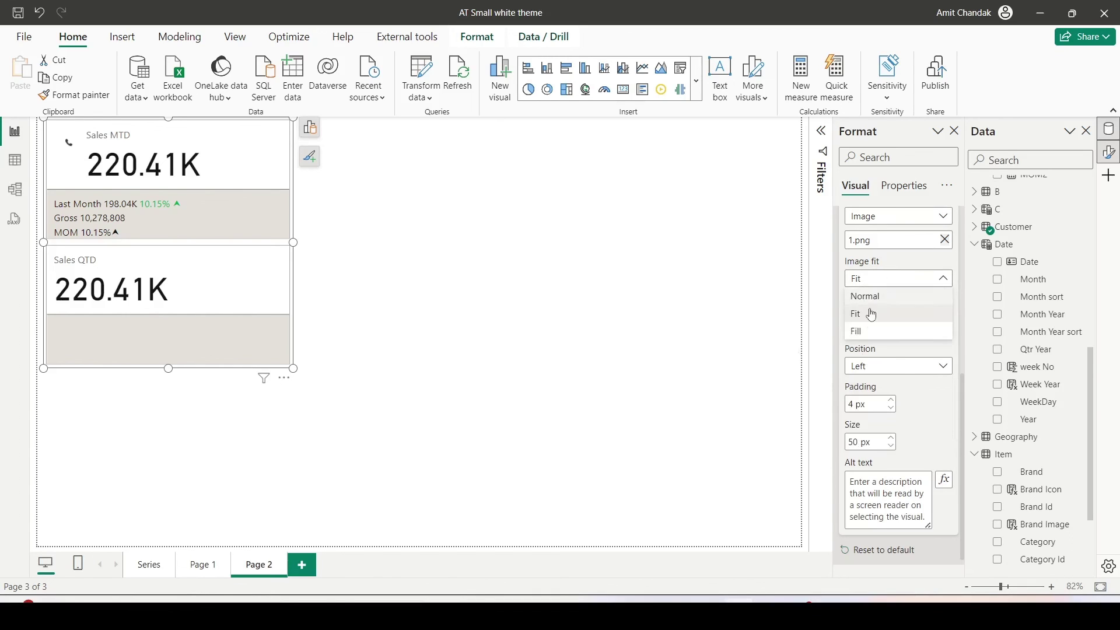
{"action": "left_click", "coordinate": [868, 326]}
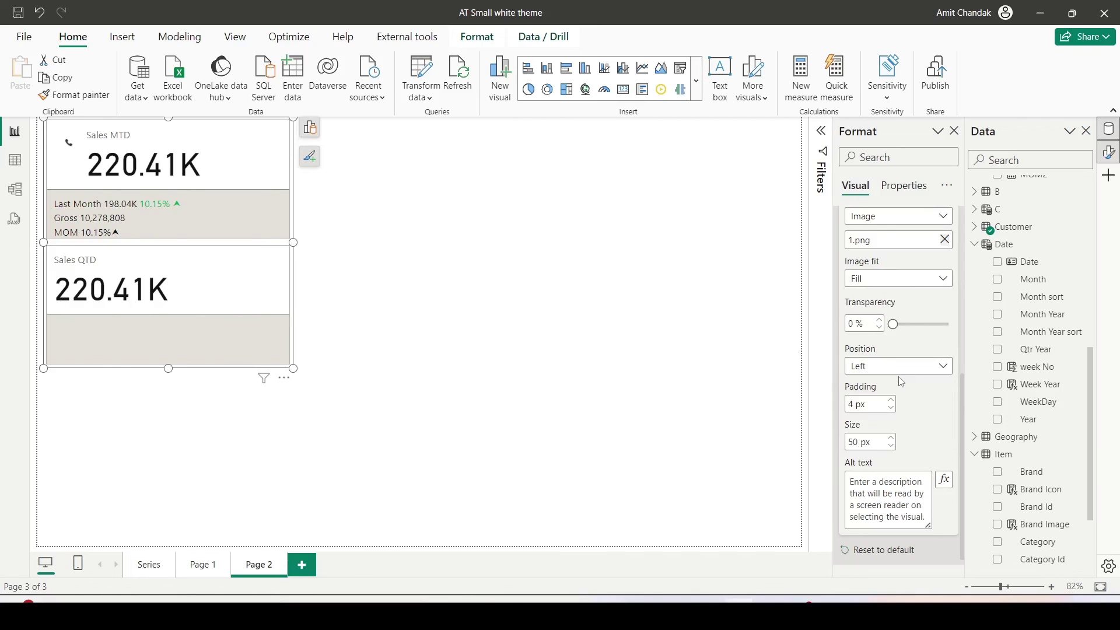
Keep the uploaded image type and select Sales QTD in the Series list
{"action": "scroll", "coordinate": [903, 287], "scroll_direction": "up", "scroll_amount": 2}
{"action": "left_click", "coordinate": [895, 272]}
{"action": "left_click", "coordinate": [896, 288]}
{"action": "left_click", "coordinate": [876, 307]}
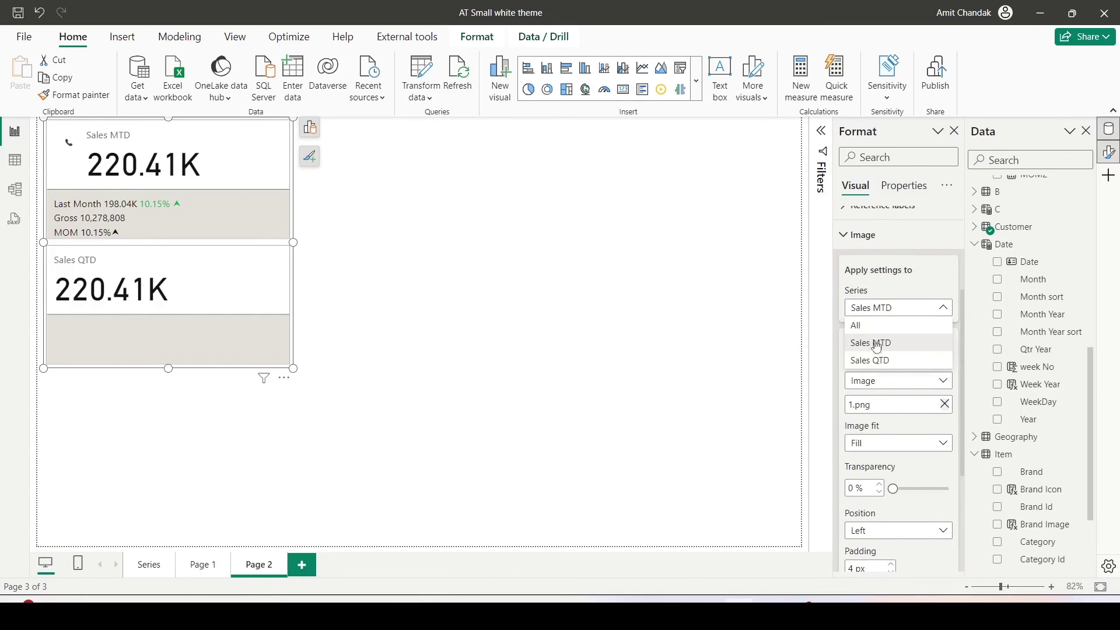
{"action": "left_click", "coordinate": [875, 360]}
Keep Sales QTD's image type as uploaded Image and set its icon to 3.png
{"action": "scroll", "coordinate": [892, 334], "scroll_direction": "down", "scroll_amount": 2}
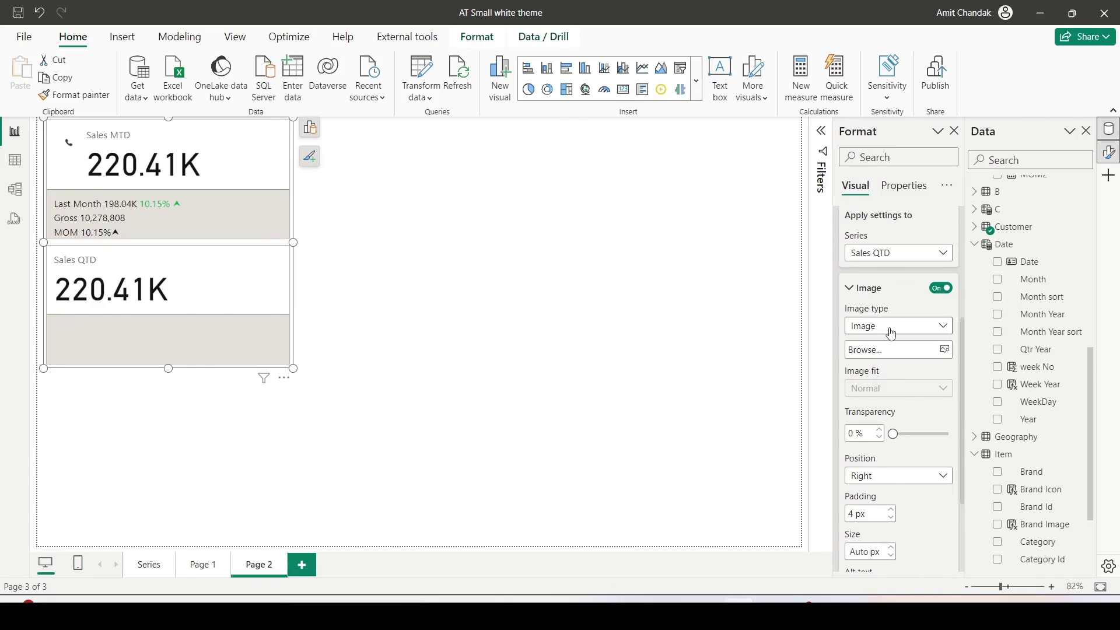
{"action": "left_click", "coordinate": [891, 334]}
{"action": "left_click", "coordinate": [881, 358]}
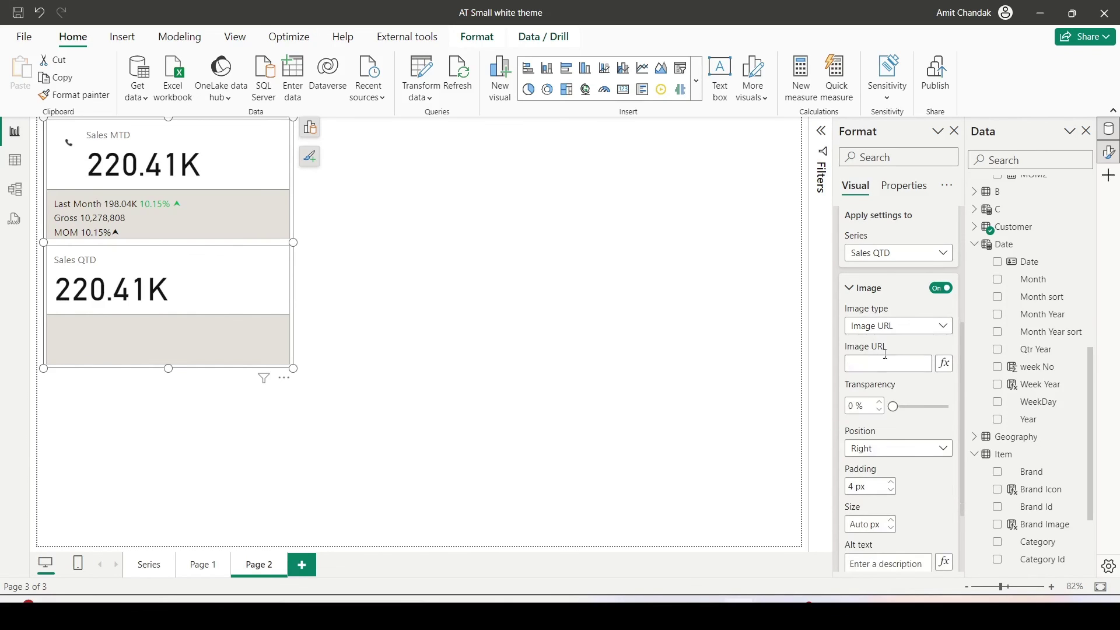
{"action": "left_click", "coordinate": [892, 326]}
{"action": "key", "text": "Escape"}
{"action": "key", "text": "Up"}
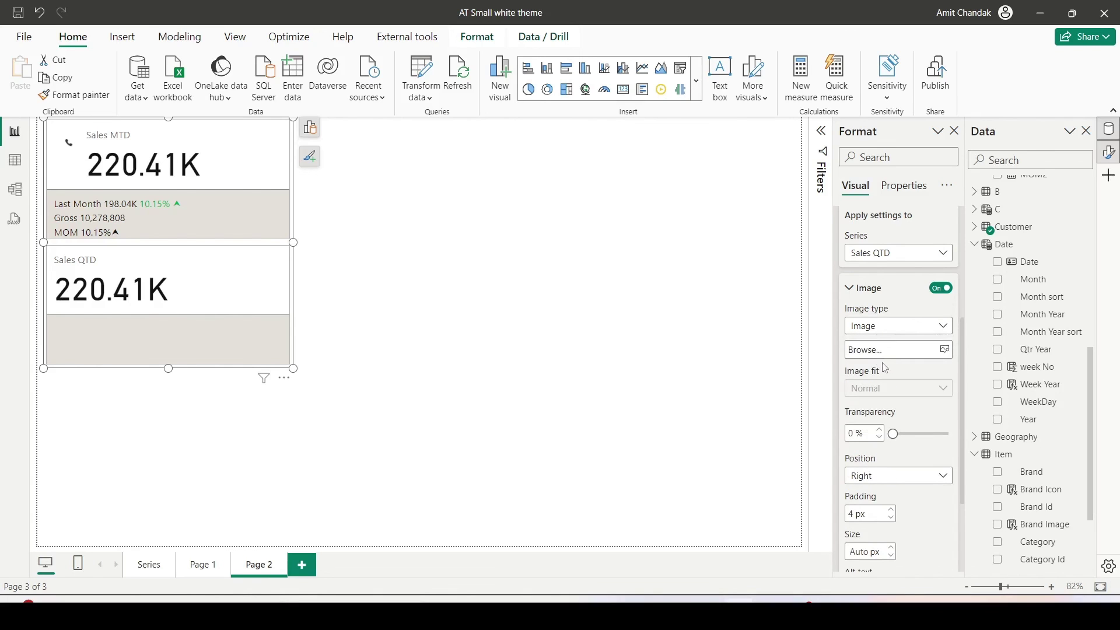
{"action": "left_click", "coordinate": [945, 350]}
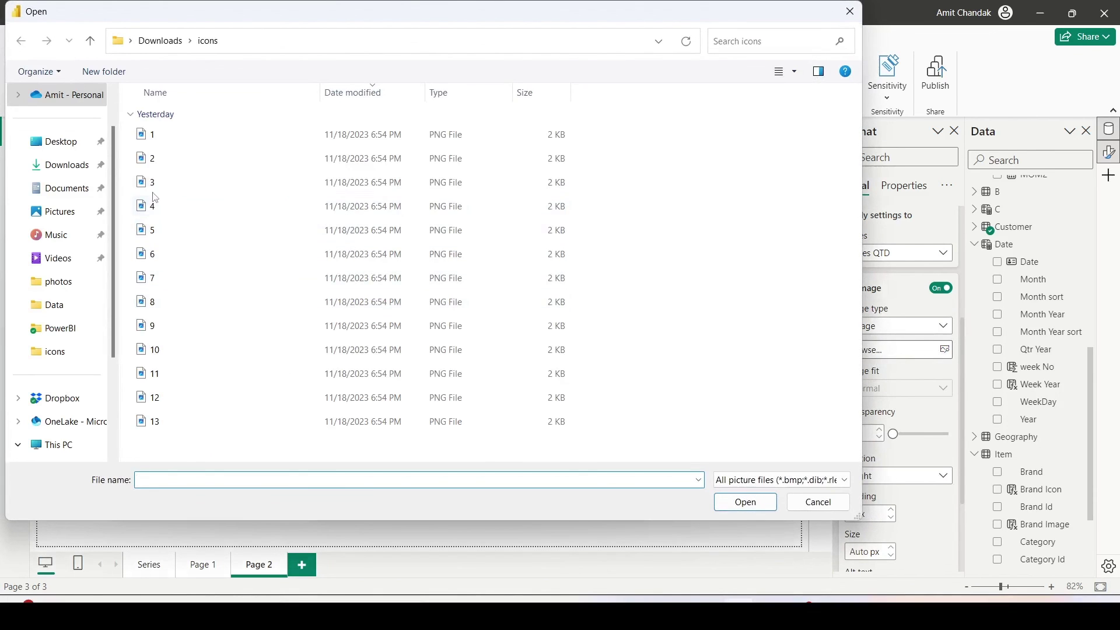
{"action": "left_click", "coordinate": [153, 182]}
{"action": "left_click", "coordinate": [745, 503]}
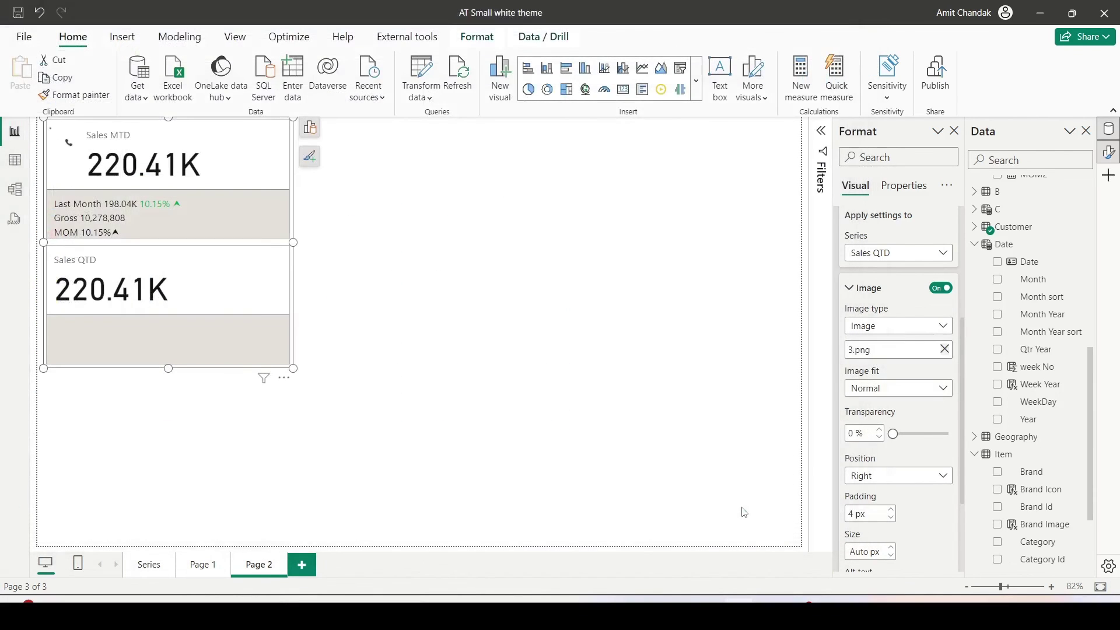